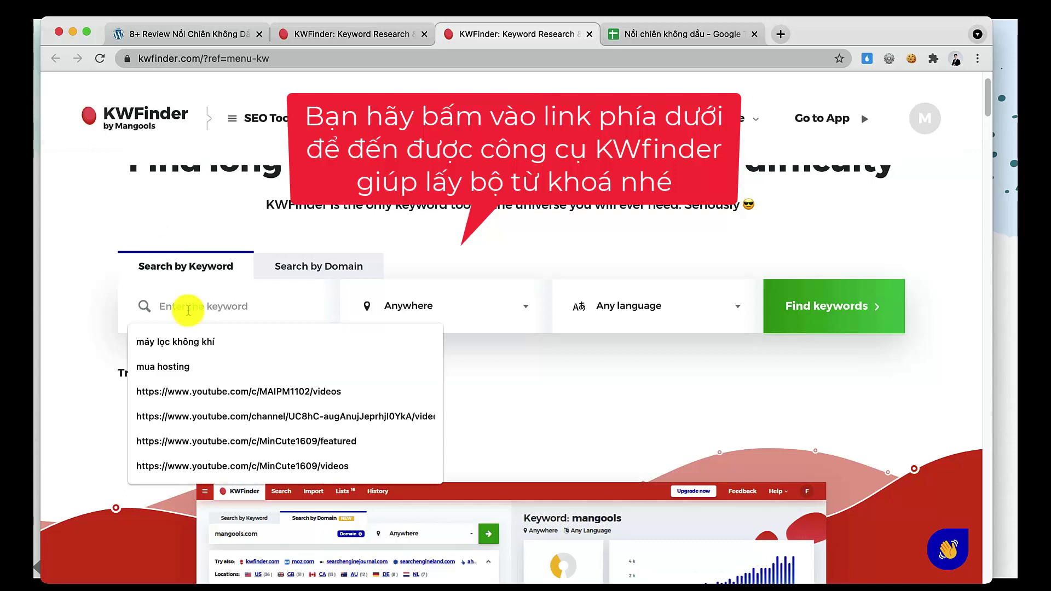
# Search for keywords related to "nồi chiên không dầu" with the location Vietnam and the language Vietnamese.
pyautogui.write('nồi chiên không dầu')
pyautogui.click(416, 306)
pyautogui.write('vietnam')
pyautogui.click(432, 401)
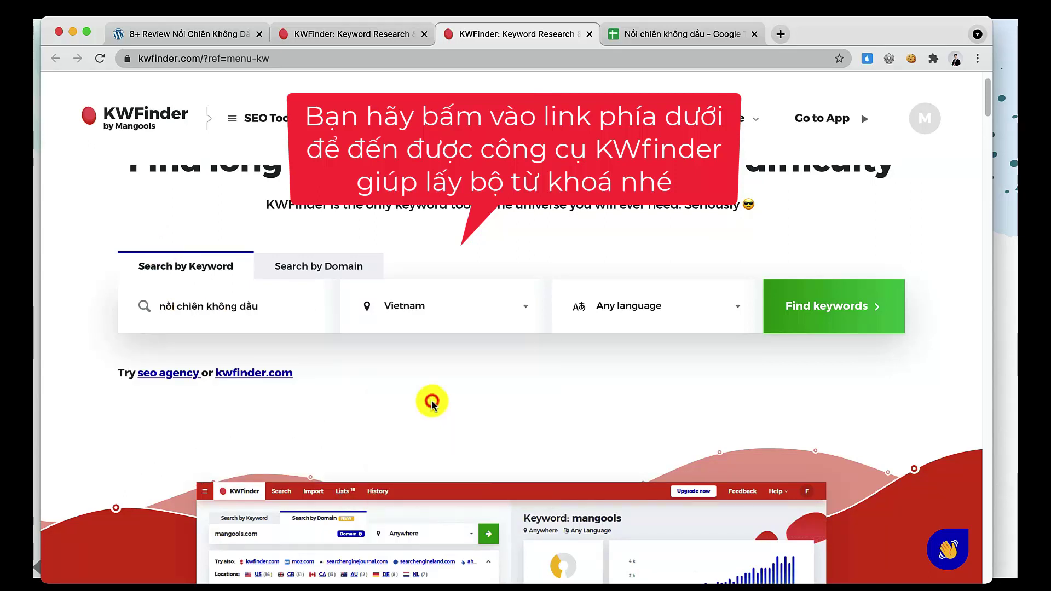
pyautogui.click(739, 305)
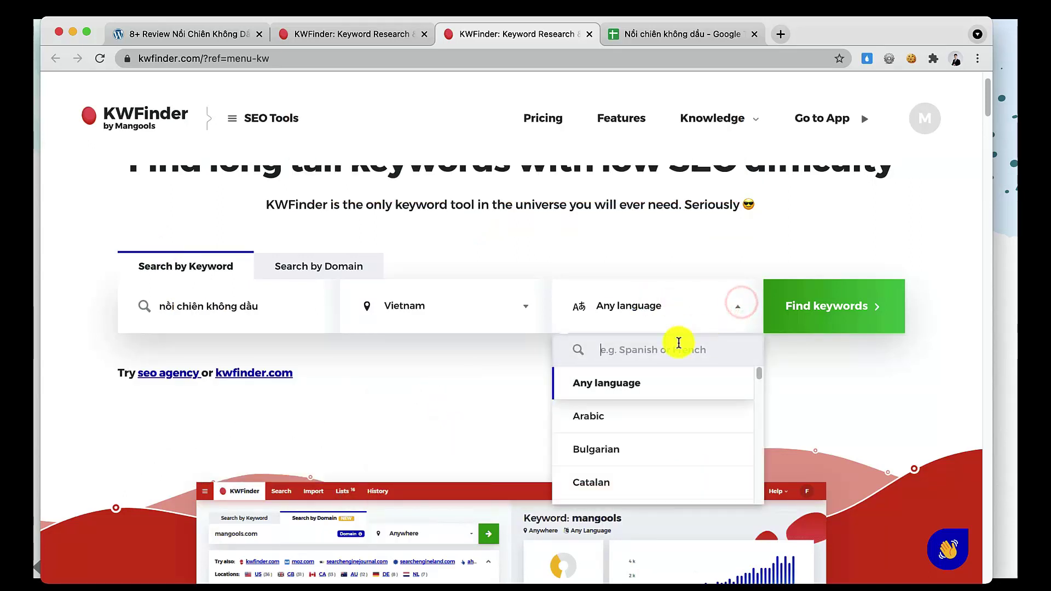
pyautogui.write('vietna')
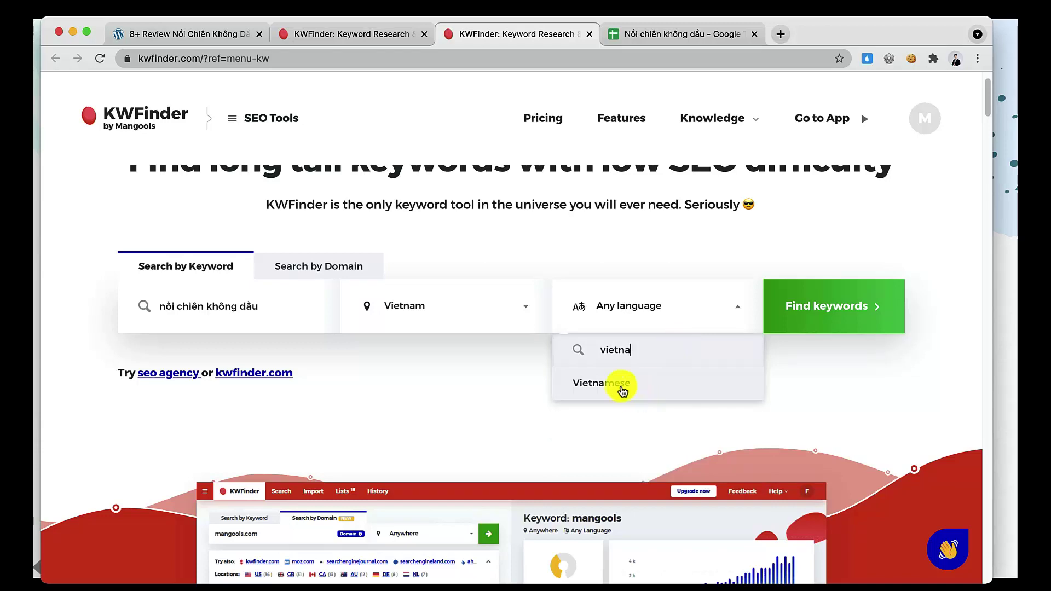
pyautogui.click(622, 389)
pyautogui.click(835, 308)
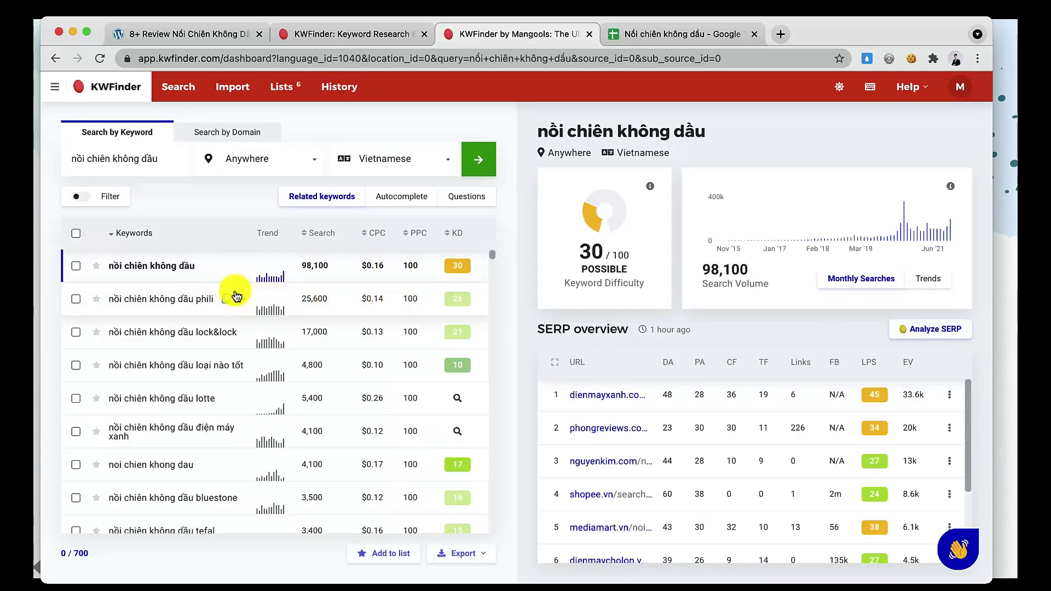
# Select all related keywords in the results list and export them to a CSV file.
pyautogui.scroll(-3, 267, 317)
pyautogui.scroll(3, 383, 322)
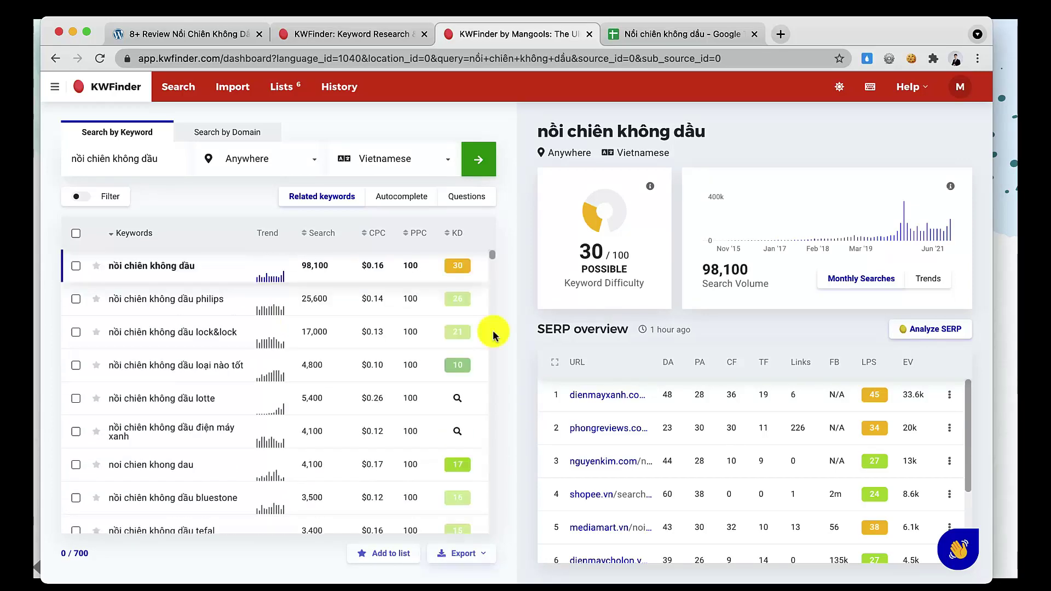
pyautogui.click(493, 331)
pyautogui.click(492, 257)
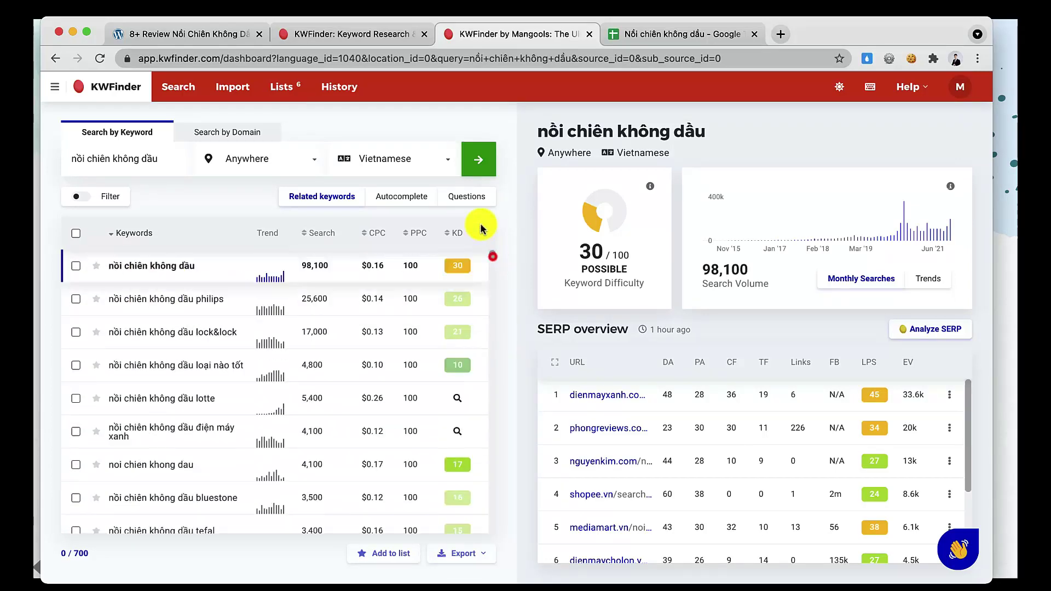
pyautogui.click(76, 234)
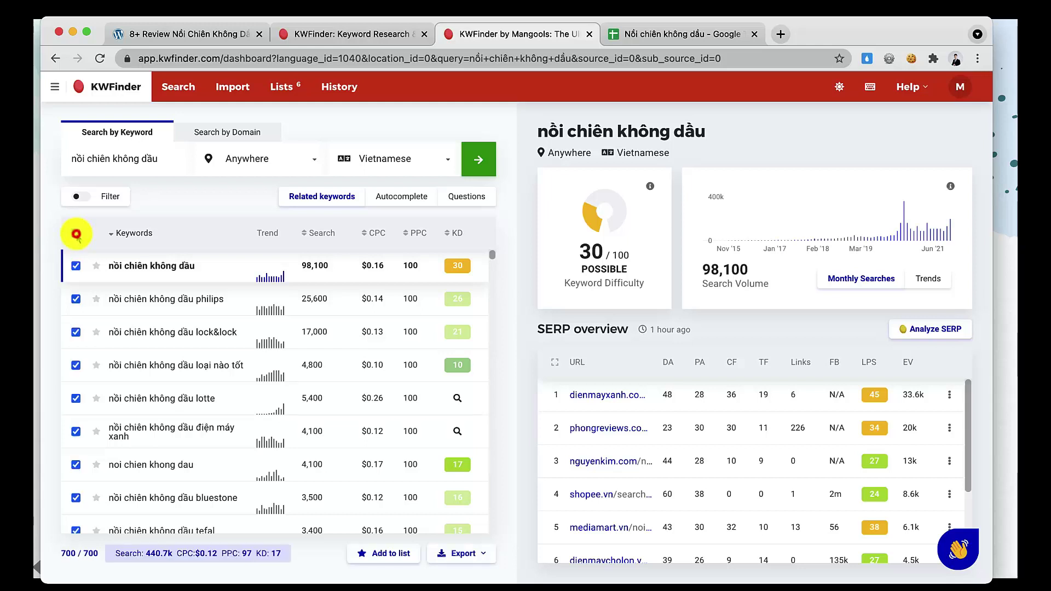
pyautogui.click(471, 554)
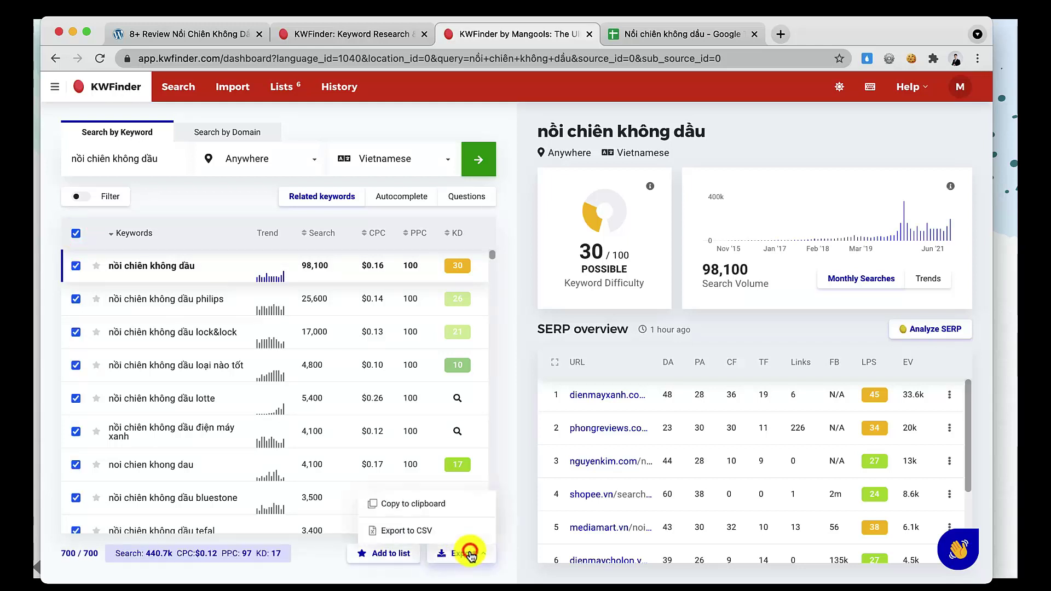
pyautogui.click(434, 531)
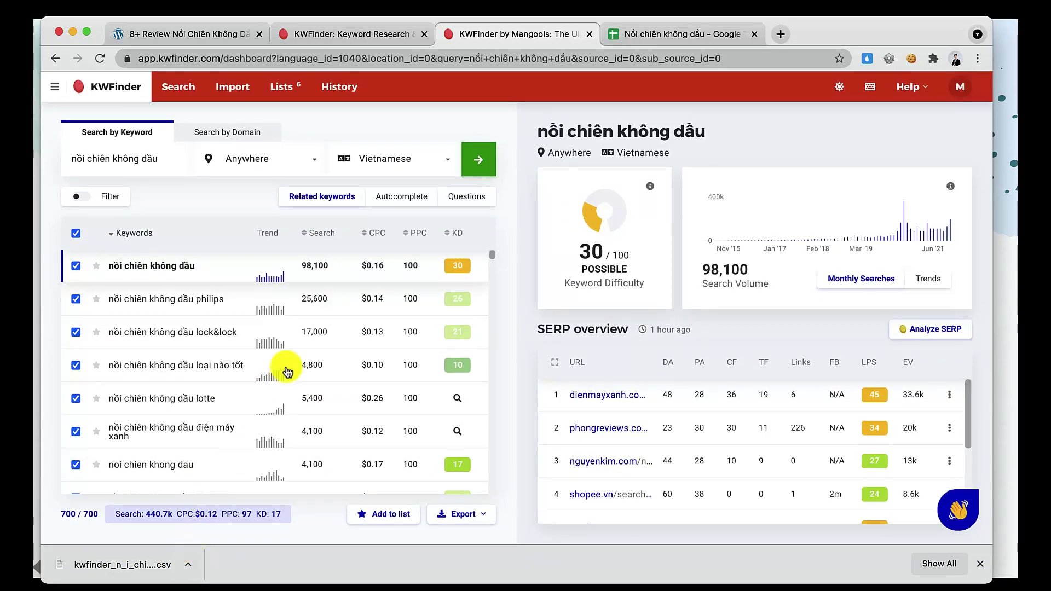
# Switch to the Google Sheets file "Nồi chiên không dầu" and import the exported KWFinder CSV as a new spreadsheet.
pyautogui.click(664, 30)
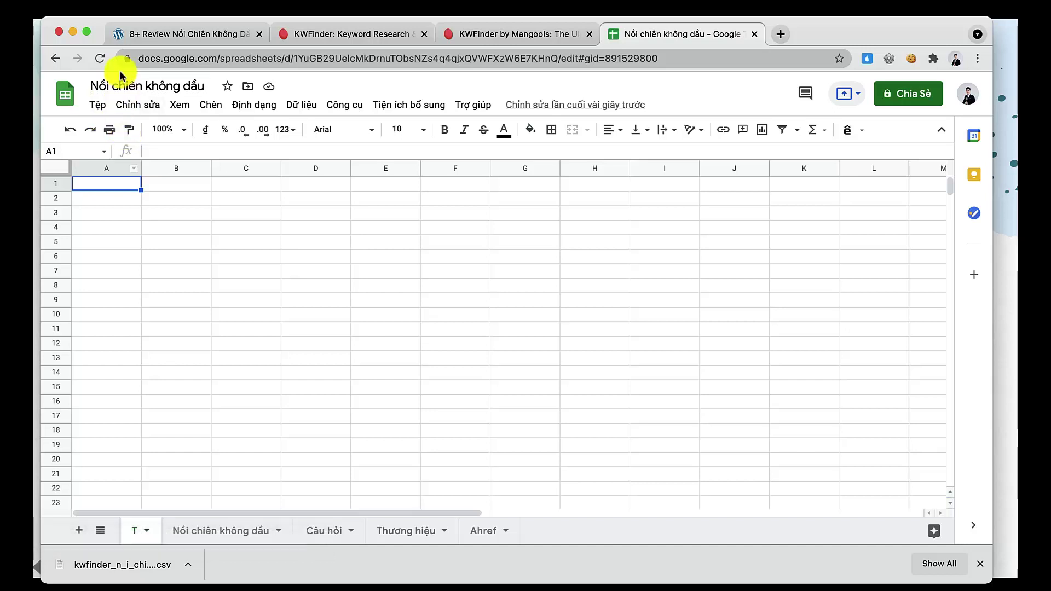
pyautogui.click(97, 105)
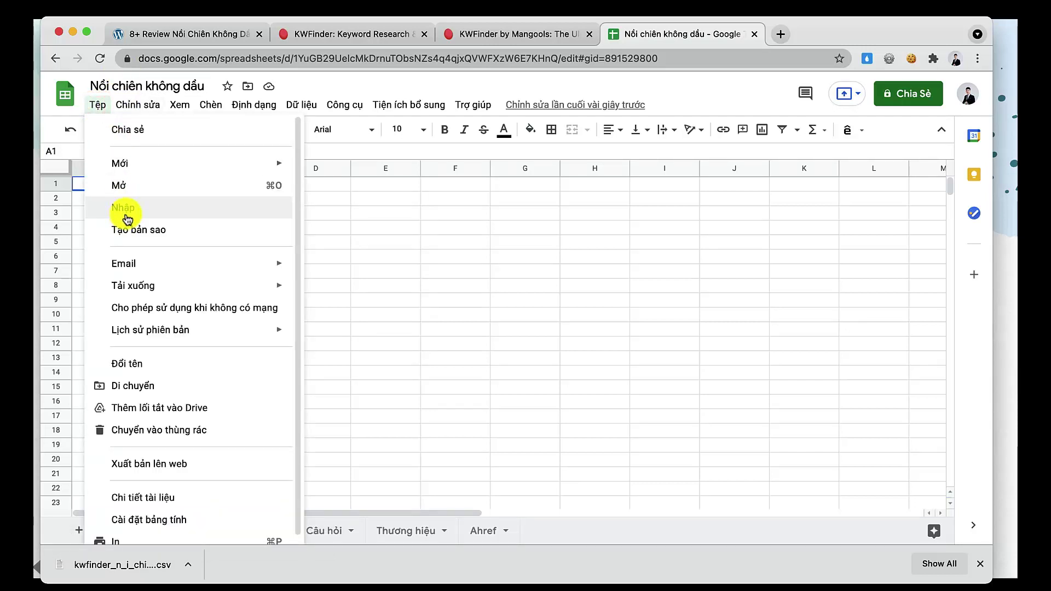
pyautogui.click(124, 209)
pyautogui.click(484, 161)
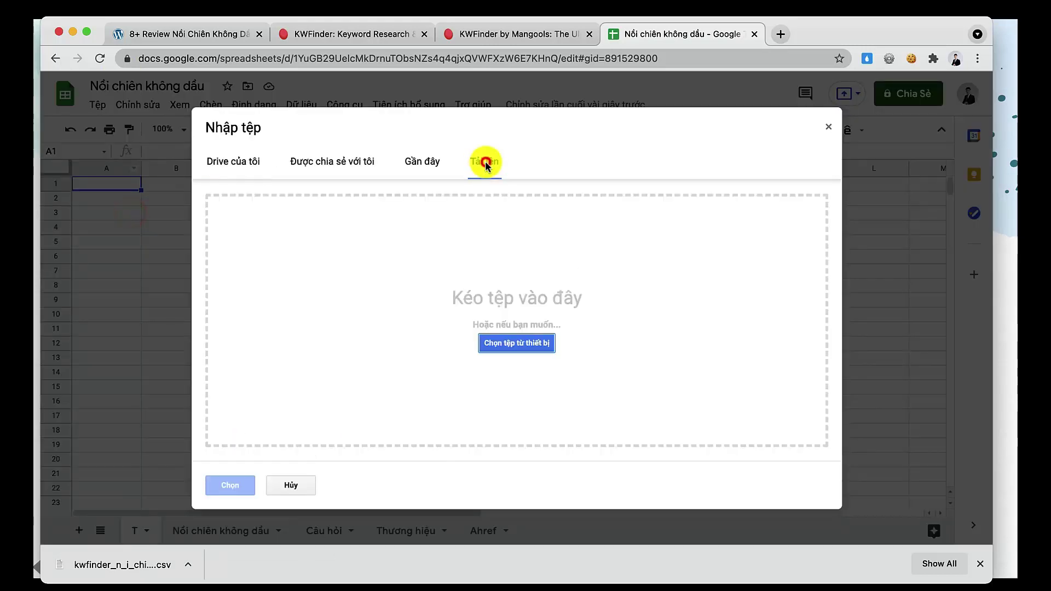
pyautogui.moveTo(104, 564); pyautogui.dragTo(417, 338)
pyautogui.click(590, 395)
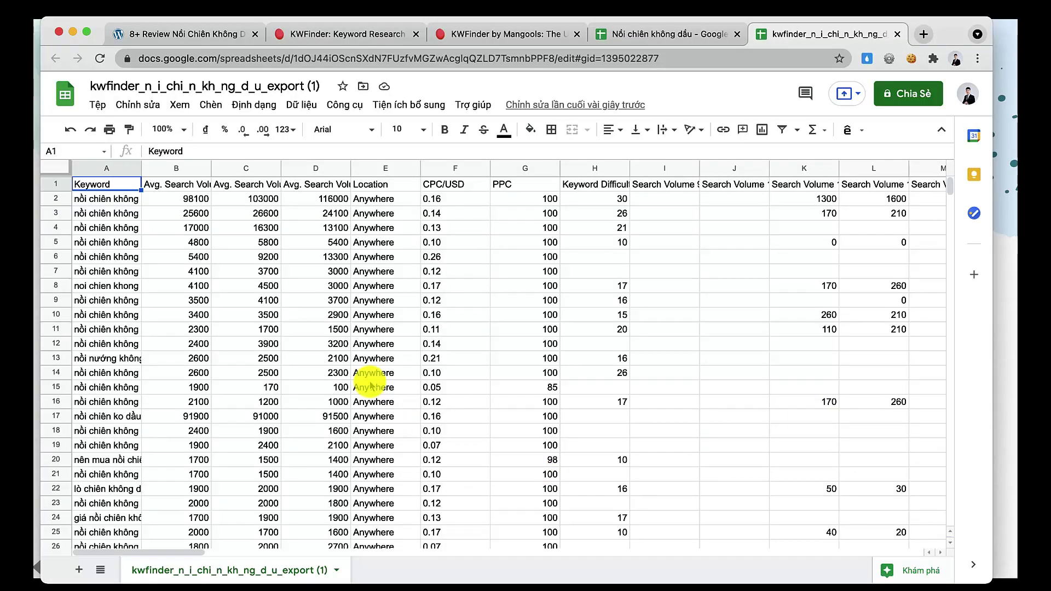
# Clear the contents of columns C to CA and widen column A so the keywords fit.
pyautogui.scroll(-10, 371, 386)
pyautogui.scroll(10, 371, 386)
pyautogui.click(228, 189)
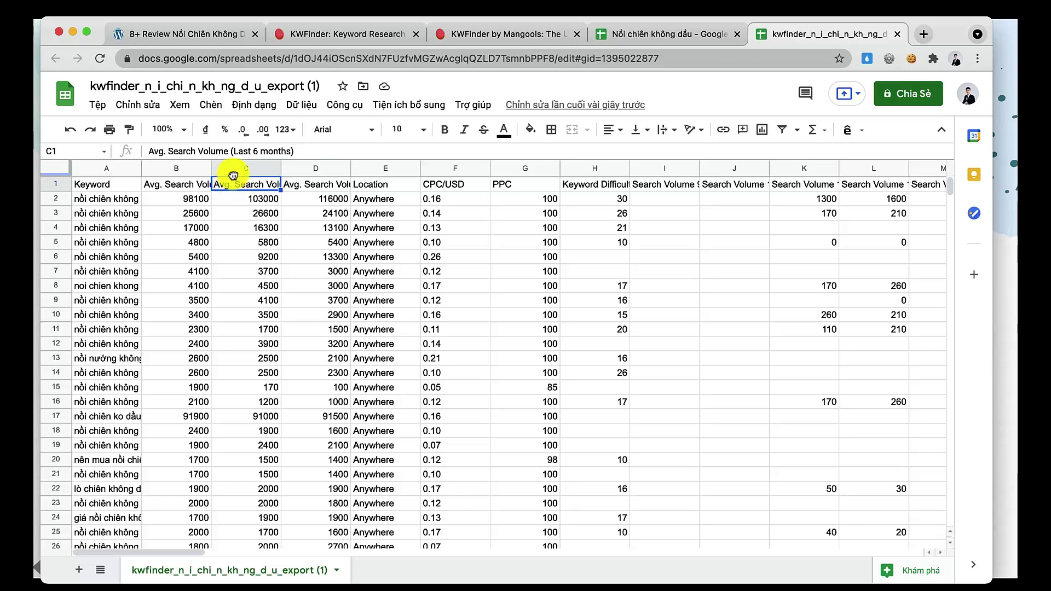
pyautogui.moveTo(234, 185); pyautogui.dragTo(489, 256)
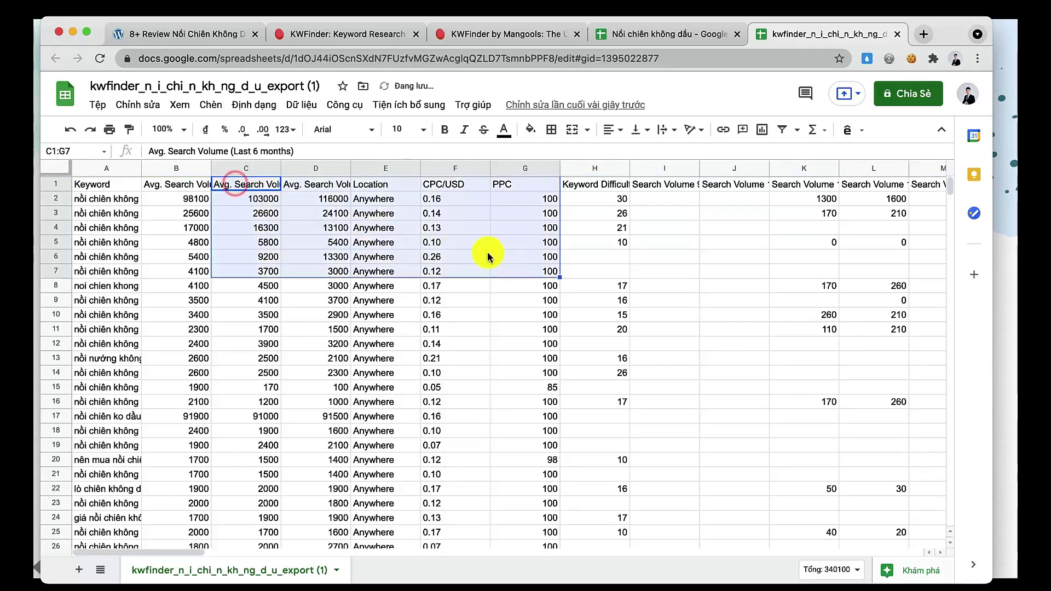
pyautogui.rightClick(288, 212)
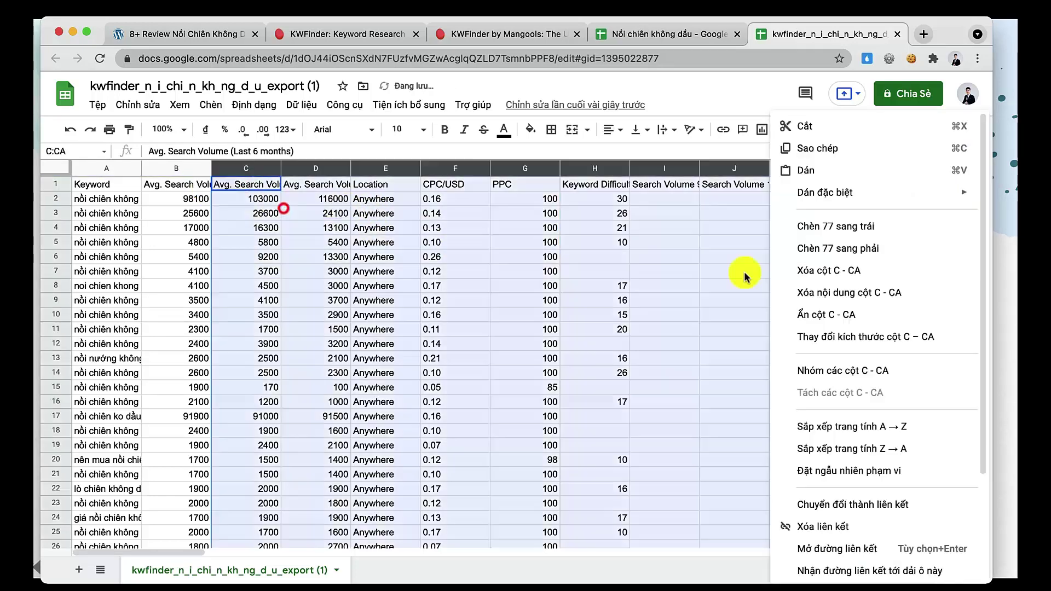
pyautogui.click(818, 296)
pyautogui.click(245, 244)
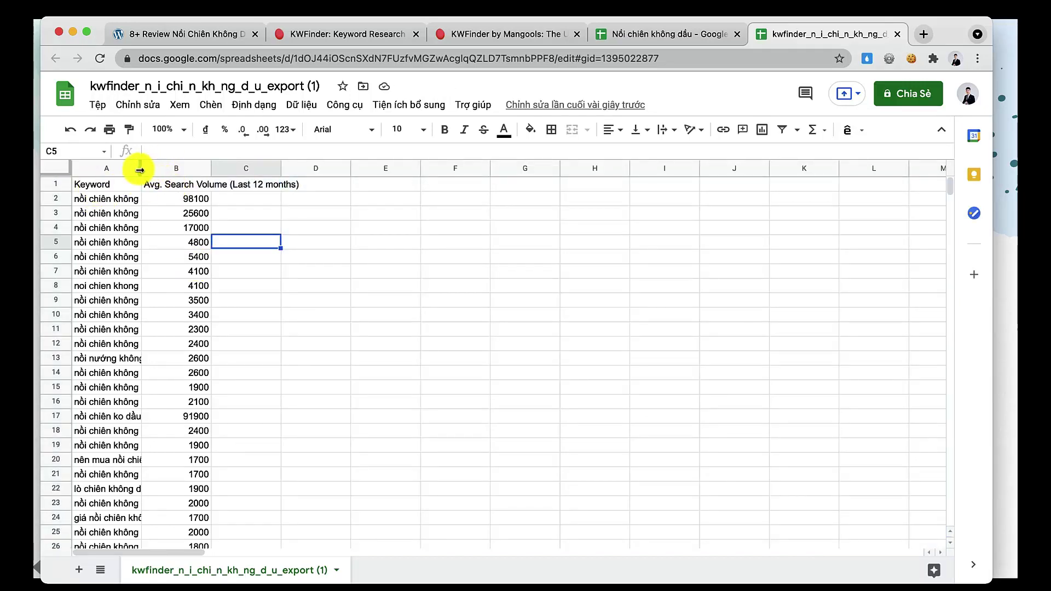
pyautogui.moveTo(140, 169); pyautogui.dragTo(217, 169)
pyautogui.click(158, 198)
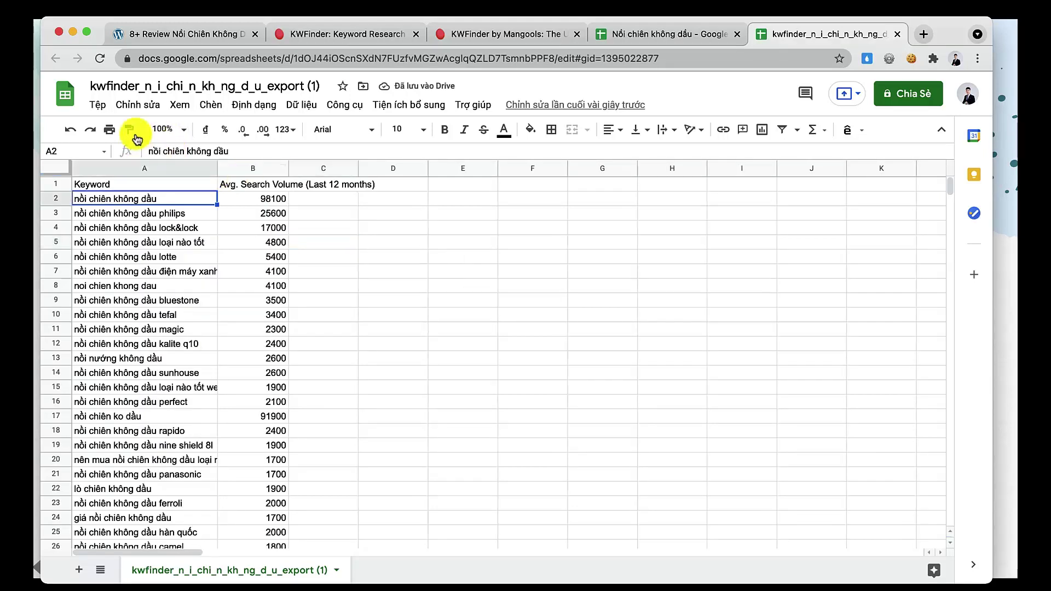
# Rename the spreadsheet as "Nồi chiên không dầu" and enter the same text as a heading in cell E2.
pyautogui.click(157, 88)
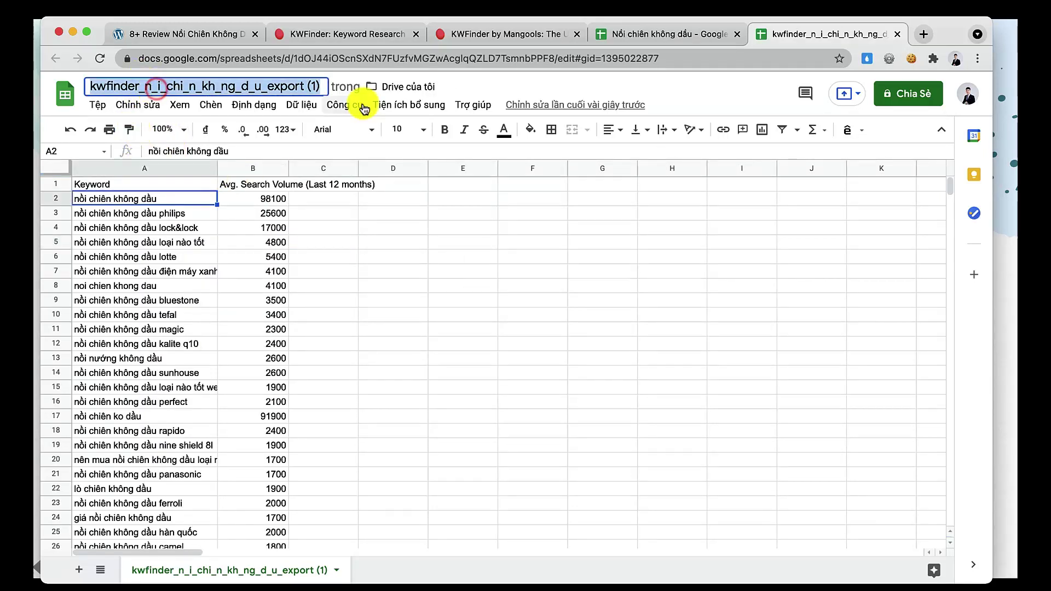
pyautogui.write('Nồ')
pyautogui.write('i chiên không dầu')
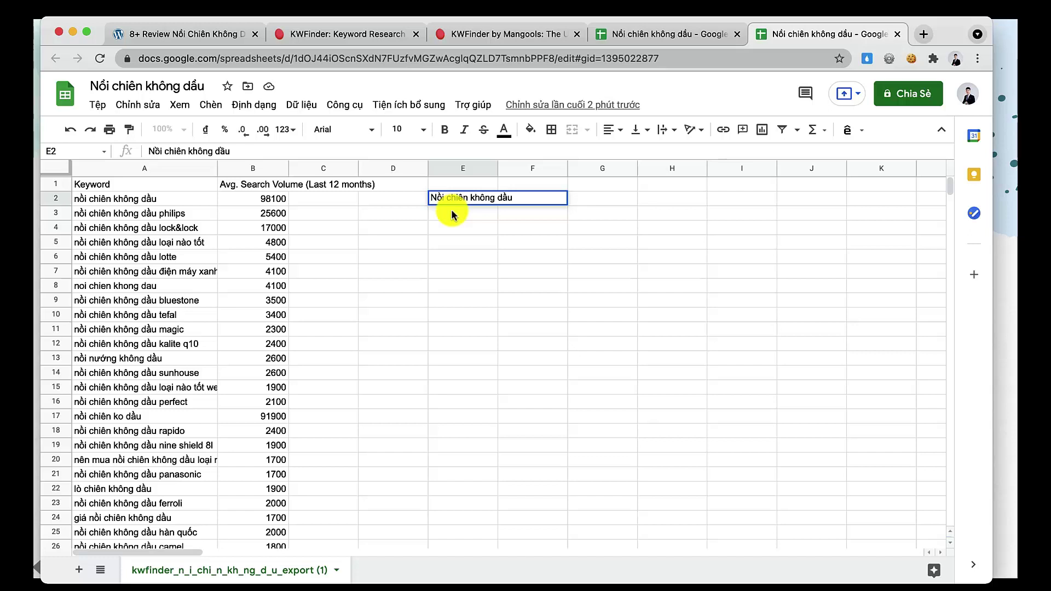
pyautogui.press('Return')
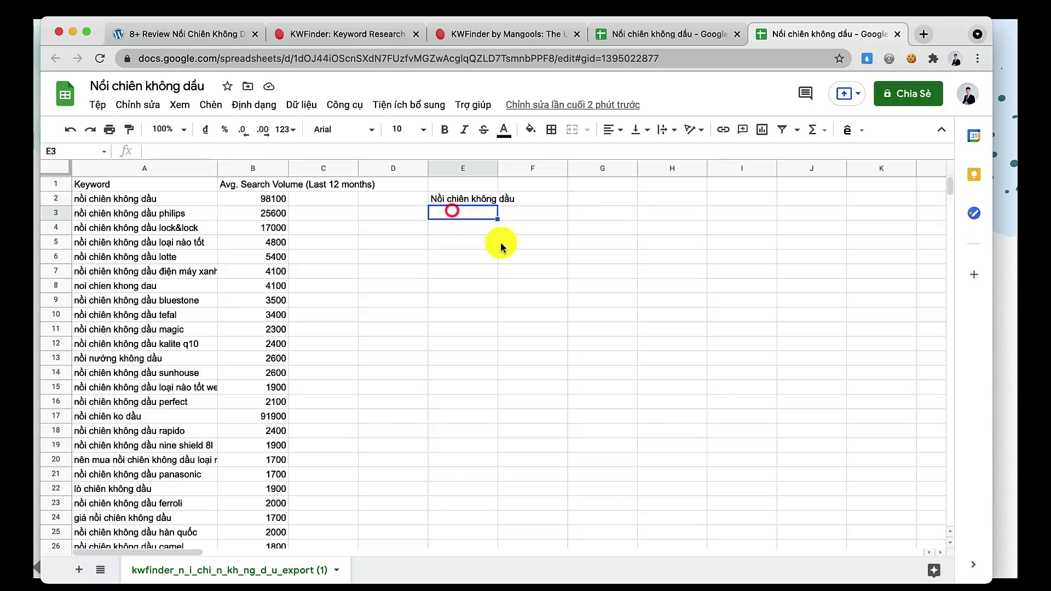
pyautogui.click(411, 238)
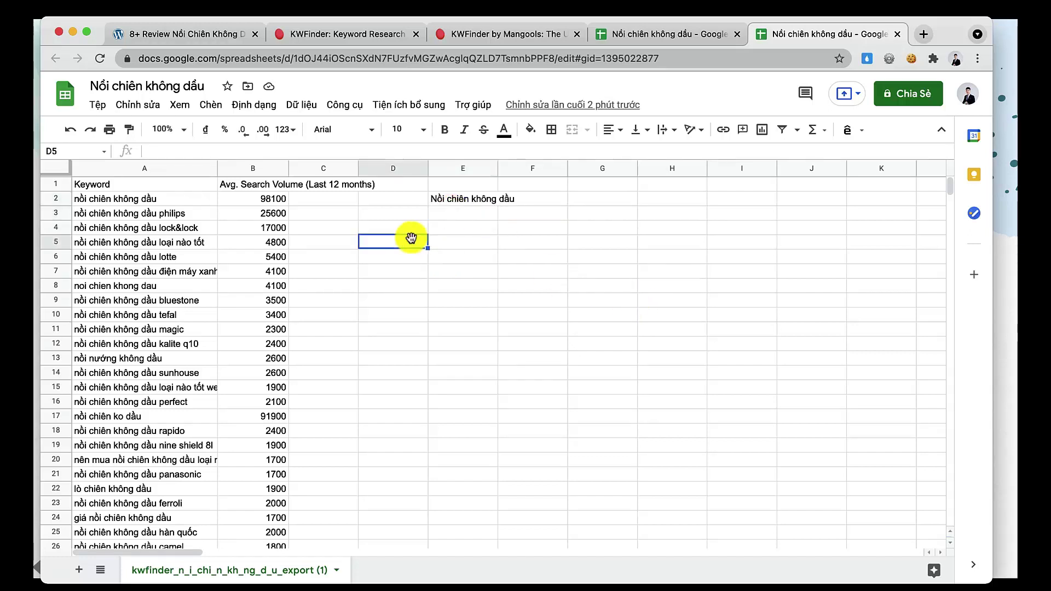
# Make the heading in E2 bold and centred with a dark yellow fill, and widen column E to fit it.
pyautogui.click(452, 198)
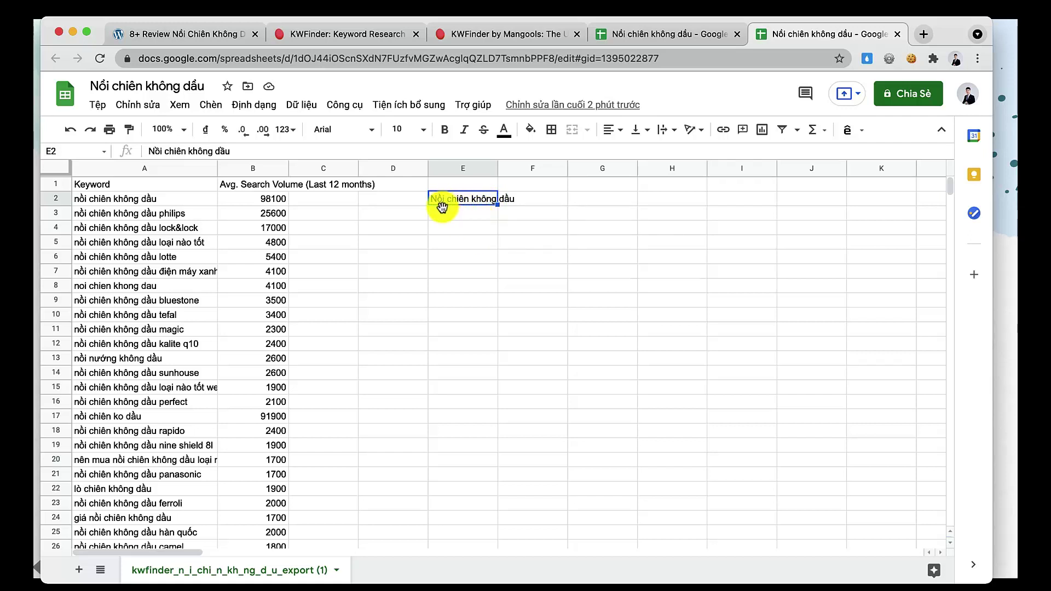
pyautogui.click(441, 132)
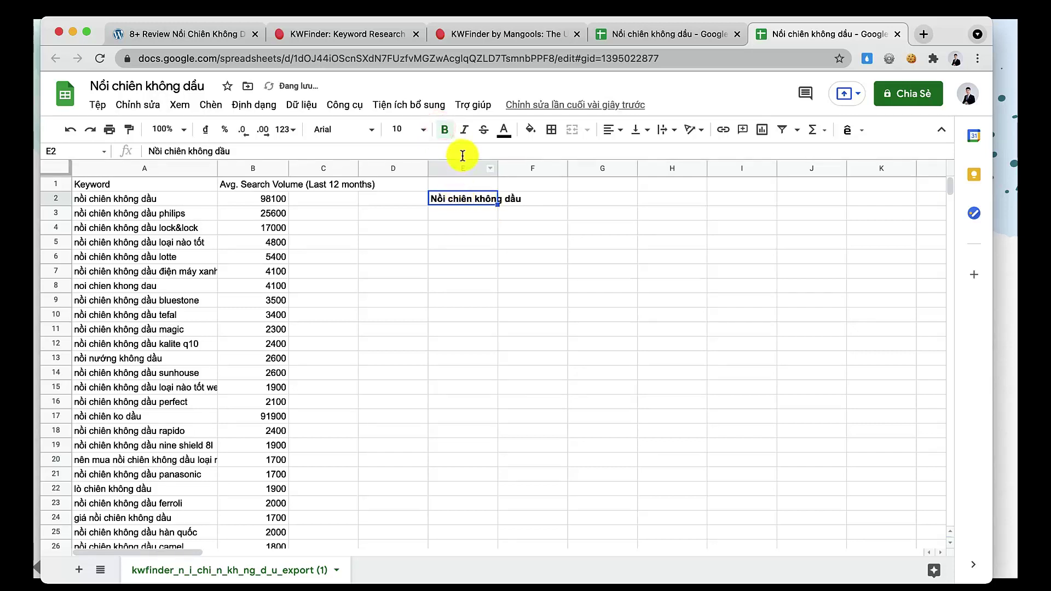
pyautogui.click(613, 130)
pyautogui.click(624, 147)
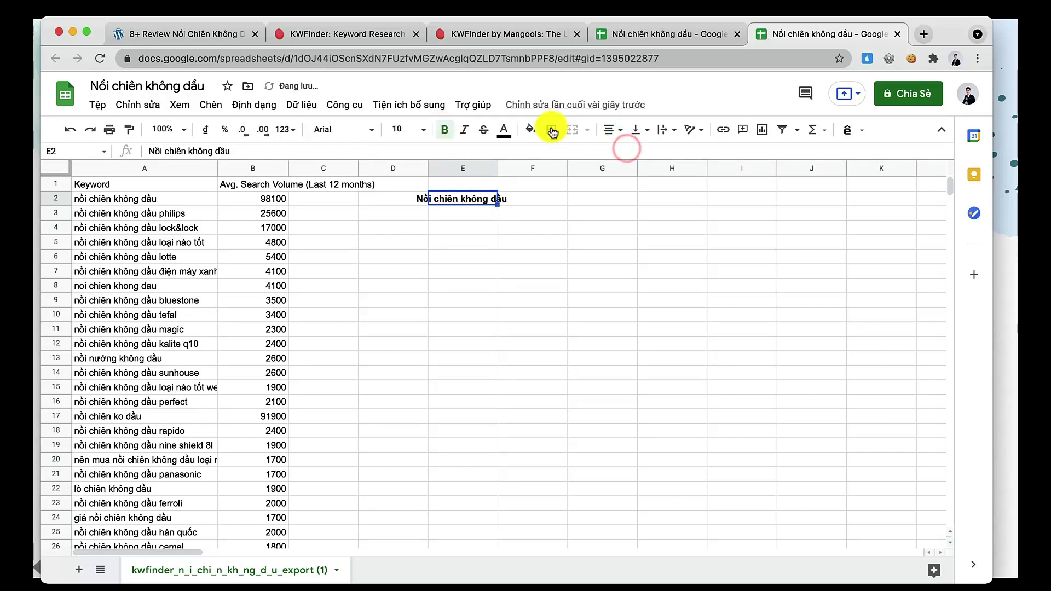
pyautogui.click(531, 129)
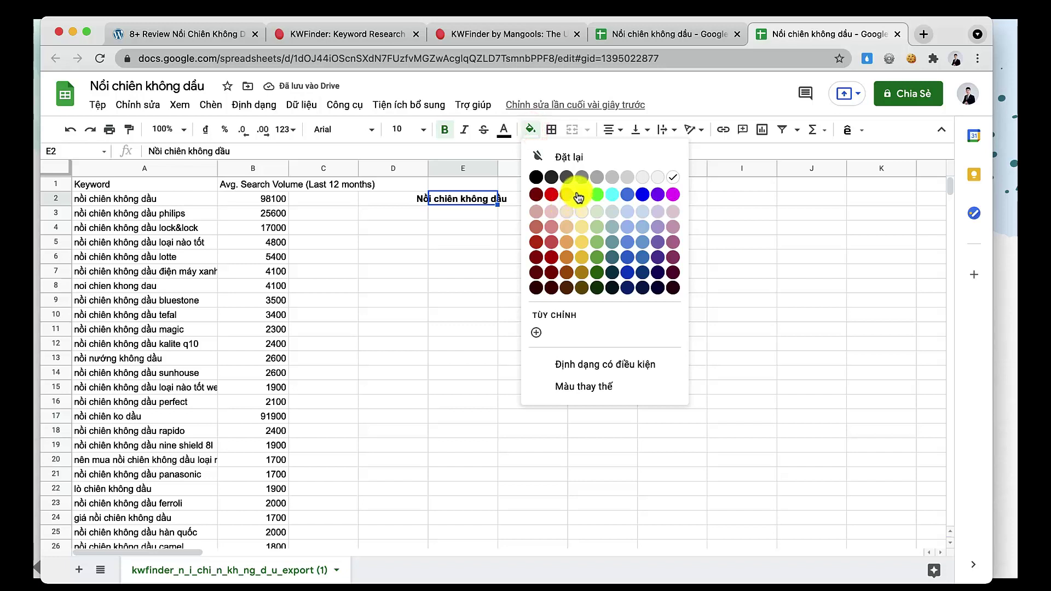
pyautogui.click(580, 256)
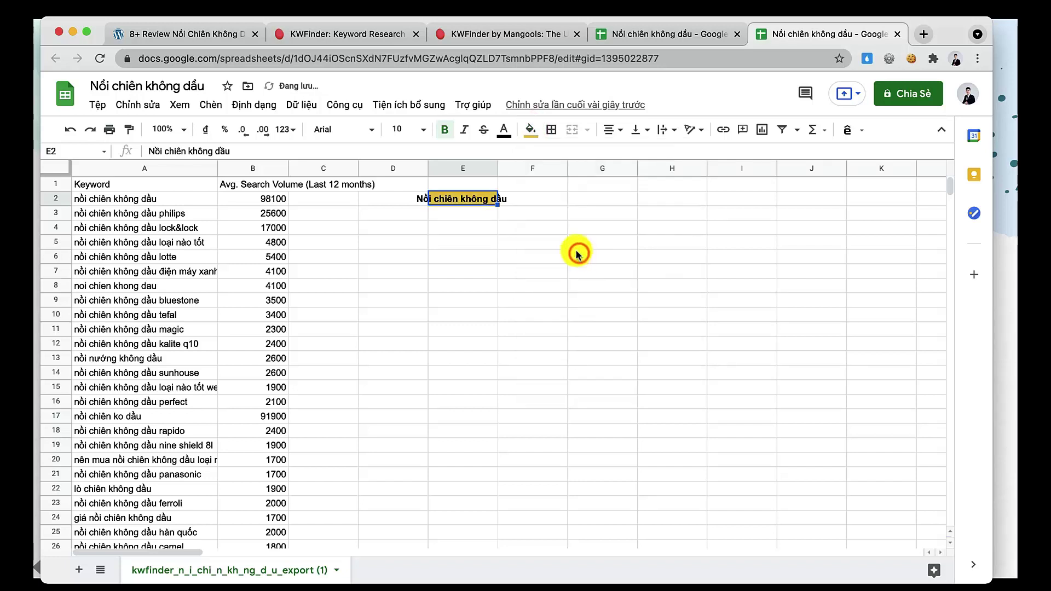
pyautogui.moveTo(497, 170); pyautogui.dragTo(528, 169)
pyautogui.click(501, 217)
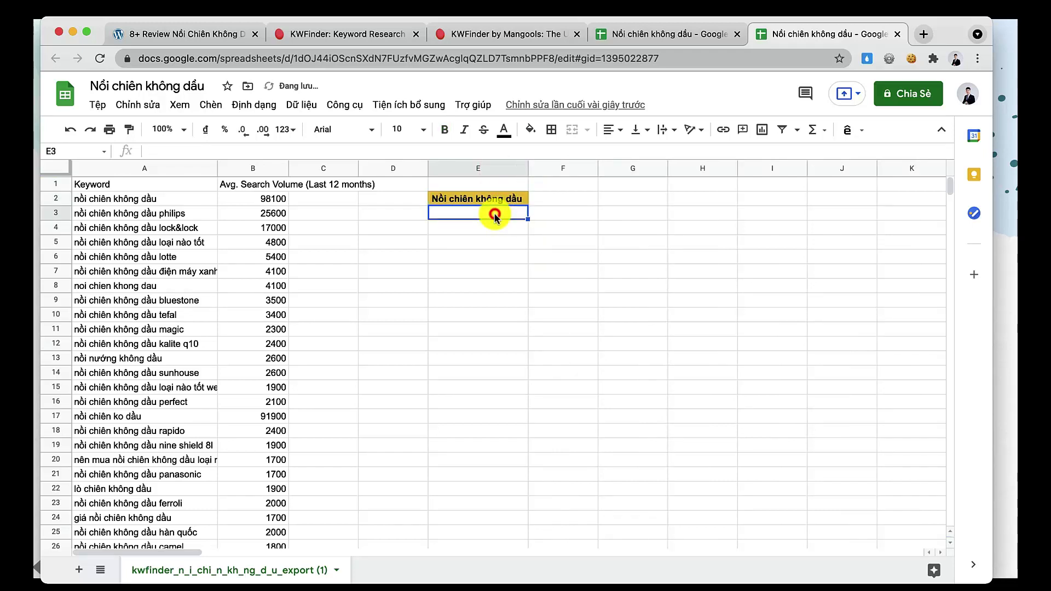
# Move the keyword "nồi chiên không dầu" and its search volume from A2:B2 to E3.
pyautogui.moveTo(164, 199); pyautogui.dragTo(279, 202)
pyautogui.hotkey('ctrl', 'x')
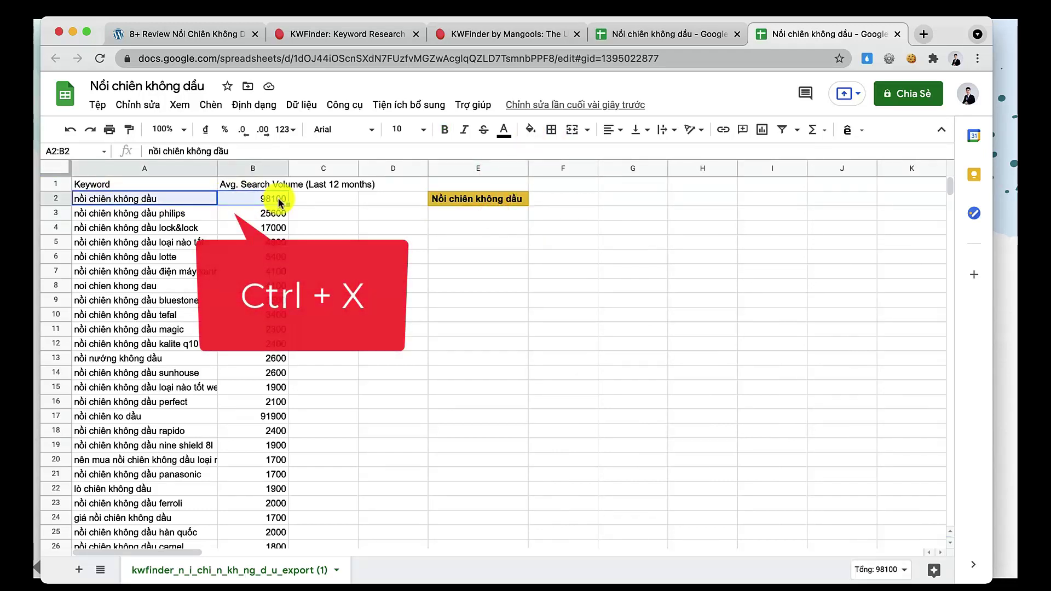
pyautogui.click(440, 214)
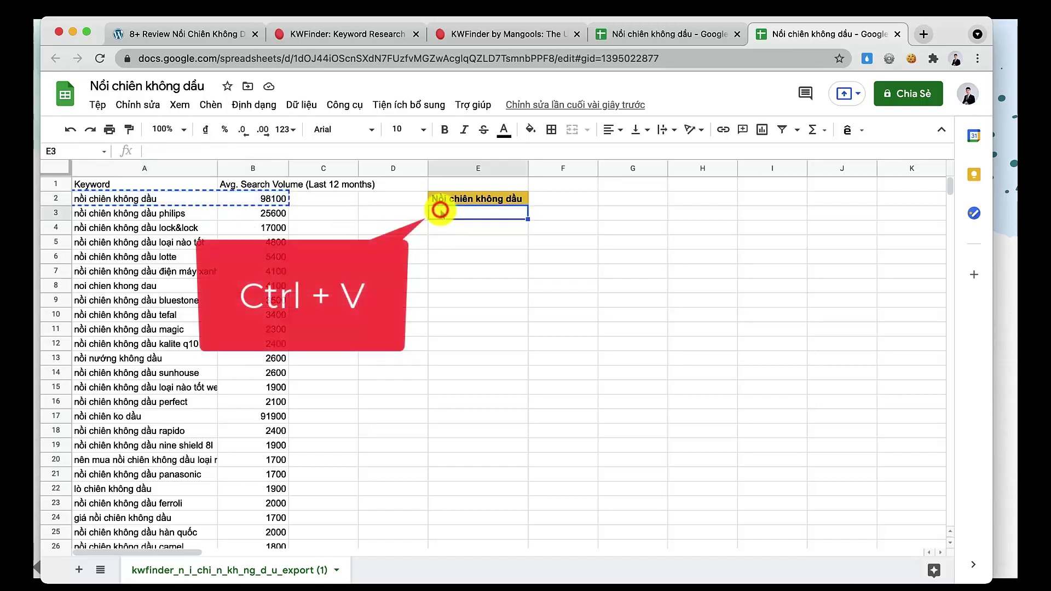
pyautogui.hotkey('ctrl', 'v')
pyautogui.click(446, 230)
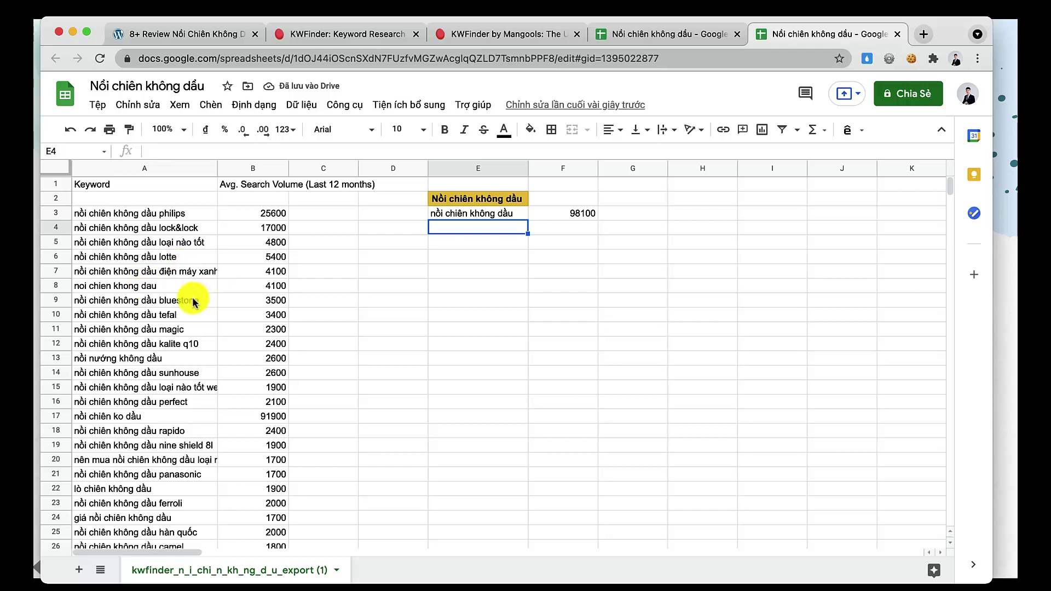
# Move the keyword "noi chien khong dau" and its search volume from A8:B8 to E4.
pyautogui.click(118, 286)
pyautogui.moveTo(162, 284); pyautogui.dragTo(242, 294)
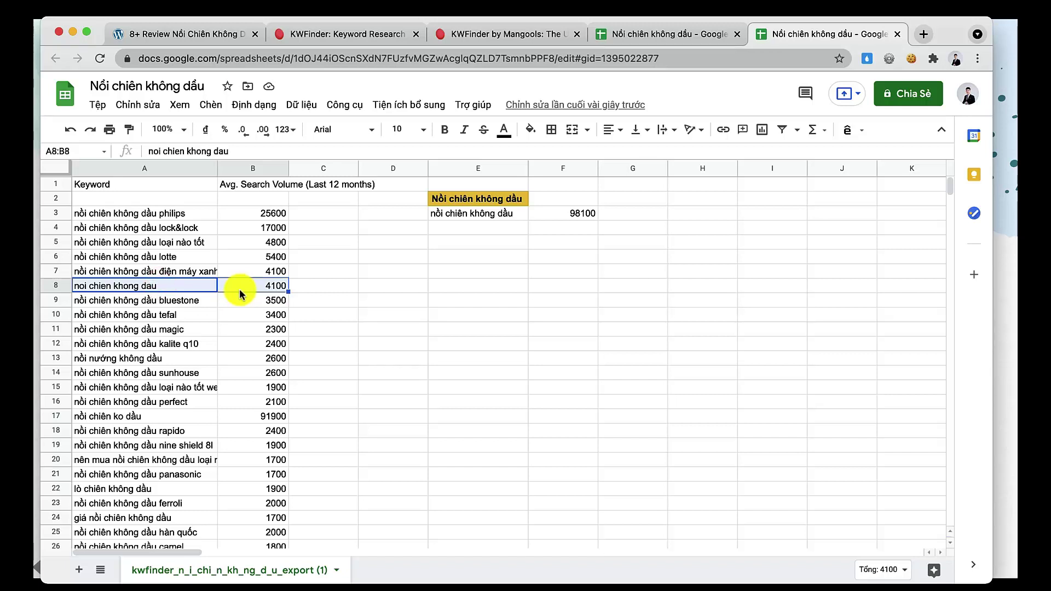
pyautogui.hotkey('ctrl', 'x')
pyautogui.click(469, 228)
pyautogui.hotkey('ctrl', 'v')
# Move the keyword "nồi nướng không dầu" and its search volume from A13:B13 to E5.
pyautogui.click(115, 358)
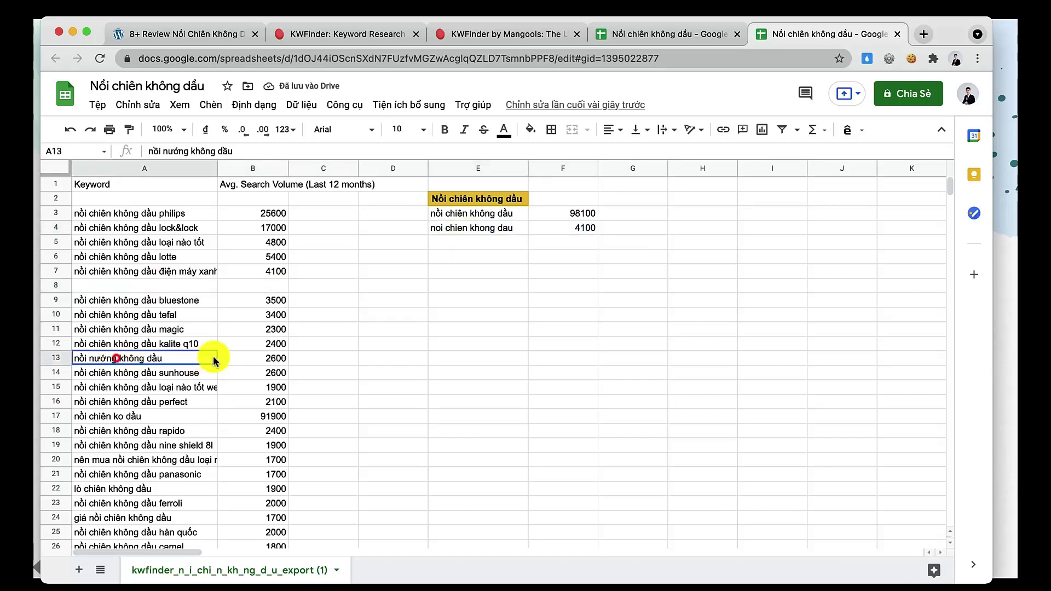
pyautogui.moveTo(213, 360); pyautogui.dragTo(244, 357)
pyautogui.hotkey('ctrl', 'x')
pyautogui.click(469, 242)
pyautogui.hotkey('ctrl', 'v')
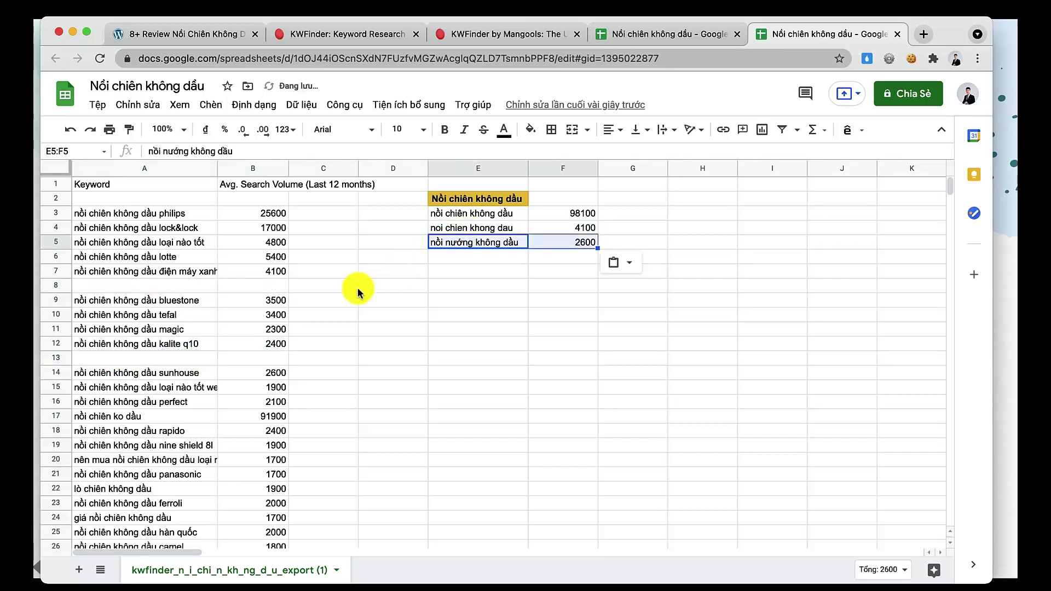
# Move the keyword "nồi chiên ko dầu" and its search volume from A17:B17 to E6.
pyautogui.click(130, 418)
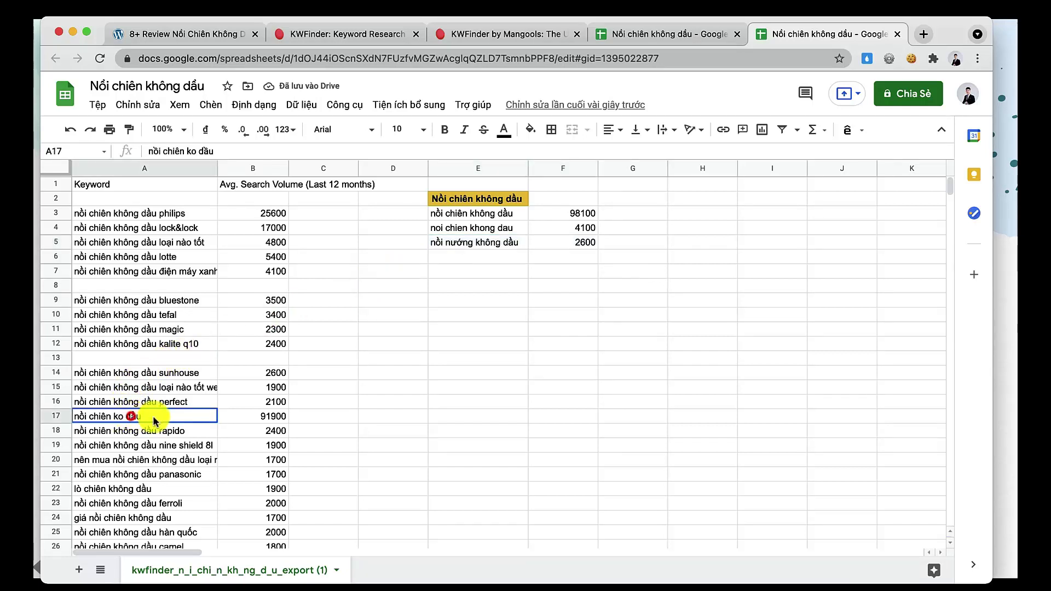
pyautogui.moveTo(154, 421); pyautogui.dragTo(240, 418)
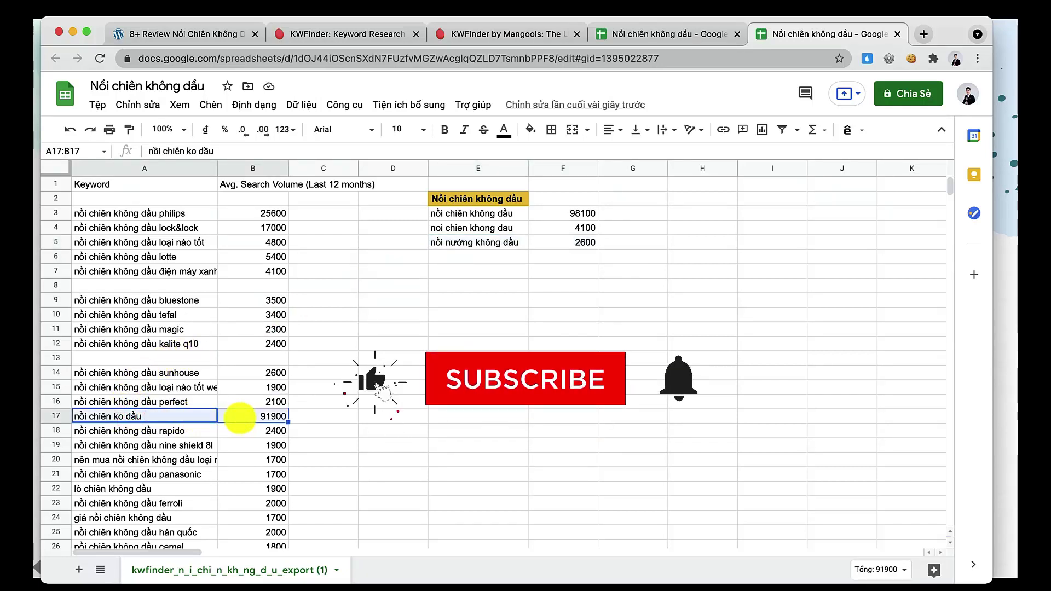
pyautogui.hotkey('ctrl', 'x')
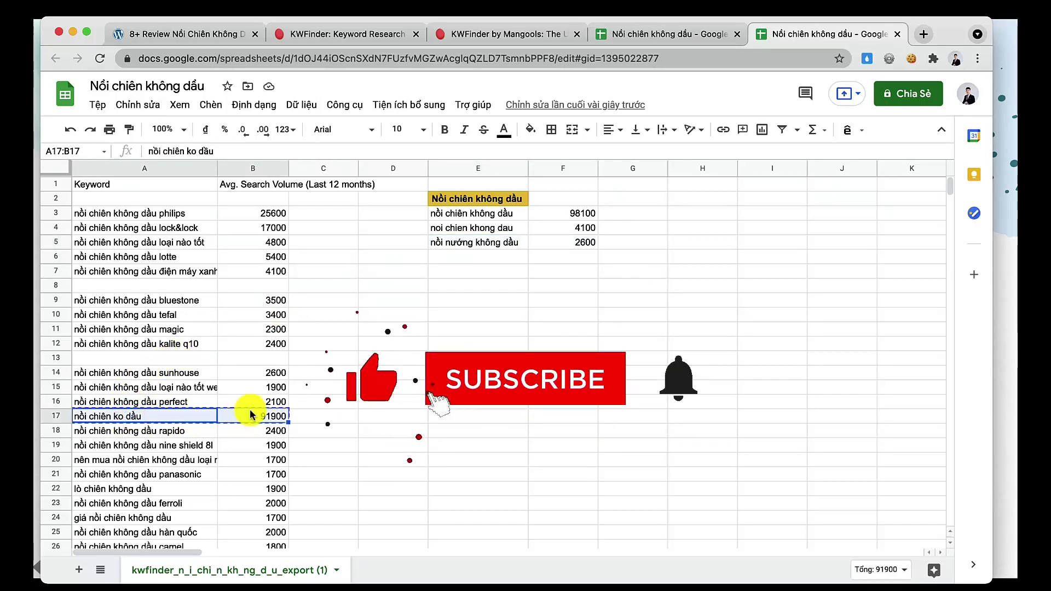
pyautogui.click(488, 259)
pyautogui.hotkey('ctrl', 'v')
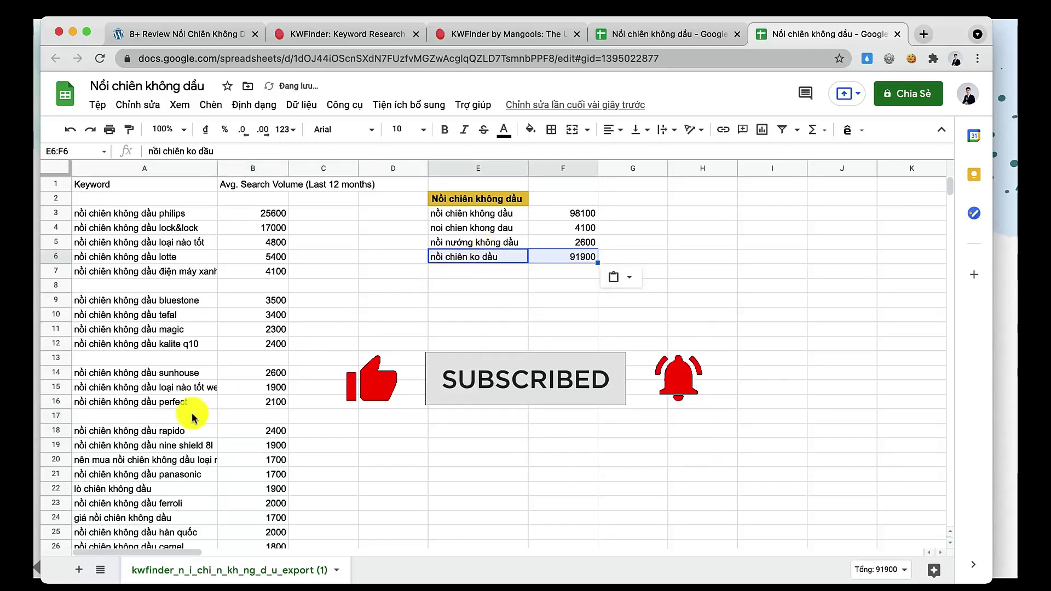
# Move the keyword "lò chiên không dầu" and its search volume from A22:B22 to E7.
pyautogui.scroll(-2, 169, 406)
pyautogui.click(109, 445)
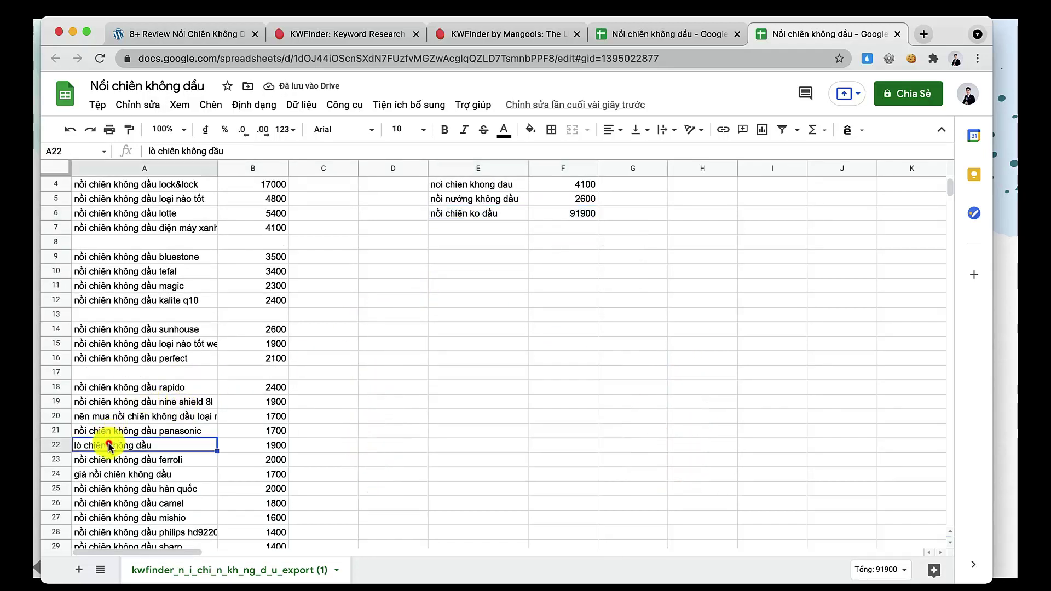
pyautogui.moveTo(162, 445); pyautogui.dragTo(252, 445)
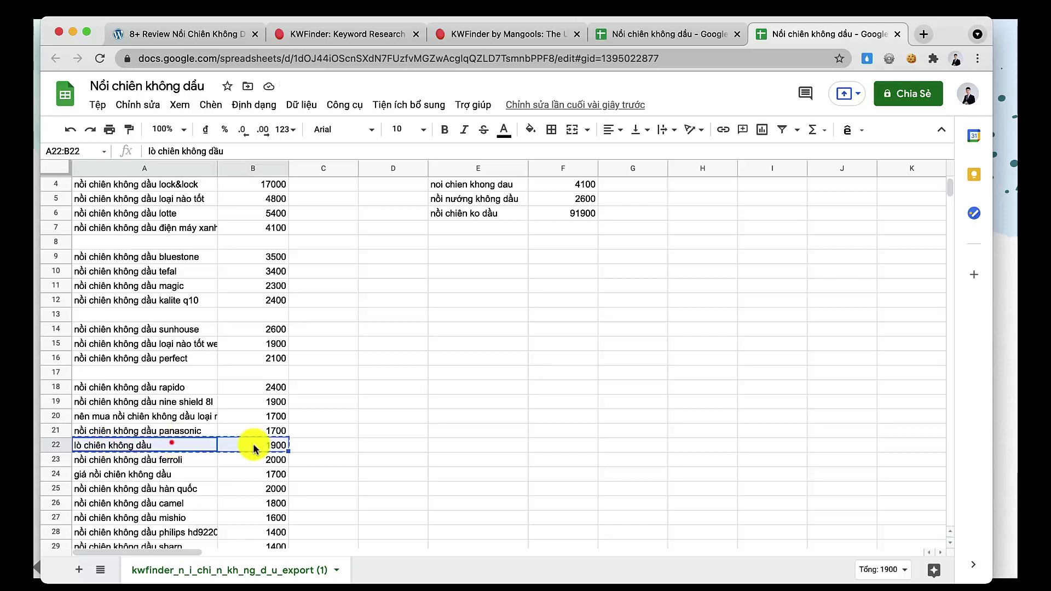
pyautogui.hotkey('ctrl', 'x')
pyautogui.click(490, 226)
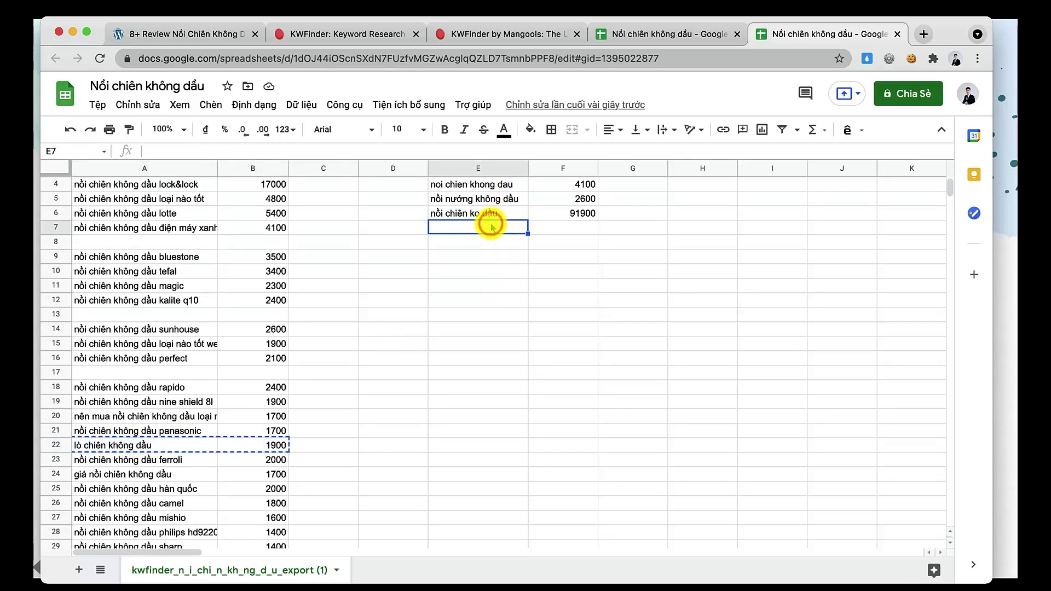
pyautogui.hotkey('ctrl', 'v')
pyautogui.scroll(-10, 170, 365)
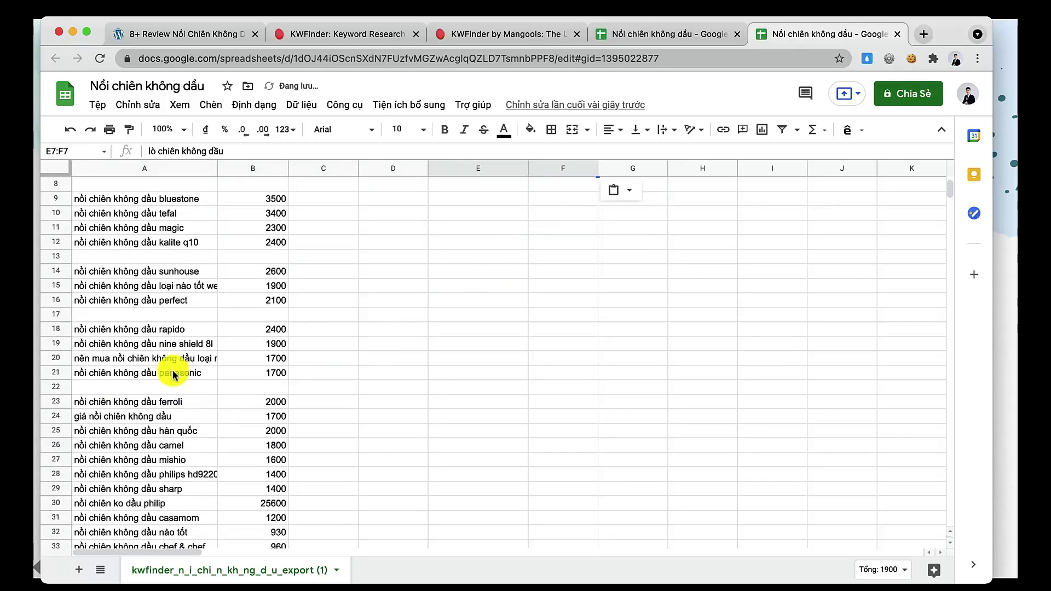
pyautogui.scroll(-5, 164, 367)
pyautogui.scroll(16, 164, 367)
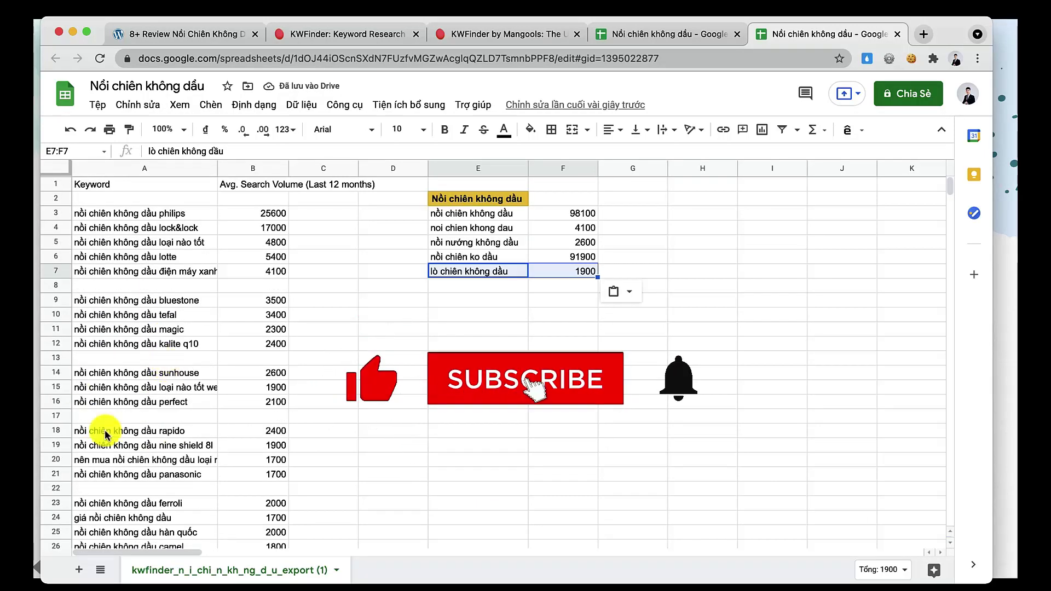
pyautogui.click(141, 306)
pyautogui.click(455, 282)
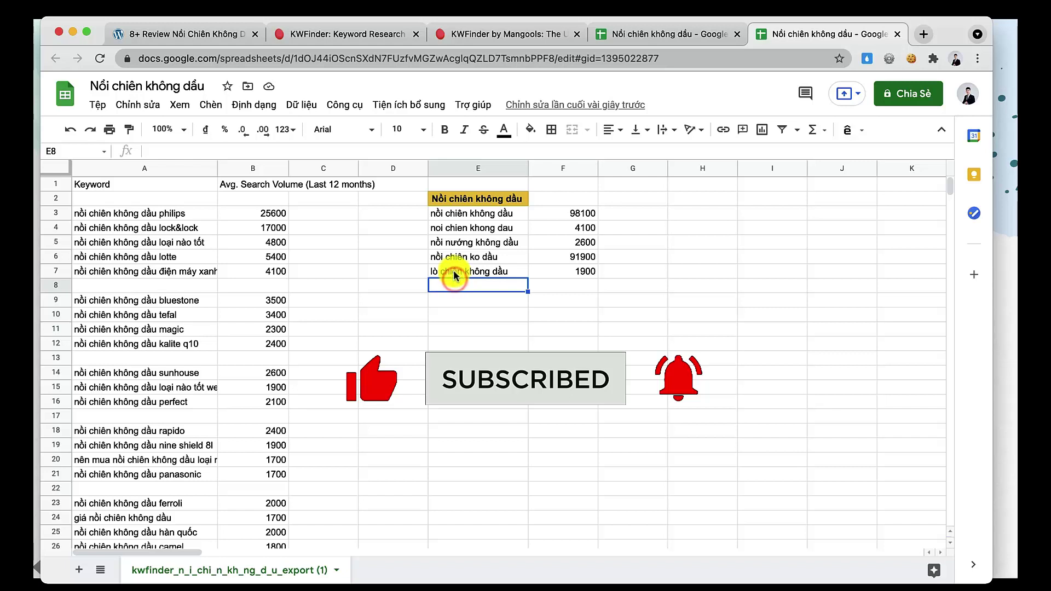
pyautogui.click(455, 272)
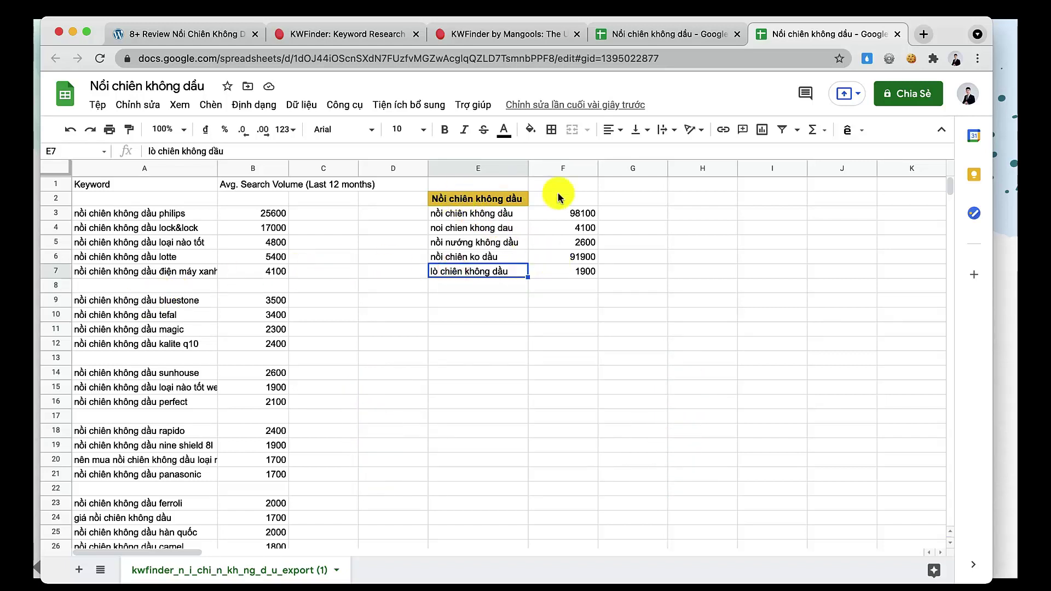
# Enter the heading "Nồi chiên không dầu loại nào tốt" in H2 for a second keyword group.
pyautogui.click(679, 198)
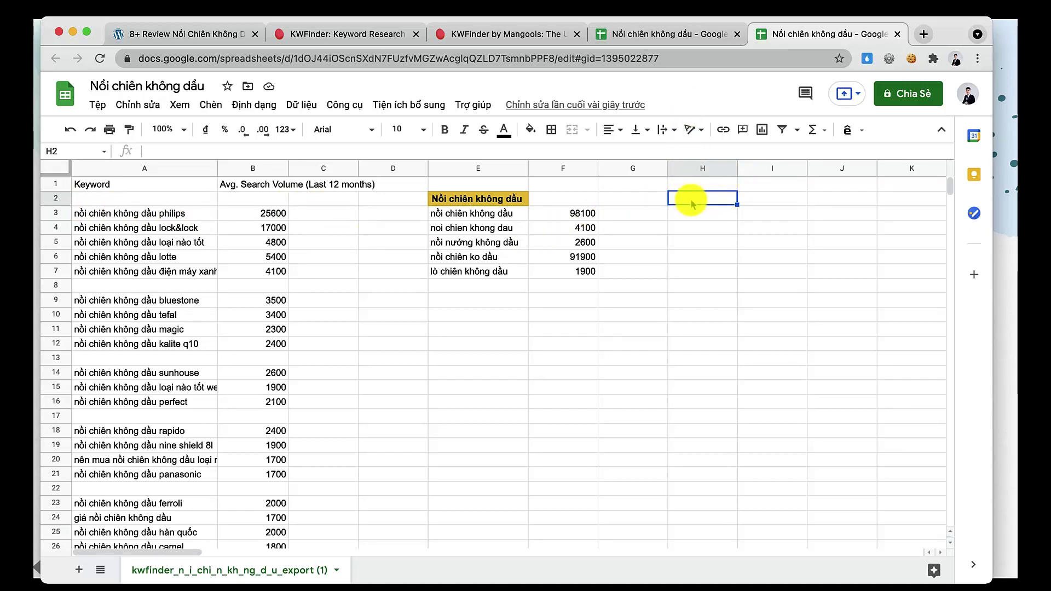
pyautogui.click(149, 241)
pyautogui.hotkey('ctrl', 'c')
pyautogui.click(689, 198)
pyautogui.hotkey('ctrl', 'v')
pyautogui.press('Down')
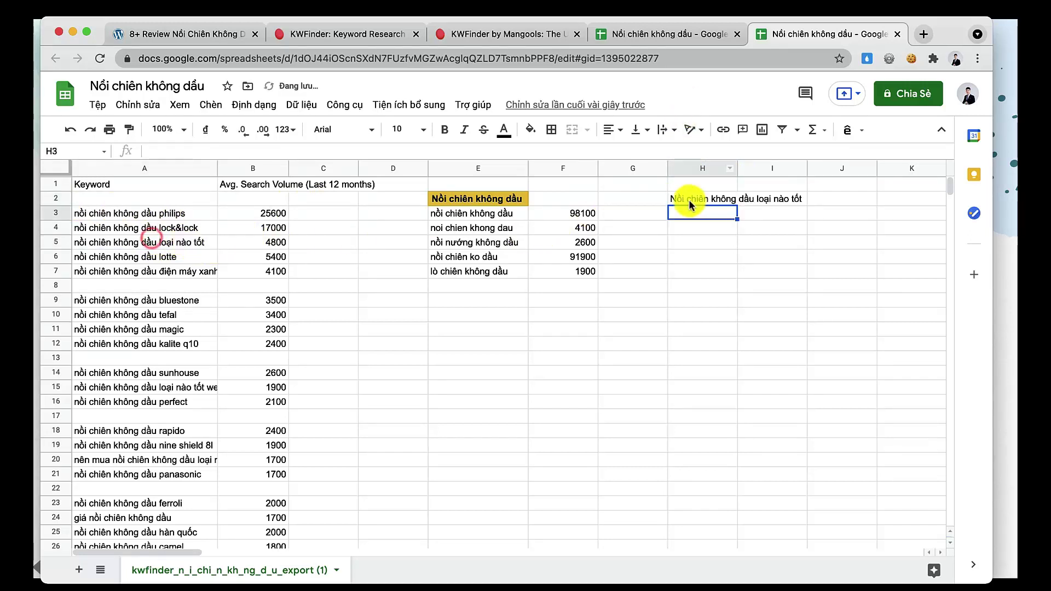
# Copy the formatting of the heading in E2 onto H2 and widen column H to fit its text.
pyautogui.click(687, 199)
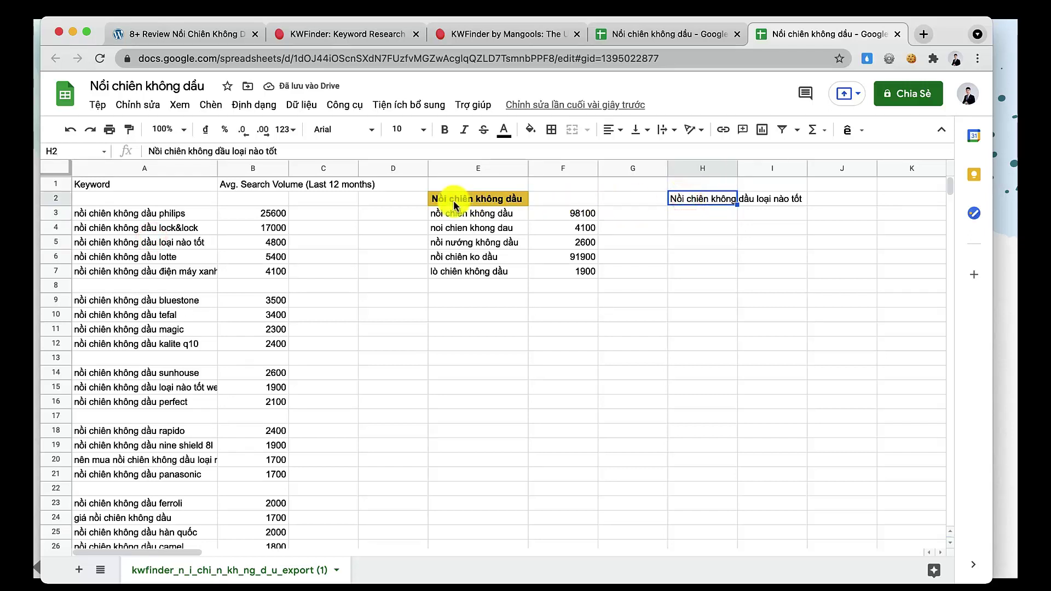
pyautogui.click(454, 202)
pyautogui.click(129, 129)
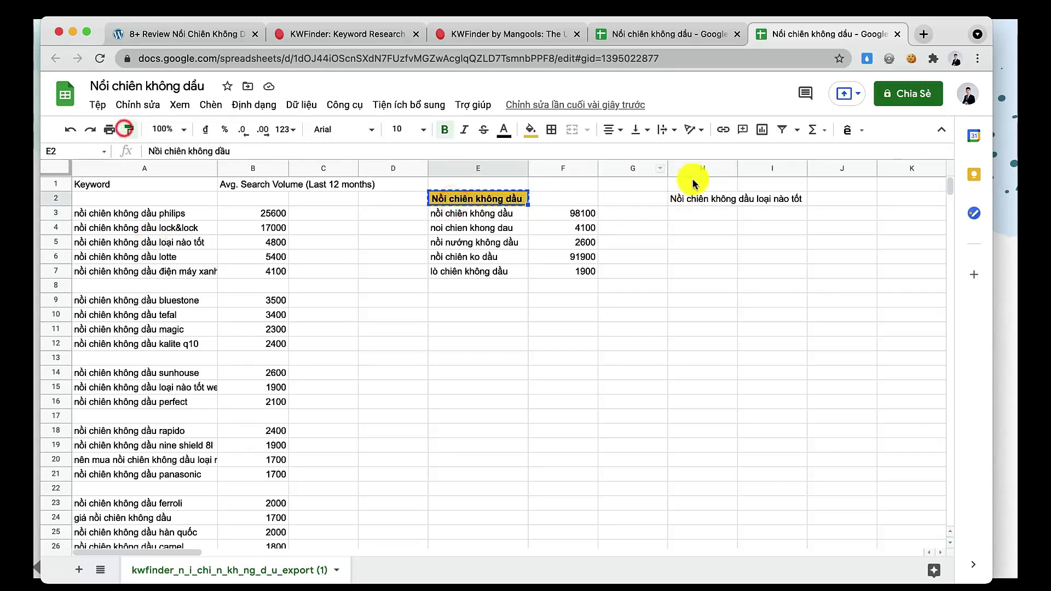
pyautogui.click(713, 202)
pyautogui.click(711, 213)
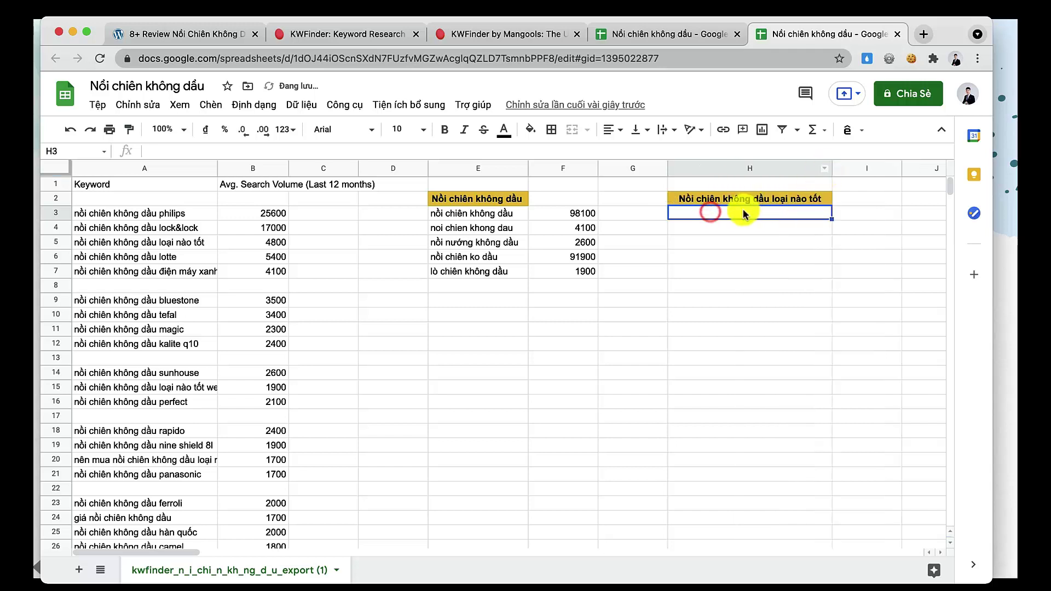
pyautogui.click(685, 202)
pyautogui.click(691, 213)
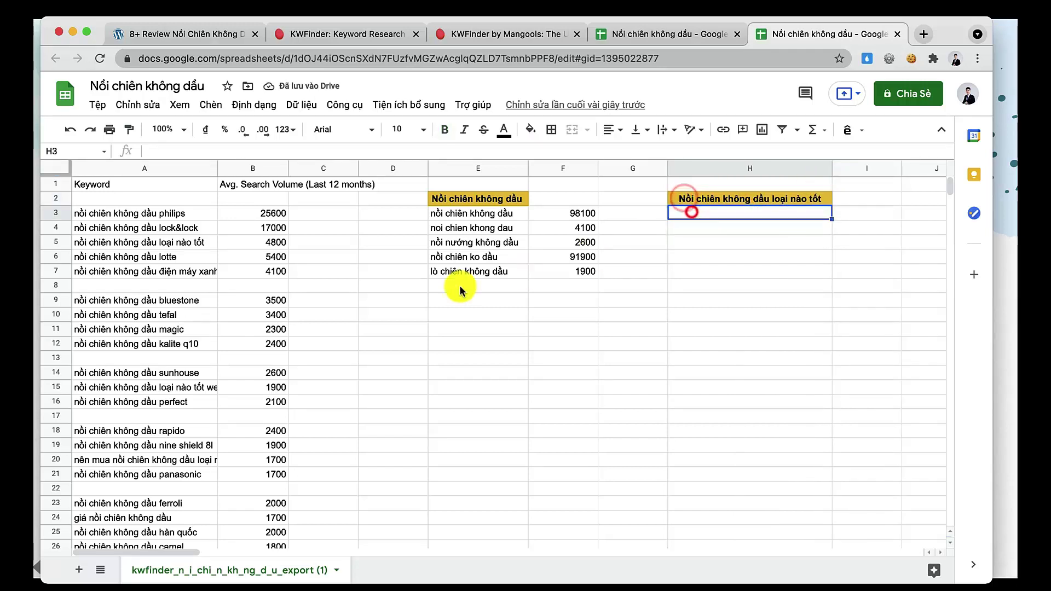
# Move the keyword "nồi chiên không dầu loại nào tốt" and its search volume from A5:B5 to H3.
pyautogui.click(116, 243)
pyautogui.hotkey('ctrl', 'x')
pyautogui.hotkey('ctrl', 'v')
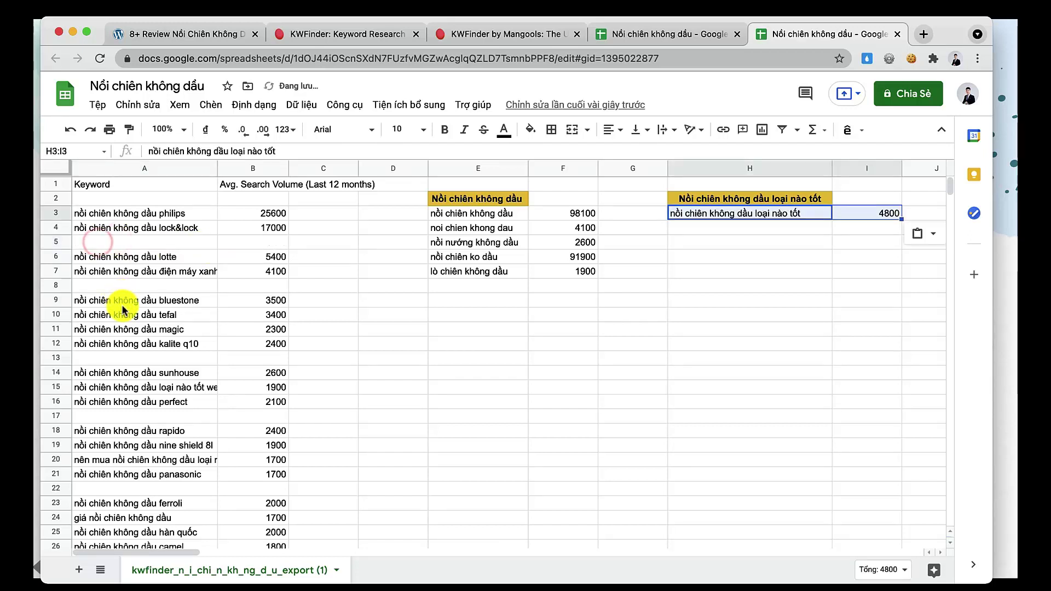
# Move the keyword "nồi chiên không dầu loại nào tốt webtretho" and its search volume from A15:B15 to H4.
pyautogui.scroll(-1, 124, 310)
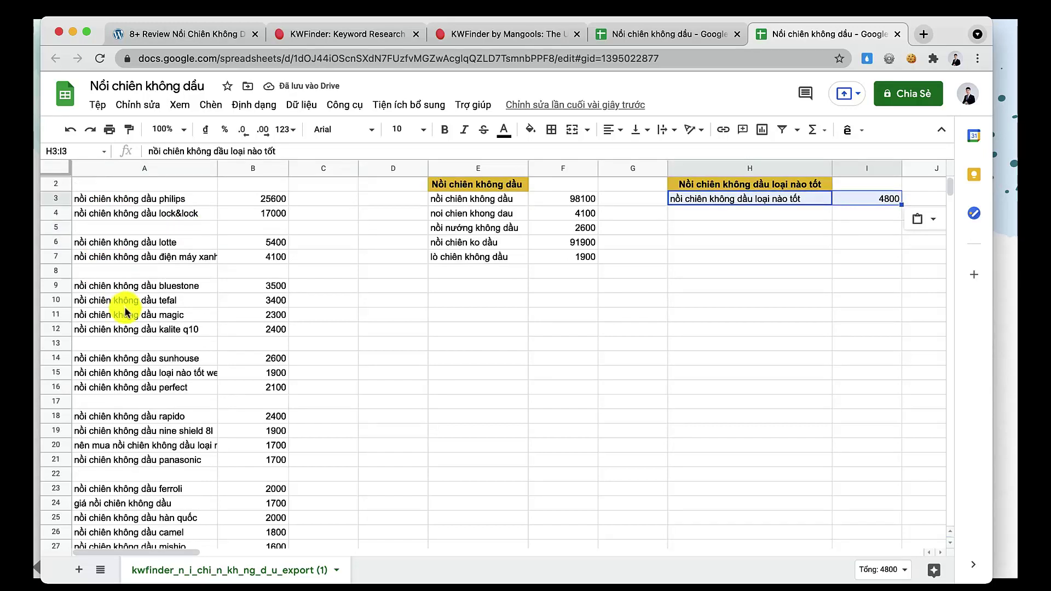
pyautogui.click(131, 373)
pyautogui.moveTo(218, 377); pyautogui.dragTo(242, 376)
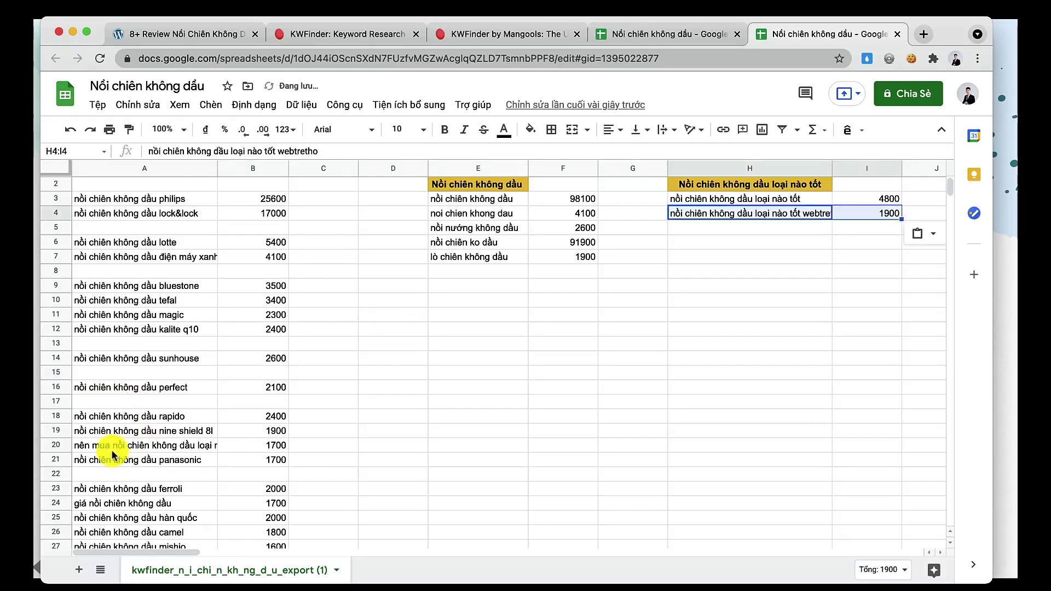
# Move "nên mua nồi chiên không dầu loại nào" from A20:B20 to H5 and "nồi chiên không dầu nào tốt" from row 32 to H6, with their volumes.
pyautogui.moveTo(111, 445); pyautogui.dragTo(250, 447)
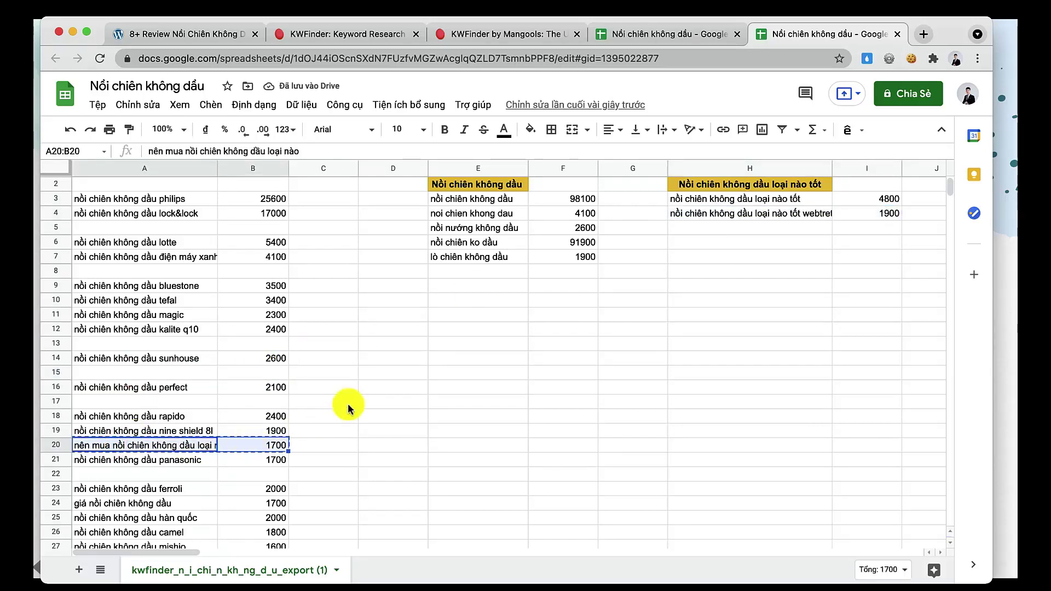
pyautogui.click(736, 225)
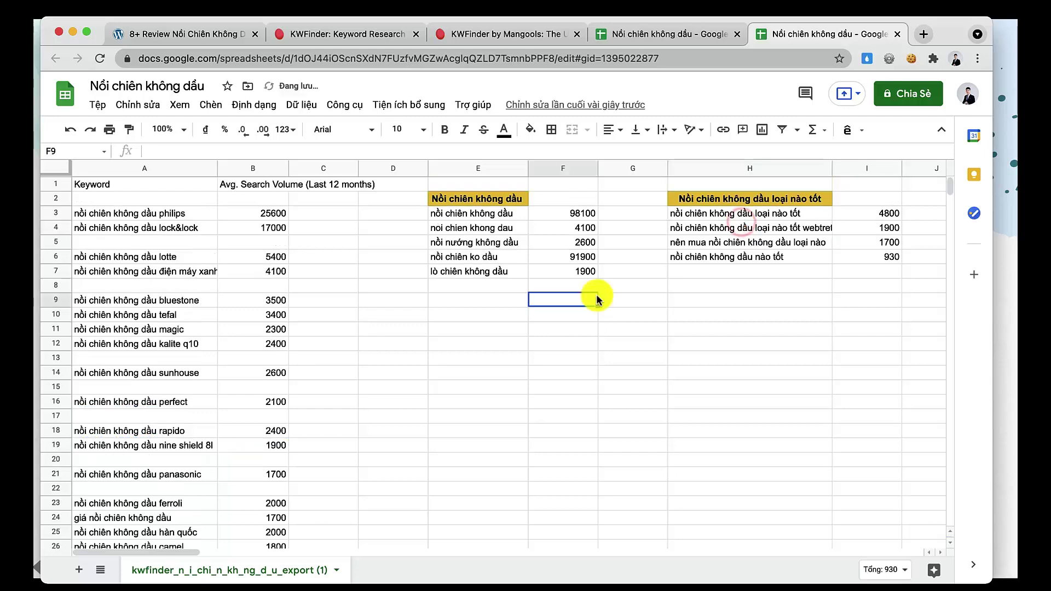
# Search the sheet for "philip" and look through the highlighted keywords in column A.
pyautogui.click(625, 287)
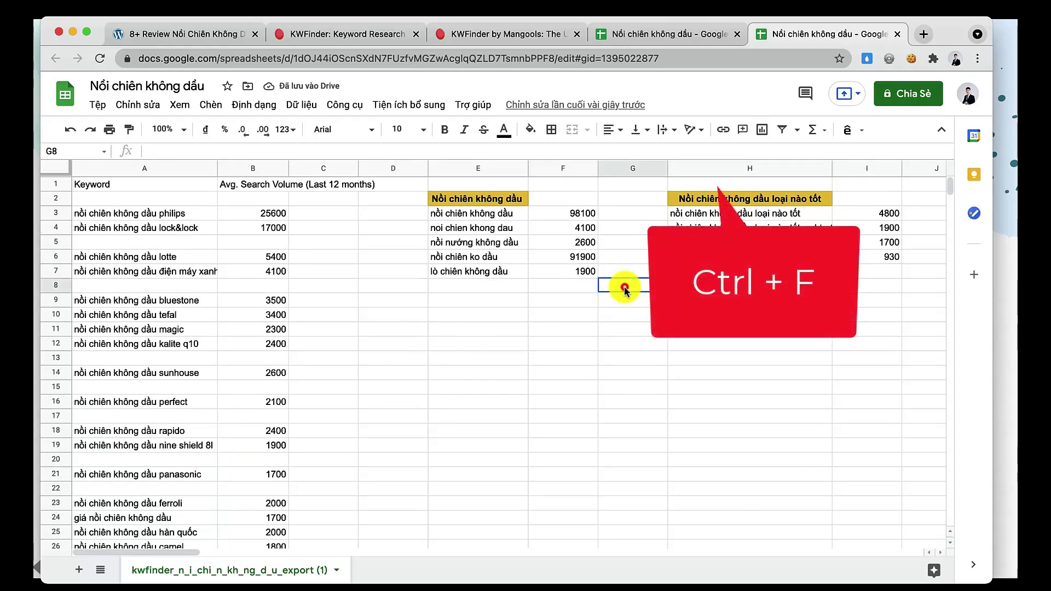
pyautogui.hotkey('ctrl', 'f')
pyautogui.write('p')
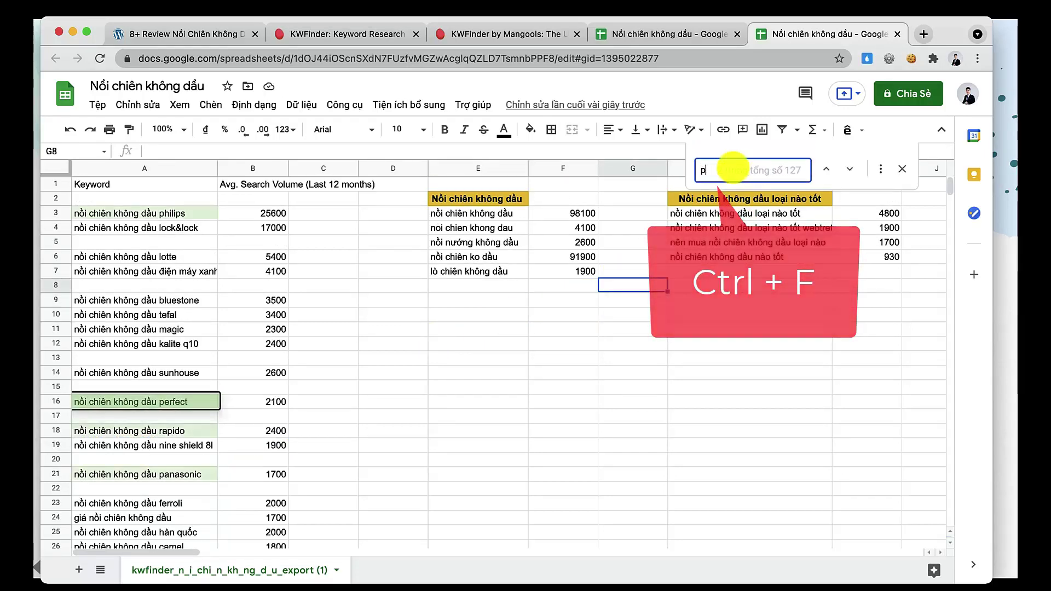
pyautogui.write('hili')
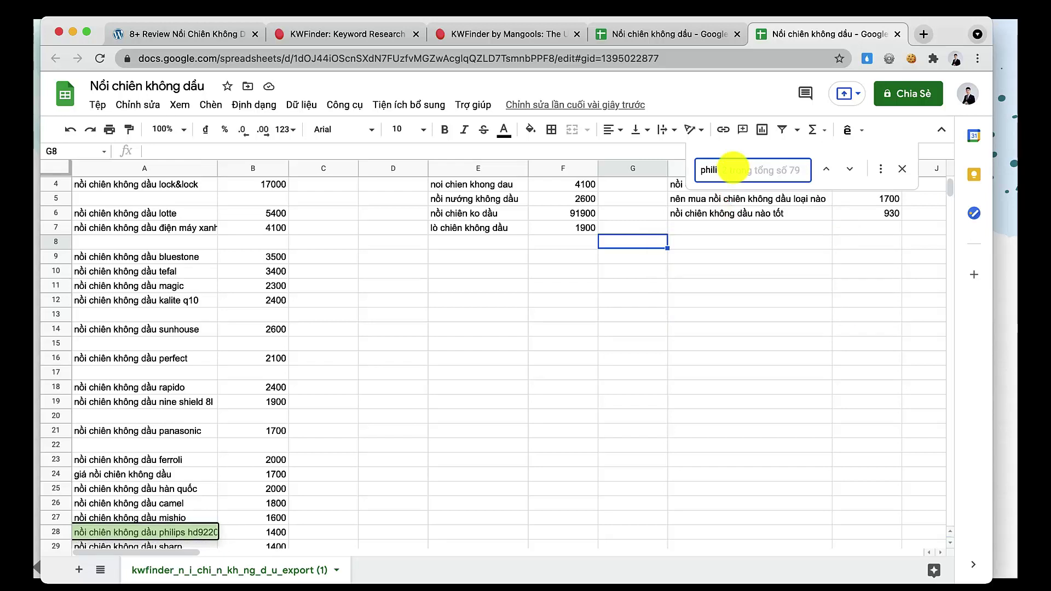
pyautogui.write('p')
pyautogui.scroll(-5, 137, 404)
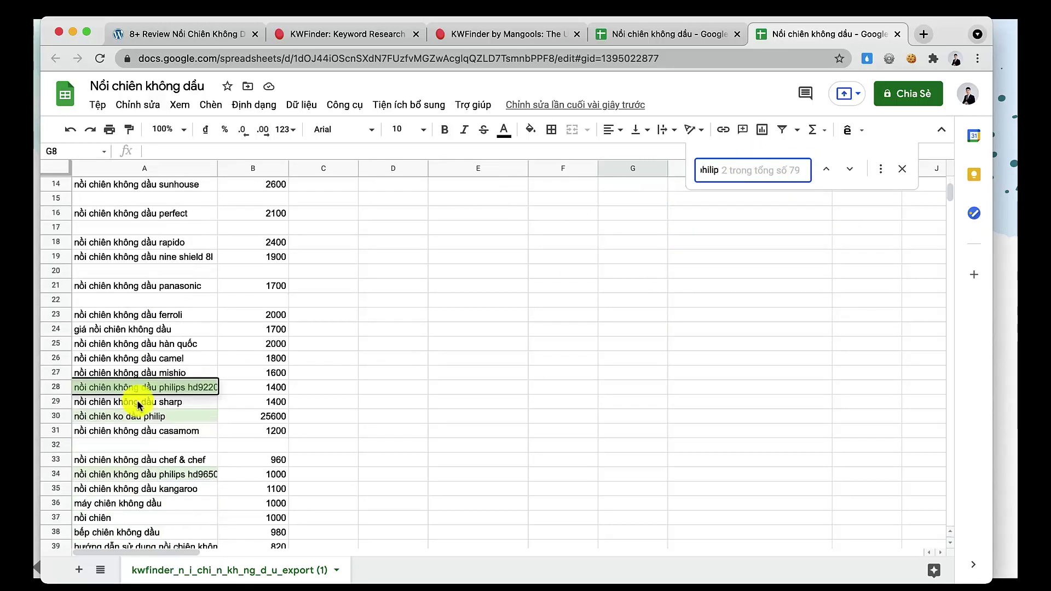
pyautogui.scroll(6, 139, 404)
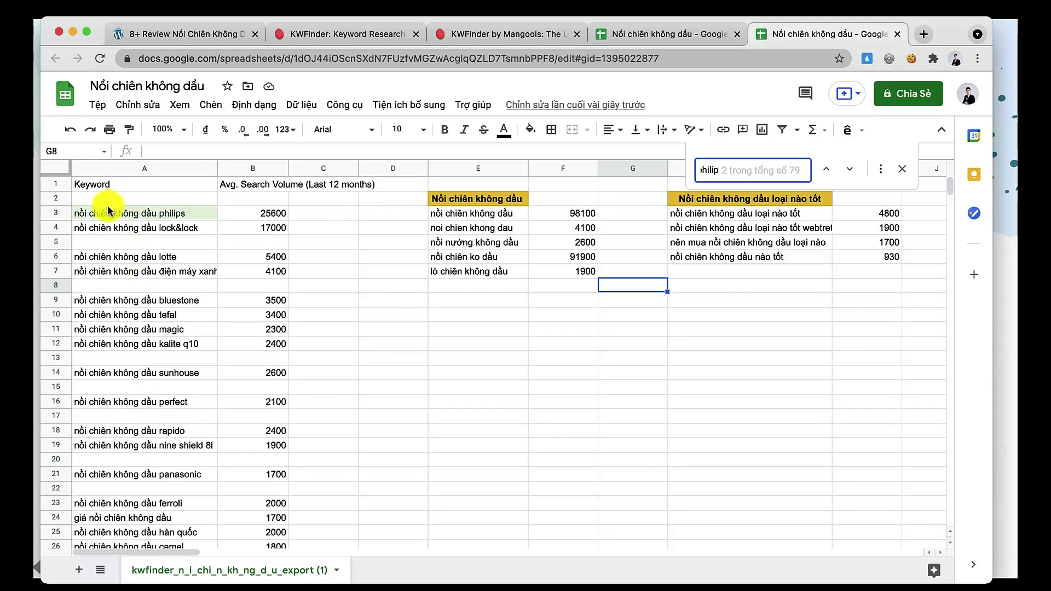
# Enter the heading "Nồi chiên không dầu philip" in E13 for a third keyword group.
pyautogui.click(455, 358)
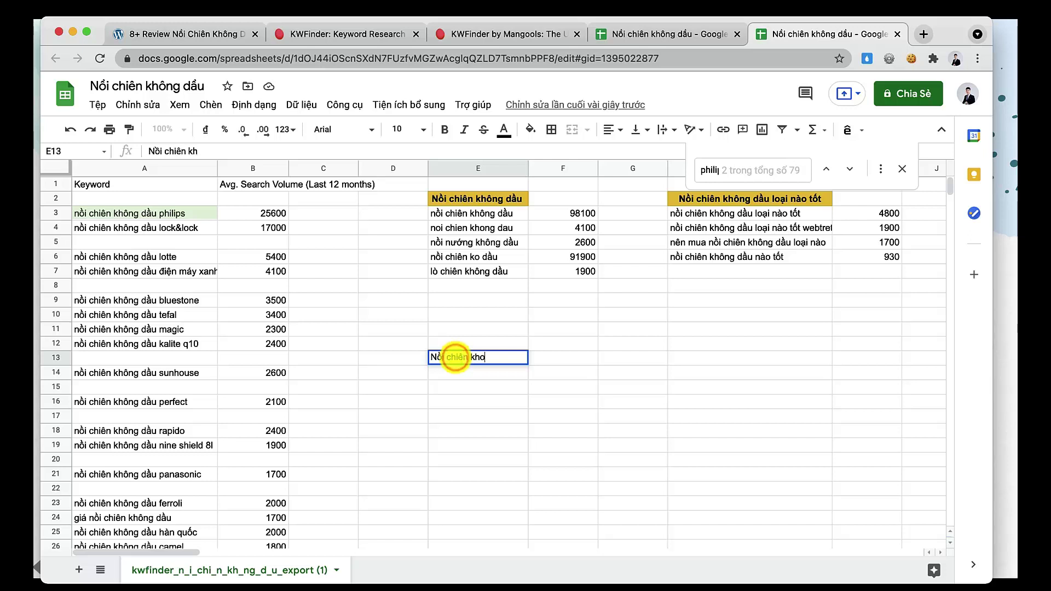
pyautogui.write('Nồi chiên không dầu philip')
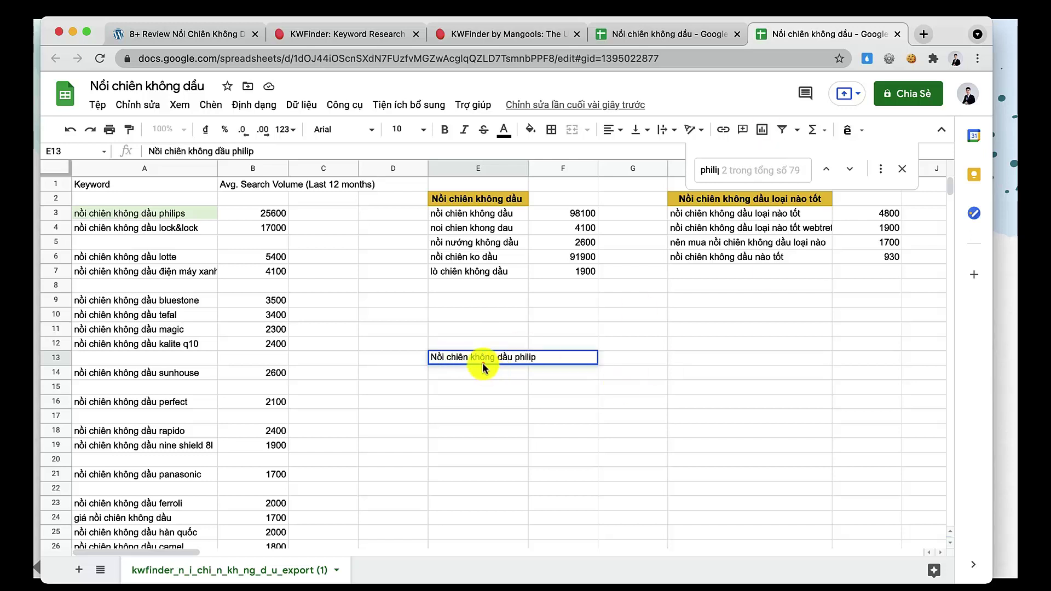
pyautogui.click(481, 368)
# Copy the formatting of the heading in E2 onto E13 and widen column E to fit the longer heading.
pyautogui.click(450, 195)
pyautogui.click(127, 132)
pyautogui.click(459, 360)
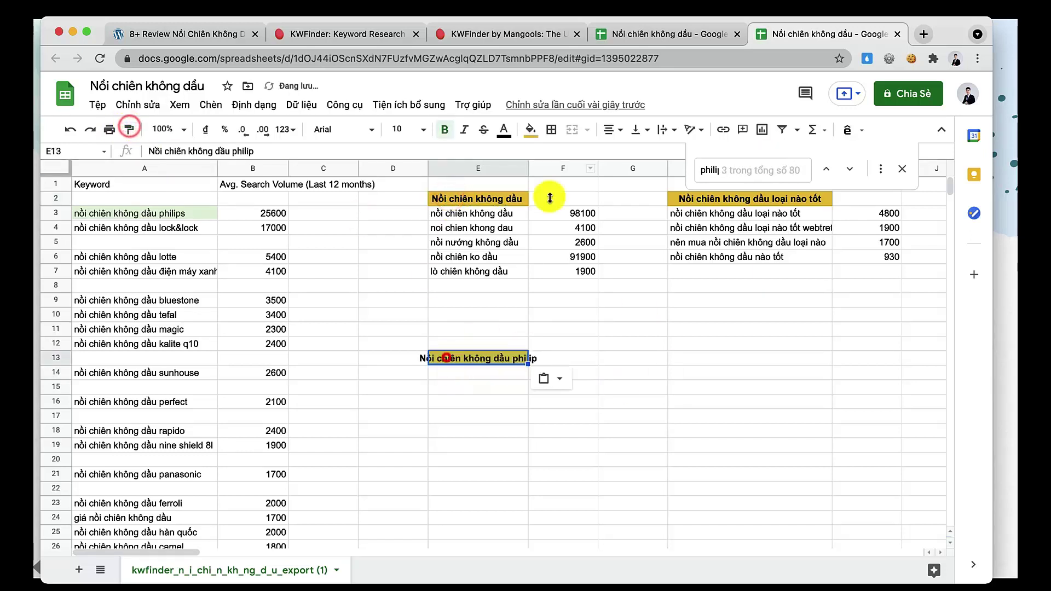
pyautogui.doubleClick(528, 168)
# Move the keyword "nồi chiên không dầu philips" and its search volume from A3:B3 to E14.
pyautogui.click(455, 375)
pyautogui.click(145, 213)
pyautogui.hotkey('shift', 'Right')
pyautogui.hotkey('ctrl', 'x')
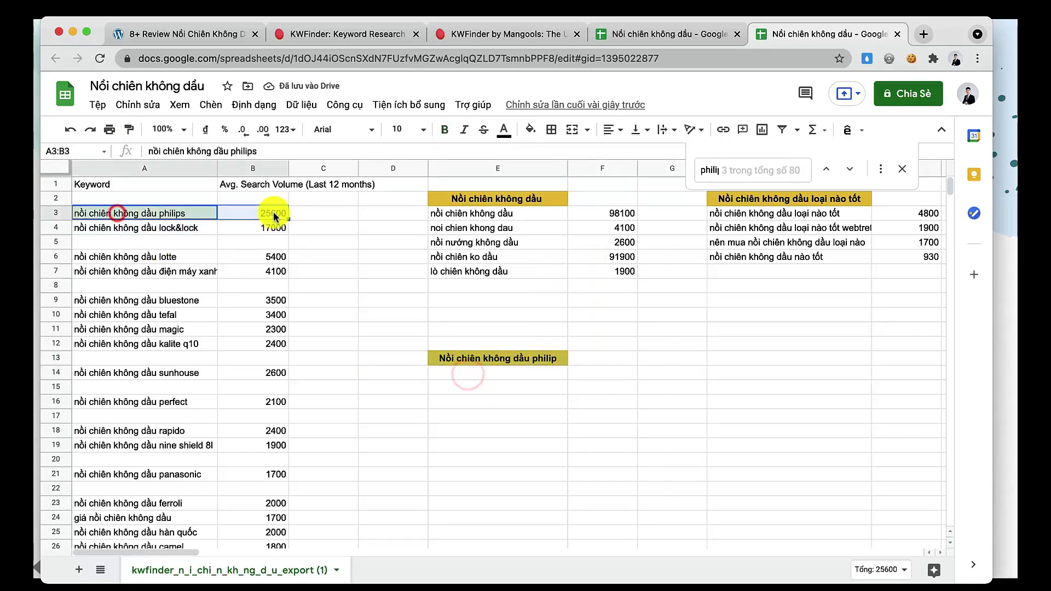
pyautogui.click(465, 375)
pyautogui.hotkey('ctrl', 'v')
# Move the keyword "nồi chiên không dầu philips hd9220" and its search volume from A28:B28 to E15.
pyautogui.scroll(-5, 164, 416)
pyautogui.click(251, 429)
pyautogui.hotkey('shift', 'Left')
pyautogui.hotkey('ctrl', 'x')
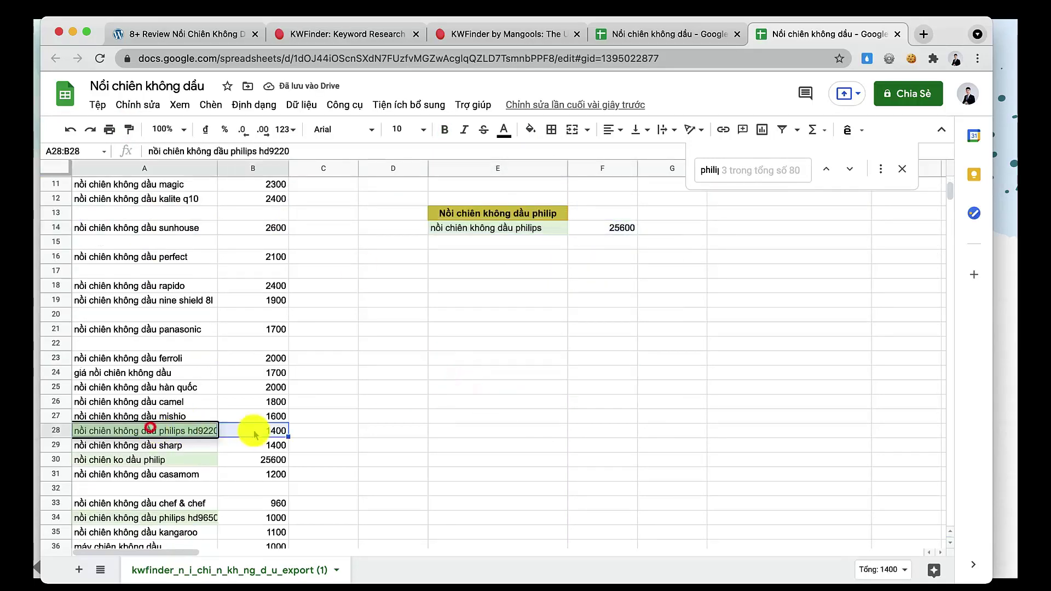
pyautogui.click(440, 242)
pyautogui.hotkey('ctrl', 'v')
# Move the keyword "nồi chiên ko dầu philip" and its search volume from A30:B30 to E16.
pyautogui.click(251, 460)
pyautogui.hotkey('shift', 'Left')
pyautogui.hotkey('ctrl', 'x')
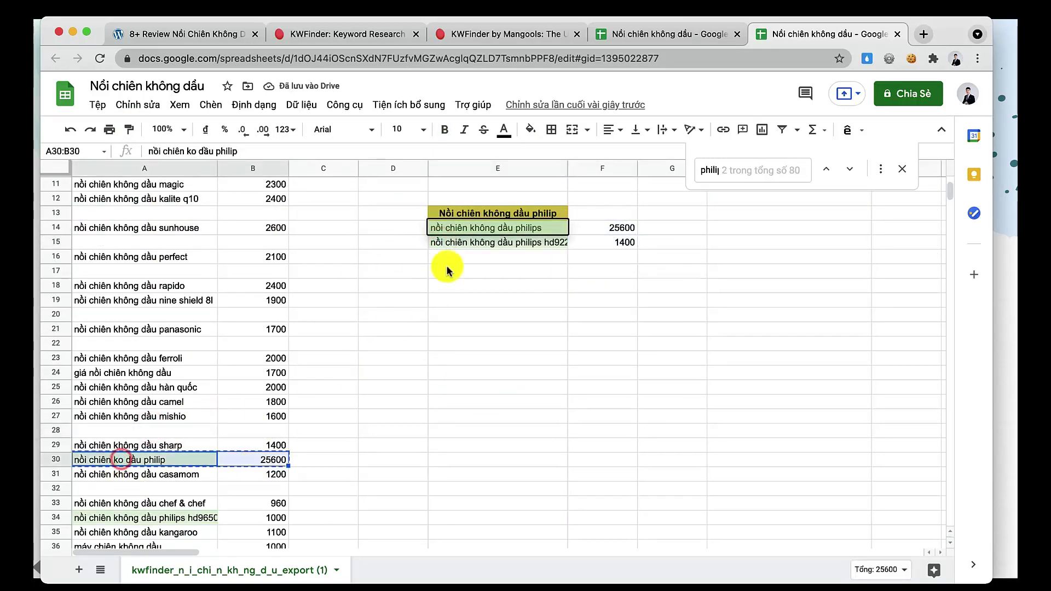
pyautogui.click(449, 257)
pyautogui.hotkey('ctrl', 'v')
pyautogui.scroll(1, 502, 276)
pyautogui.scroll(4, 501, 271)
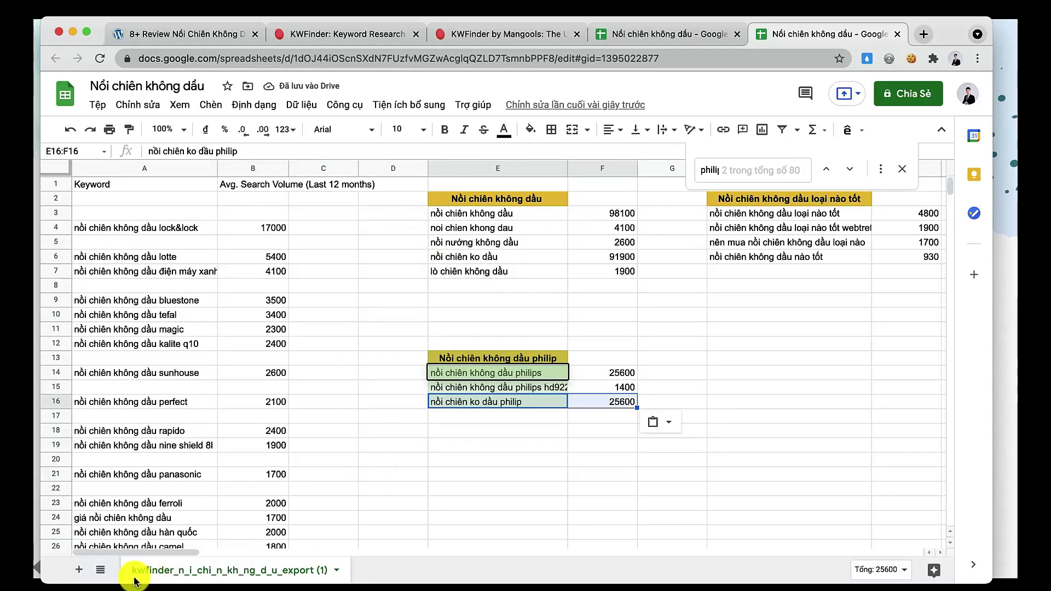
# Add a new blank sheet to the spreadsheet.
pyautogui.click(80, 570)
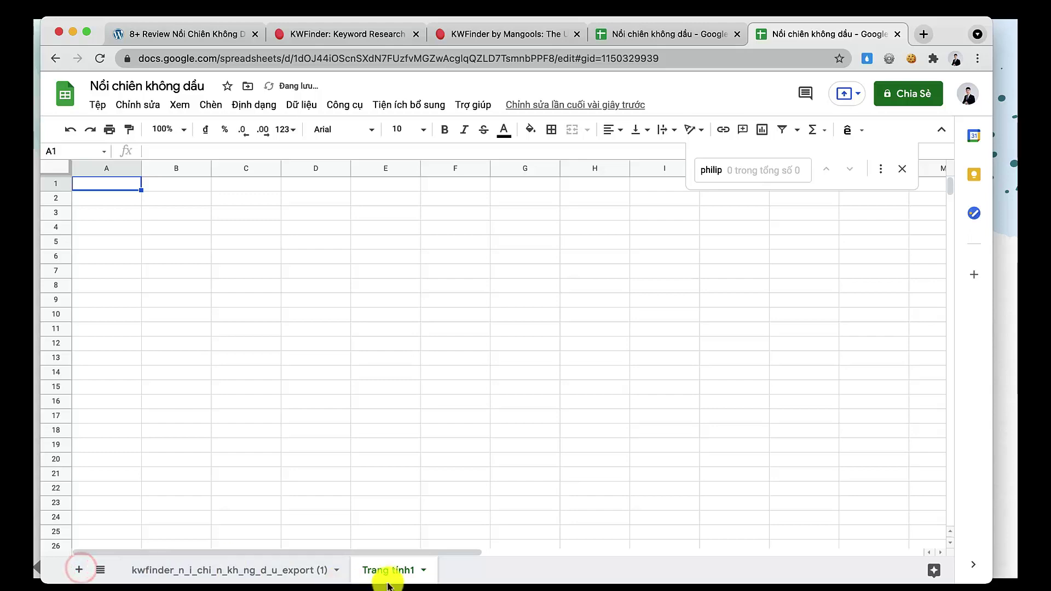
# Rename the new blank sheet as "Phân loại từ khoá".
pyautogui.rightClick(385, 570)
pyautogui.click(392, 395)
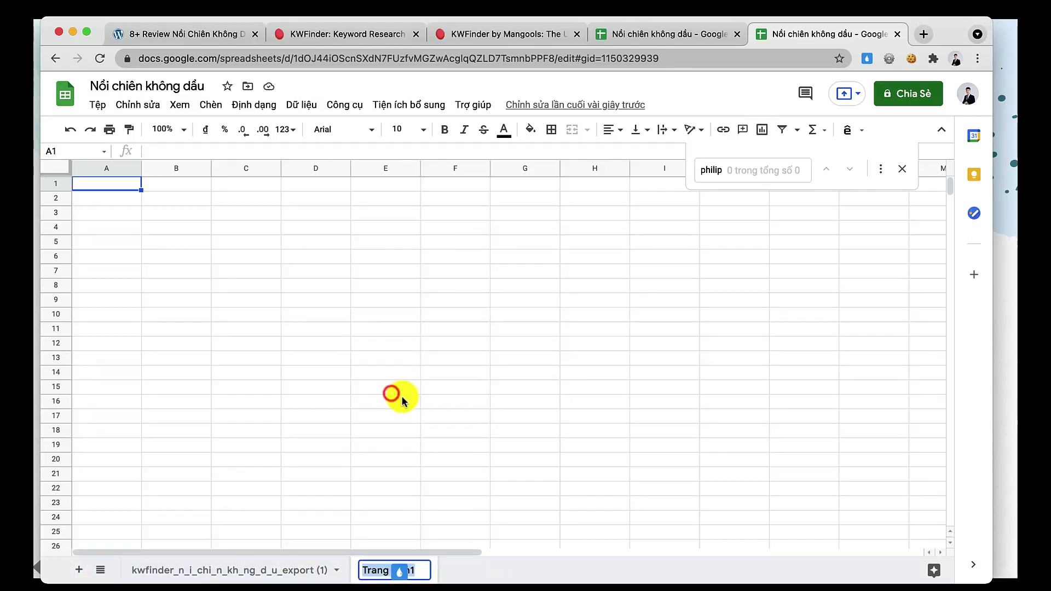
pyautogui.write('Phân loại tu')
pyautogui.press('Return')
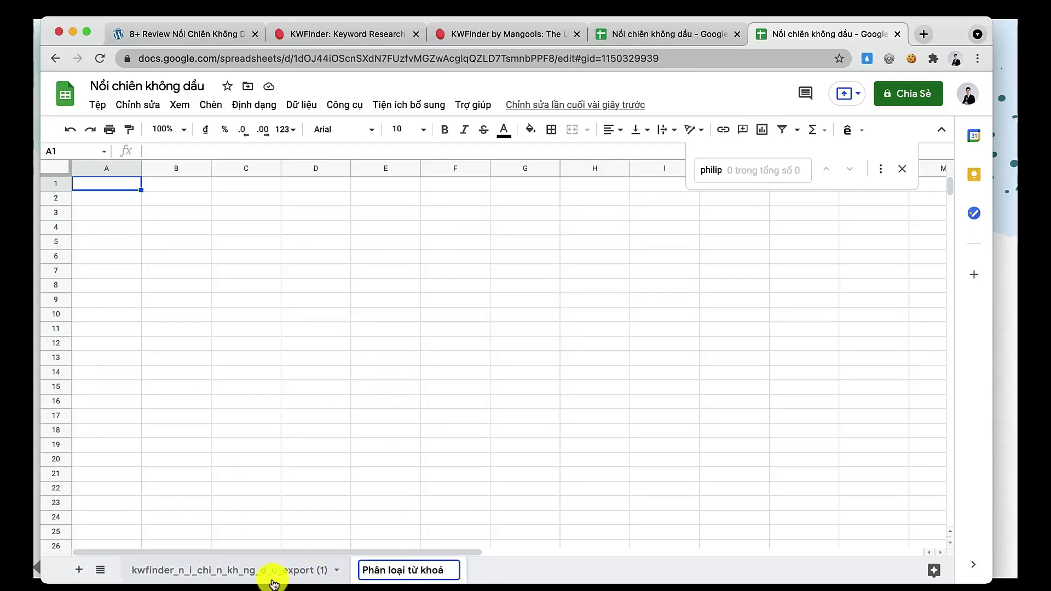
# Rename the exported KWFinder keyword sheet as "Nồi chiên không dầu".
pyautogui.click(251, 567)
pyautogui.rightClick(246, 570)
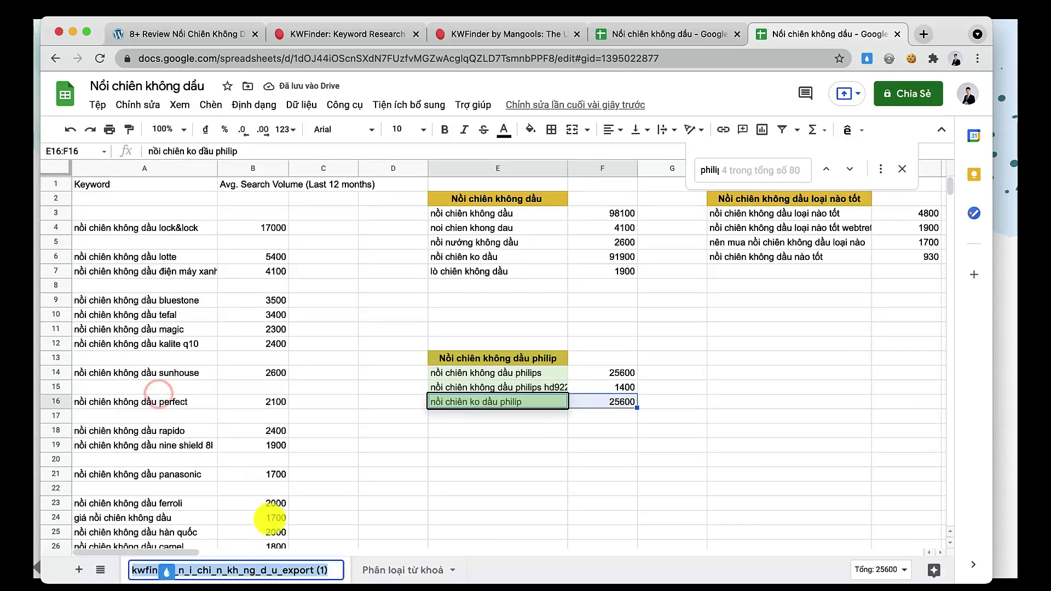
pyautogui.write('Nồi chien không dầu')
pyautogui.press('Return')
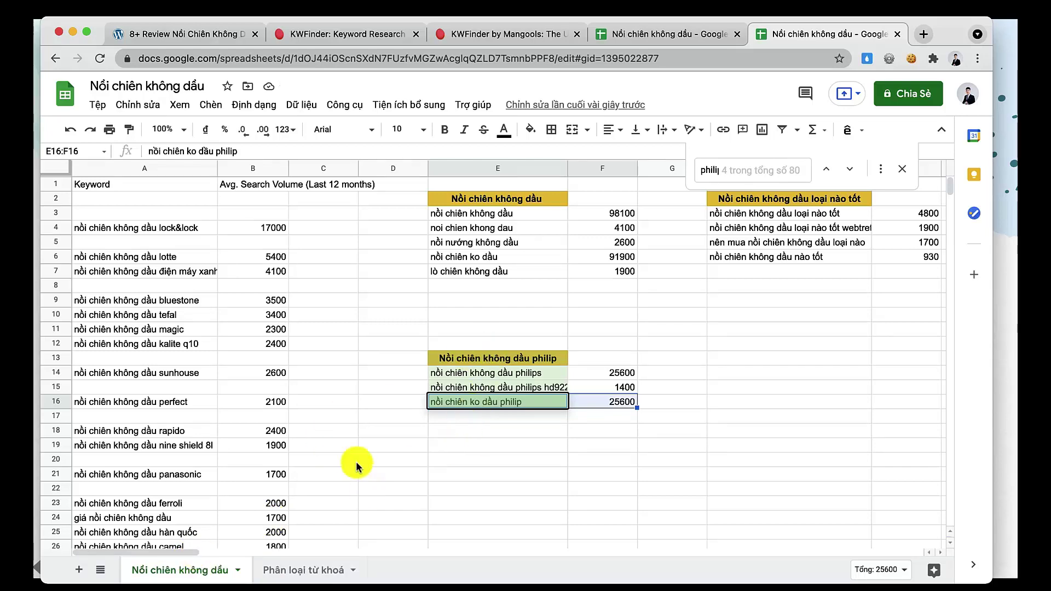
# Move the "Nồi chiên không dầu philip" group from E13:F16 to A2 of the "Phân loại từ khoá" sheet and widen column A to fit.
pyautogui.scroll(-10, 334, 373)
pyautogui.scroll(10, 334, 373)
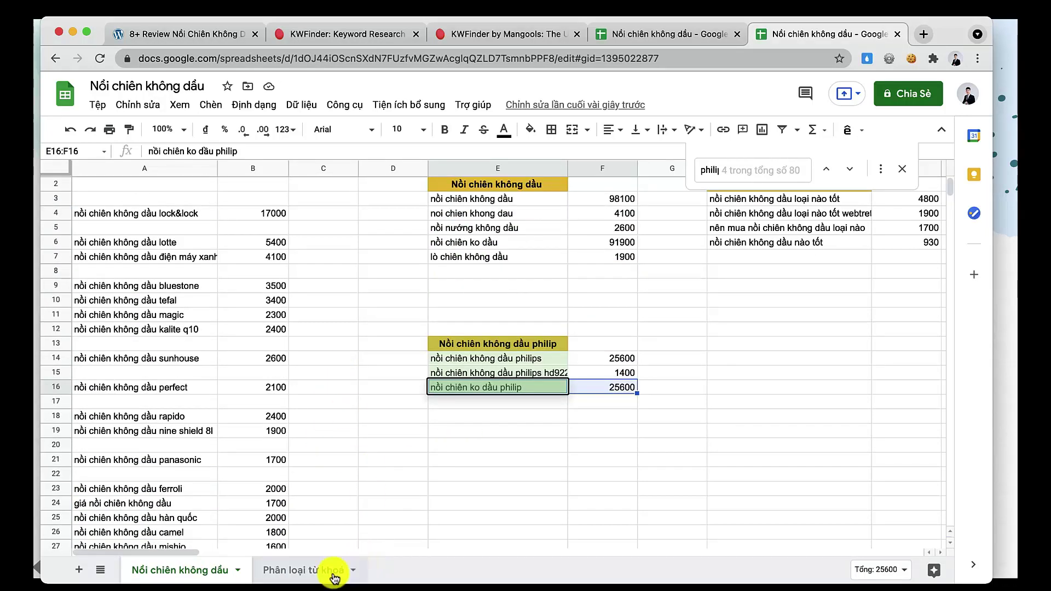
pyautogui.moveTo(448, 343); pyautogui.dragTo(600, 390)
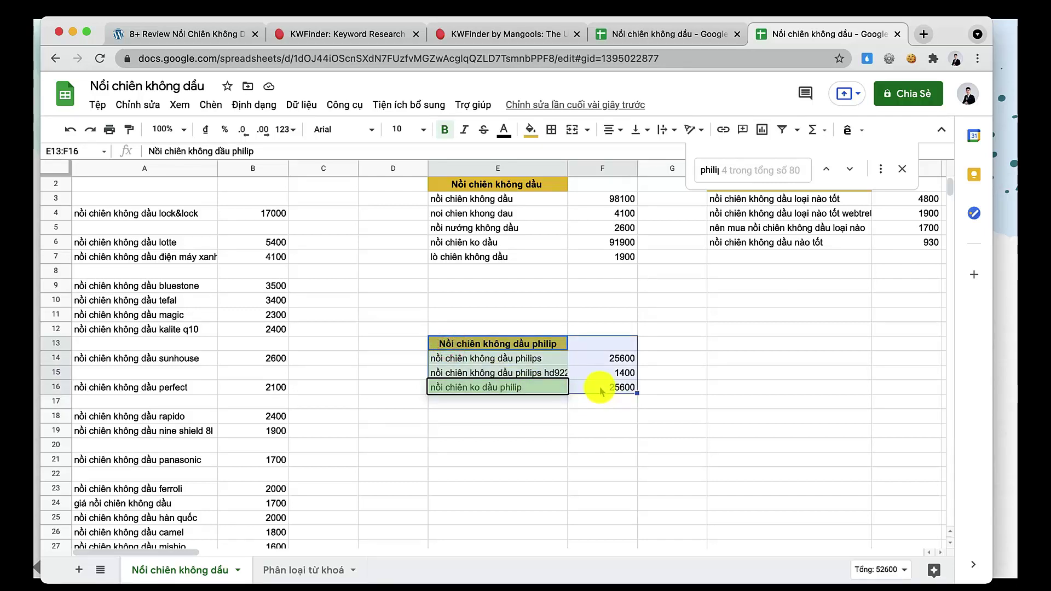
pyautogui.hotkey('ctrl', 'c')
pyautogui.click(281, 570)
pyautogui.click(130, 201)
pyautogui.hotkey('ctrl', 'v')
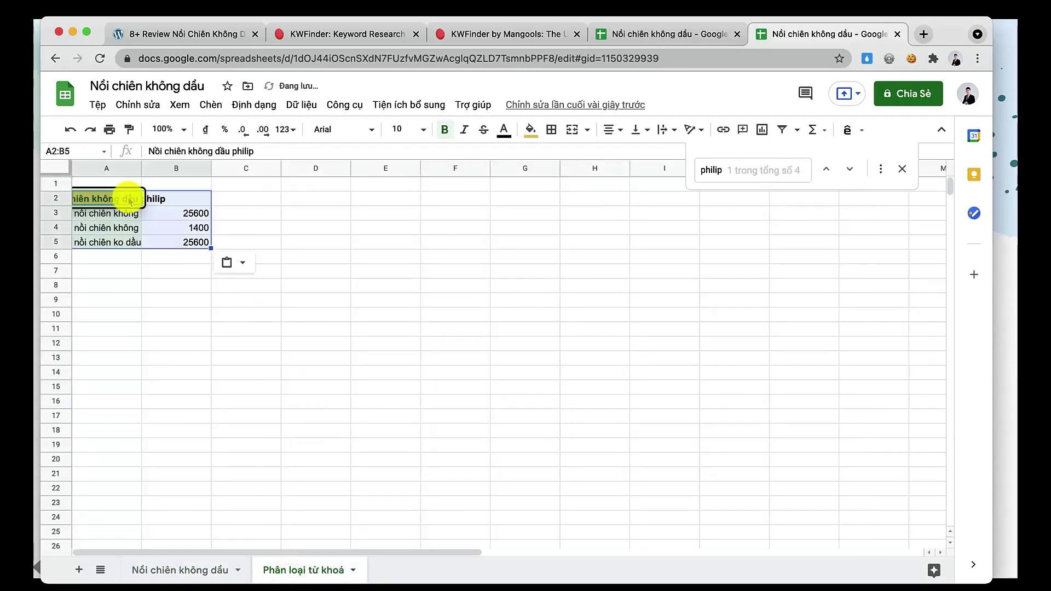
# Move the keyword "nồi chiên không dầu philips hd9650" and its search volume from A34:B34 to A6 of the "Phân loại từ khoá" sheet.
pyautogui.click(120, 256)
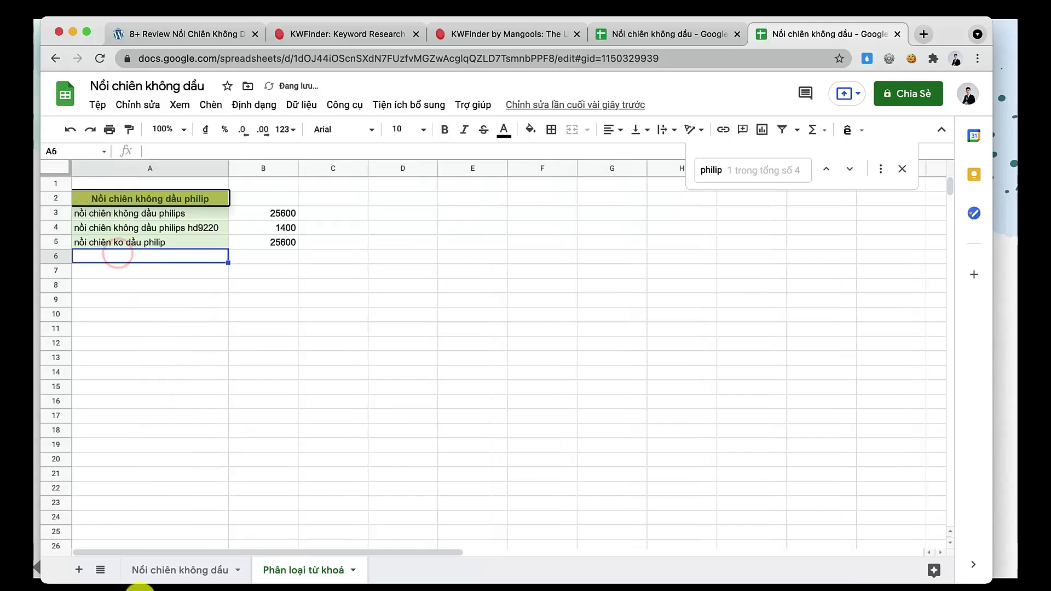
pyautogui.click(147, 569)
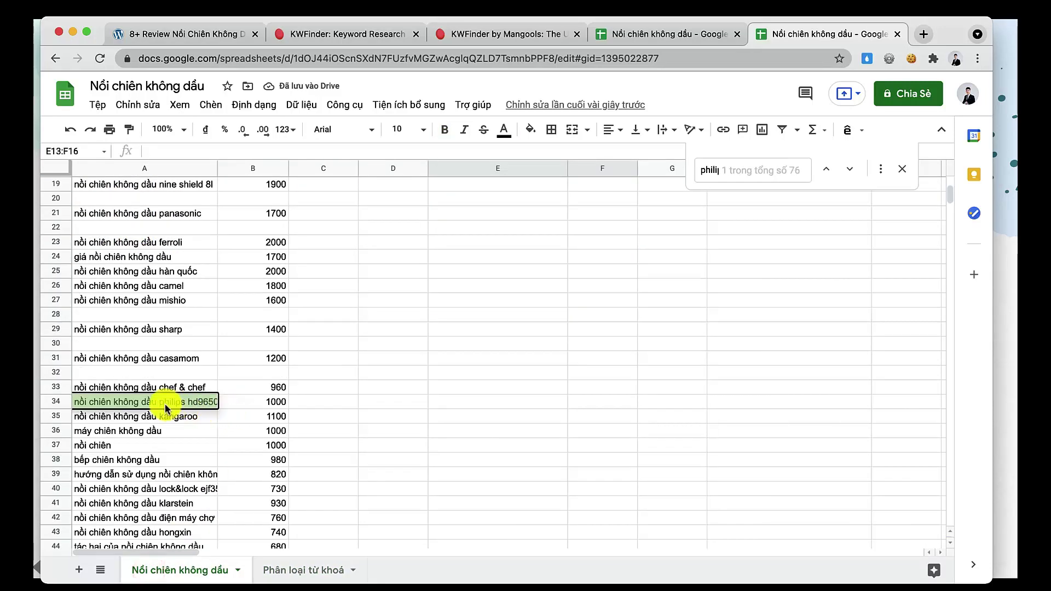
pyautogui.moveTo(162, 403); pyautogui.dragTo(244, 406)
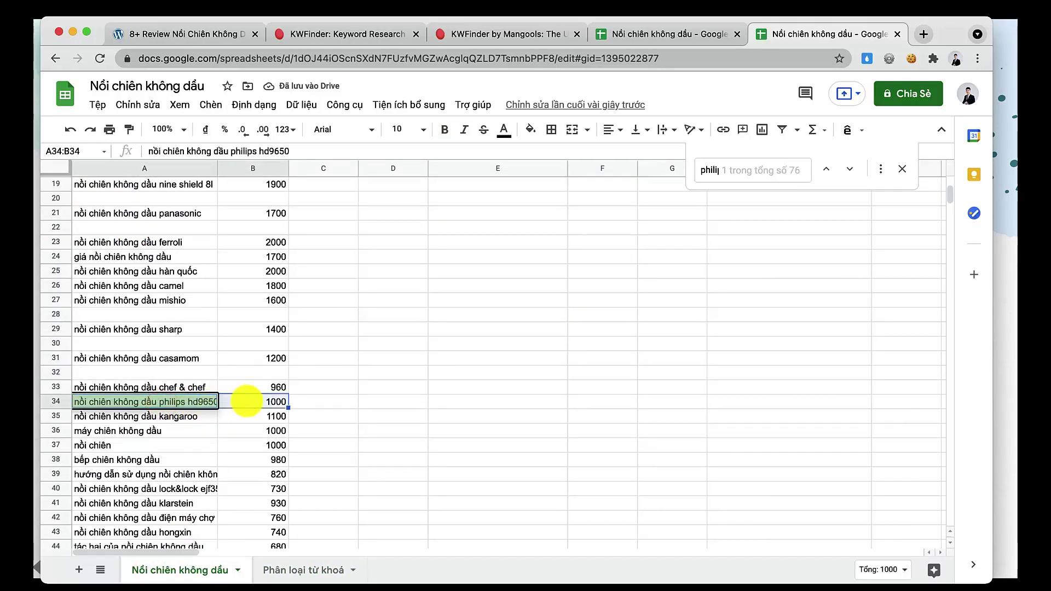
pyautogui.click(279, 569)
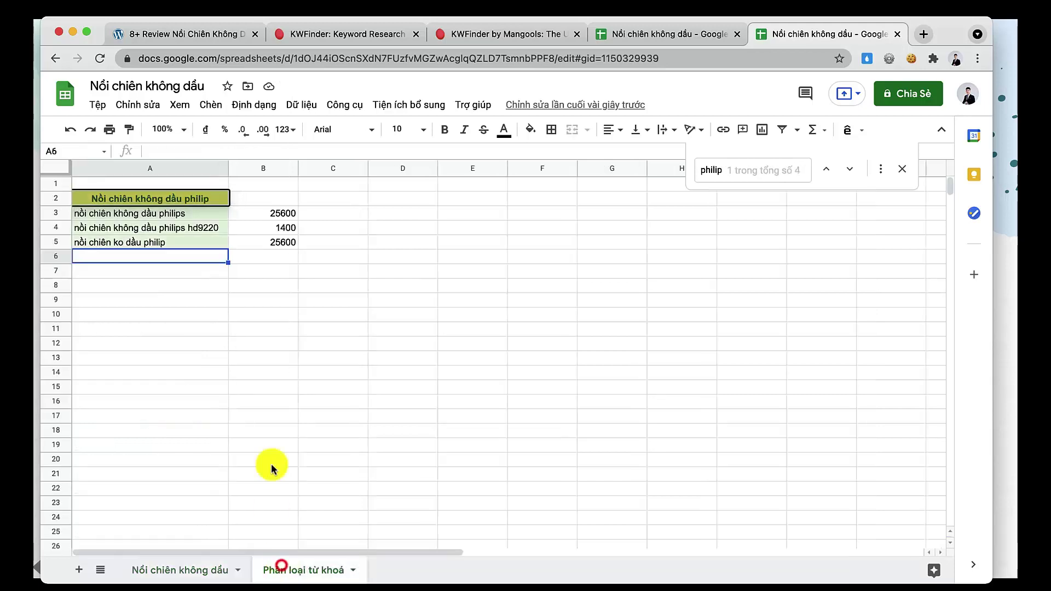
pyautogui.write('nồi chiên không dầu philips hd9220\t1000')
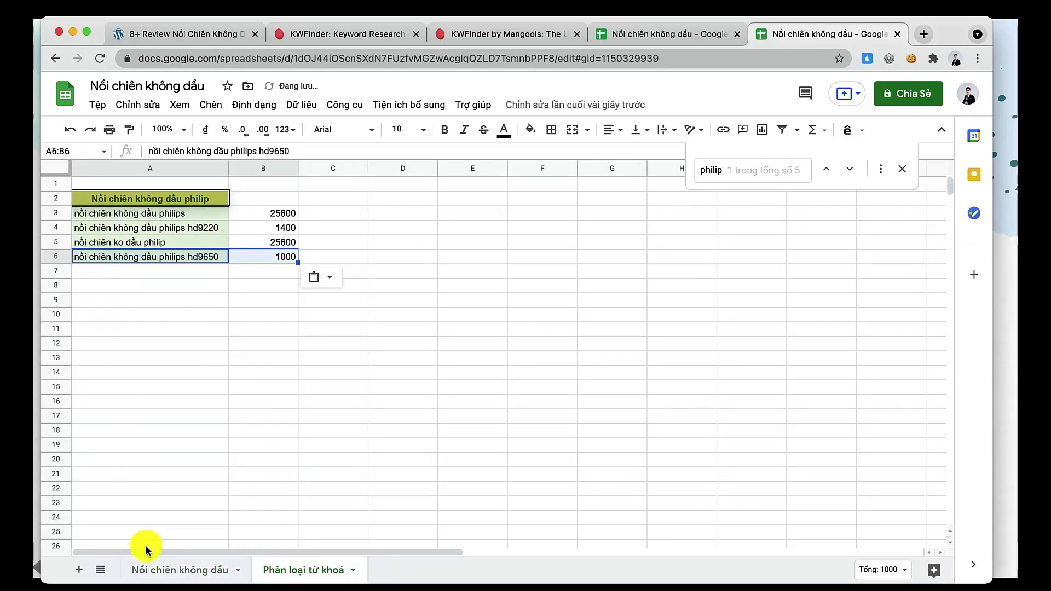
# Move the keywords "philips hd9643" and "philips 5 lít" with their search volumes from A59:B60 to A7 of "Phân loại từ khoá".
pyautogui.click(162, 570)
pyautogui.scroll(-10, 241, 401)
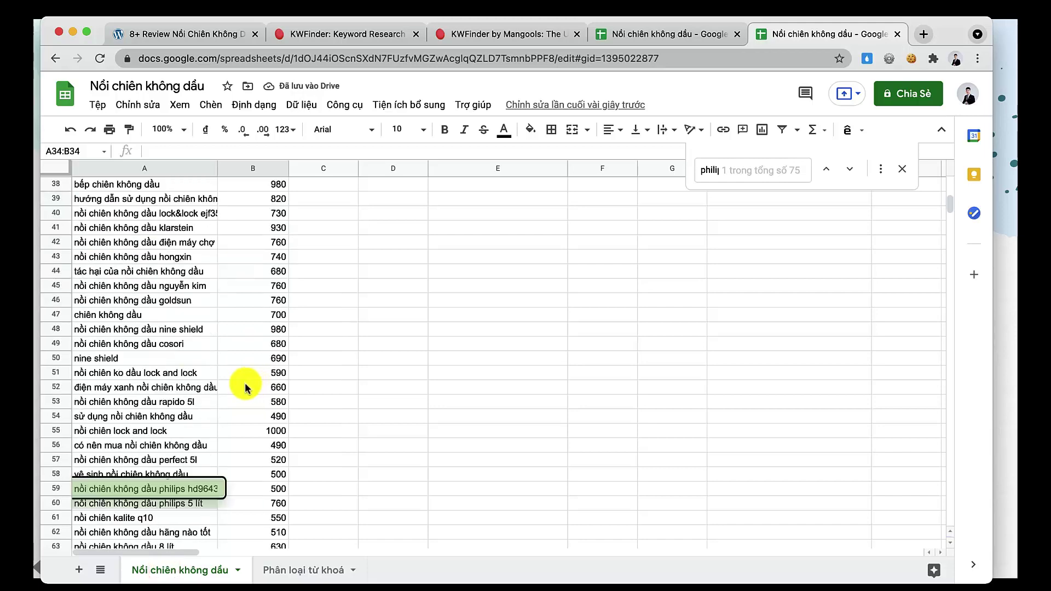
pyautogui.moveTo(130, 334); pyautogui.dragTo(250, 337)
pyautogui.hotkey('ctrl', 'c')
pyautogui.click(286, 568)
pyautogui.click(141, 268)
# Move the keyword "nồi chiên philip" and its search volume from A64:B64 to A9 of "Phân loại từ khoá", and return to the source sheet.
pyautogui.click(152, 569)
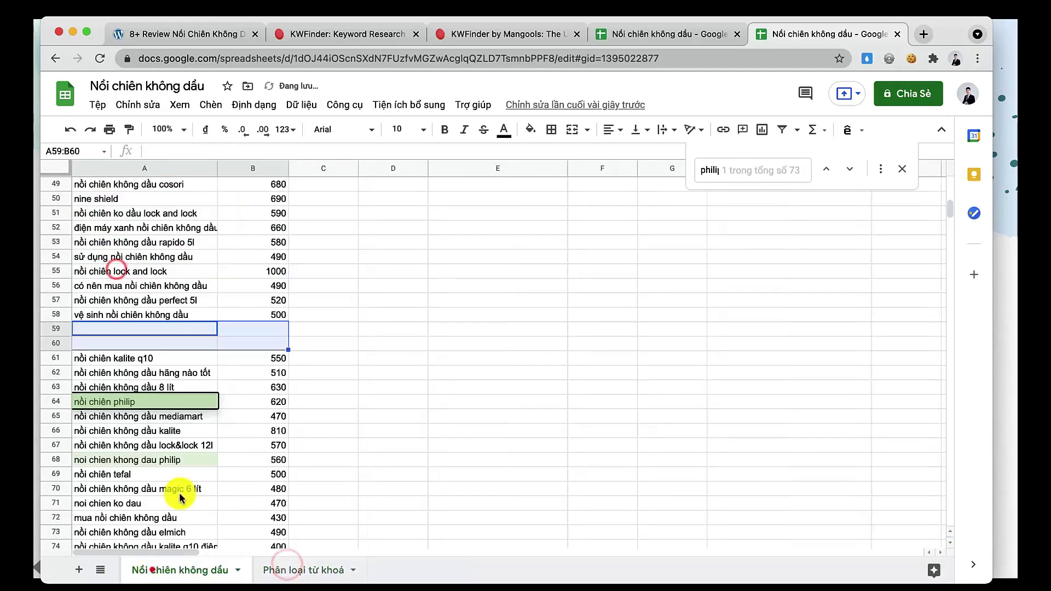
pyautogui.moveTo(145, 345); pyautogui.dragTo(258, 351)
pyautogui.click(290, 570)
pyautogui.click(133, 300)
pyautogui.hotkey('ctrl', 'v')
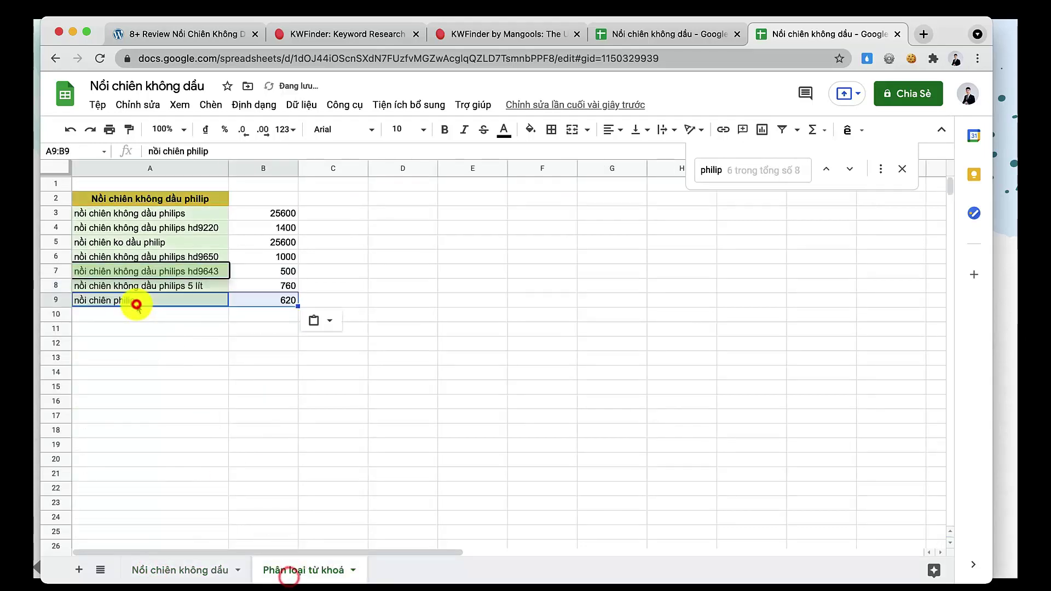
pyautogui.click(199, 579)
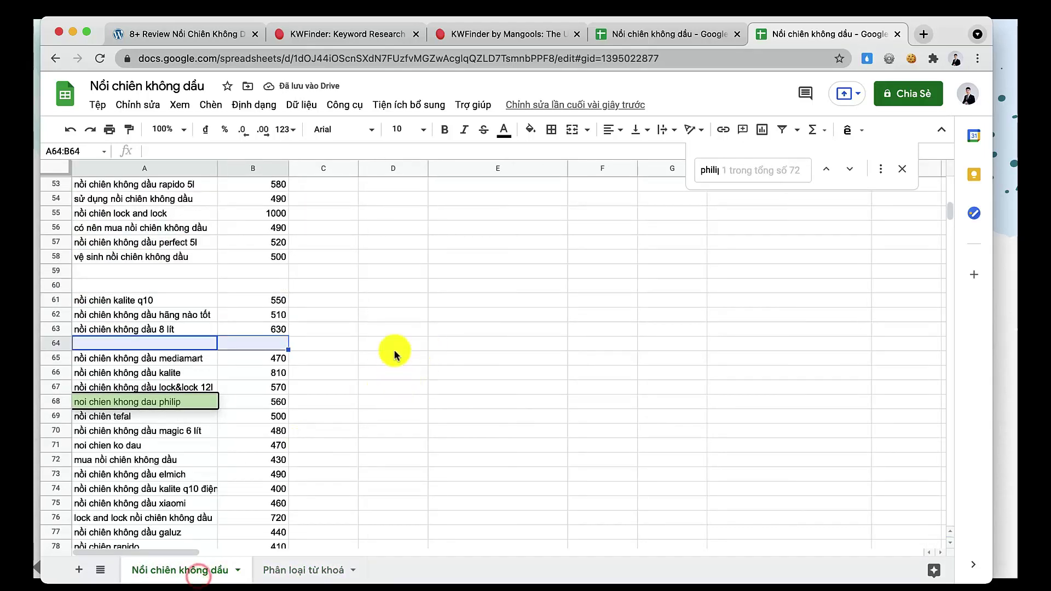
# Switch to the already sorted spreadsheet and look through its "Từ khoá" and "Nồi chiên không dầu" sheets.
pyautogui.click(655, 34)
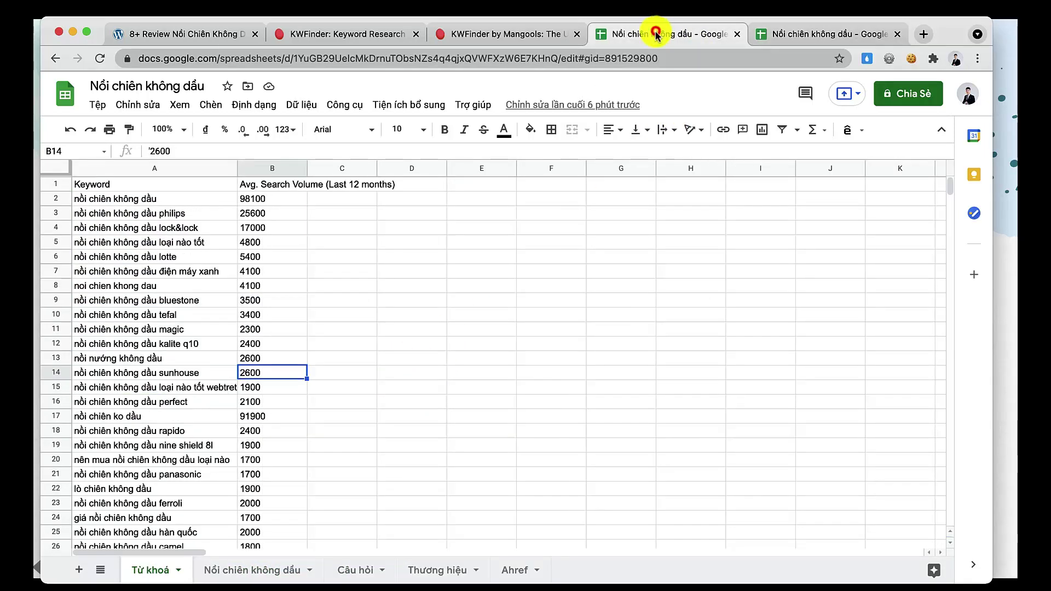
pyautogui.scroll(-7, 213, 400)
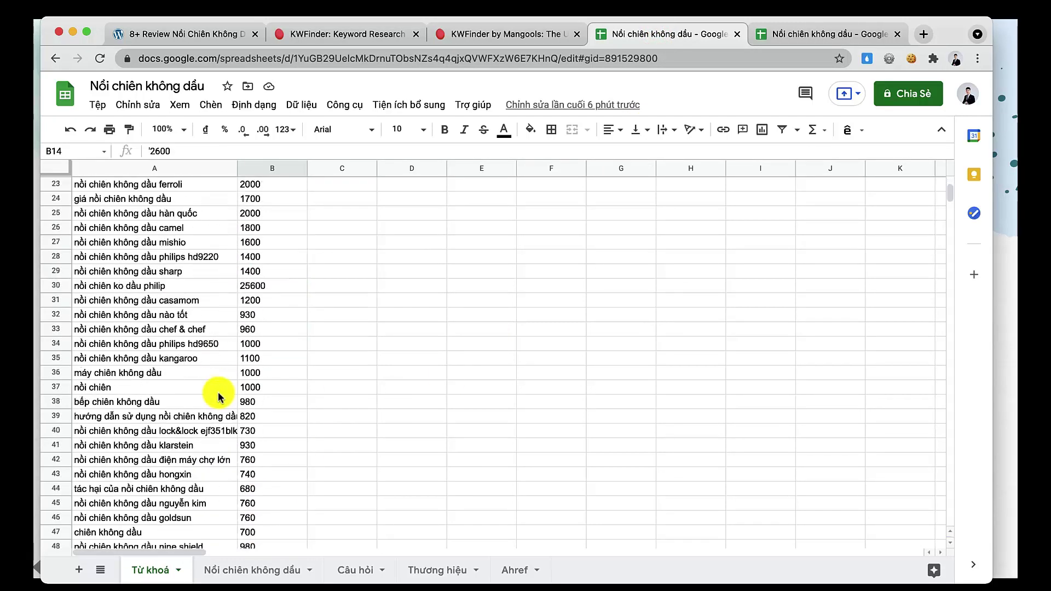
pyautogui.scroll(7, 219, 405)
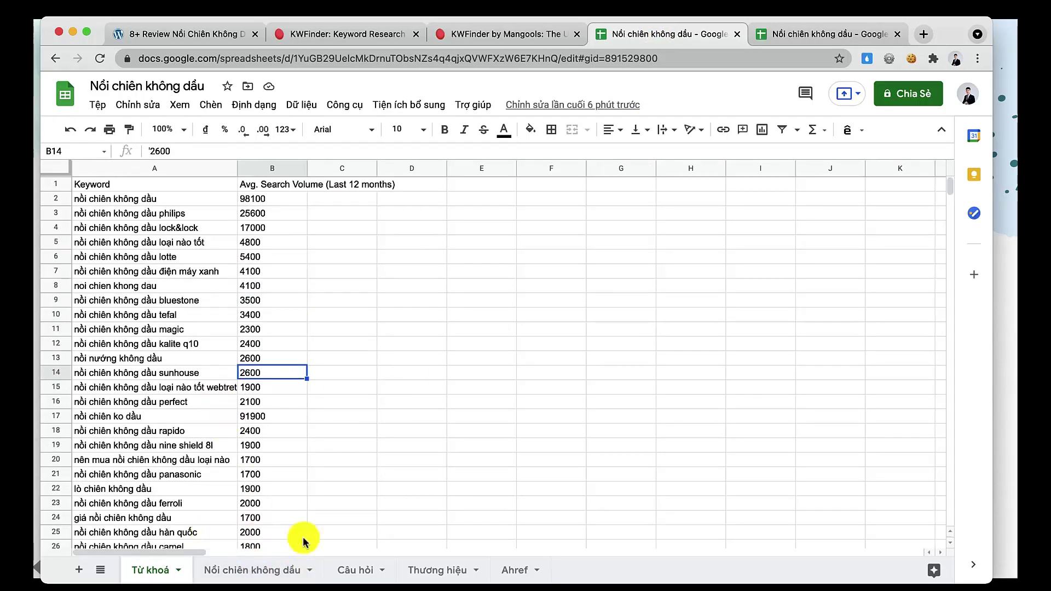
pyautogui.click(267, 576)
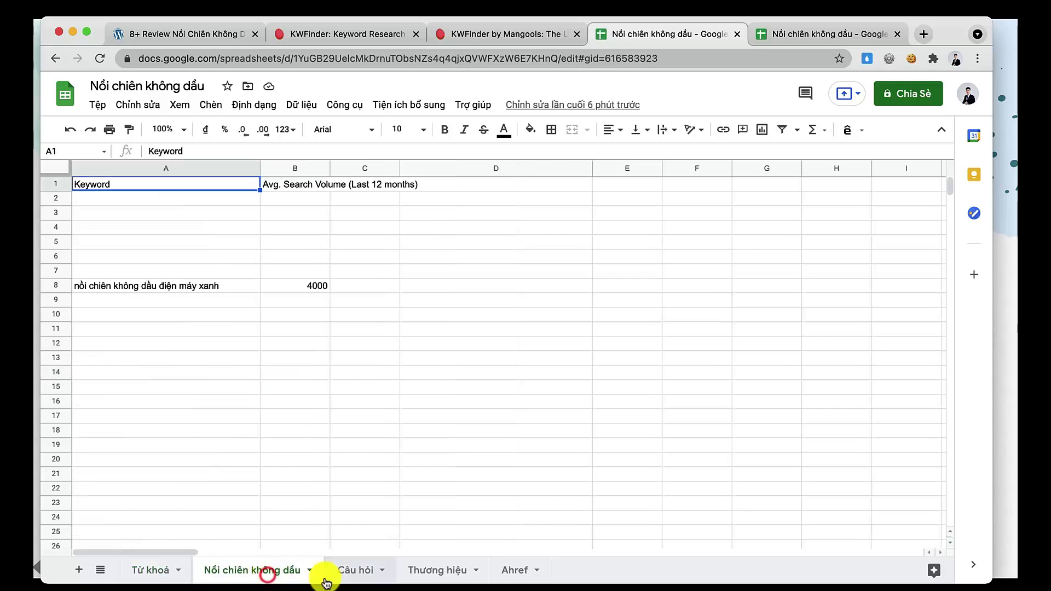
pyautogui.scroll(-15, 204, 326)
pyautogui.scroll(-14, 204, 329)
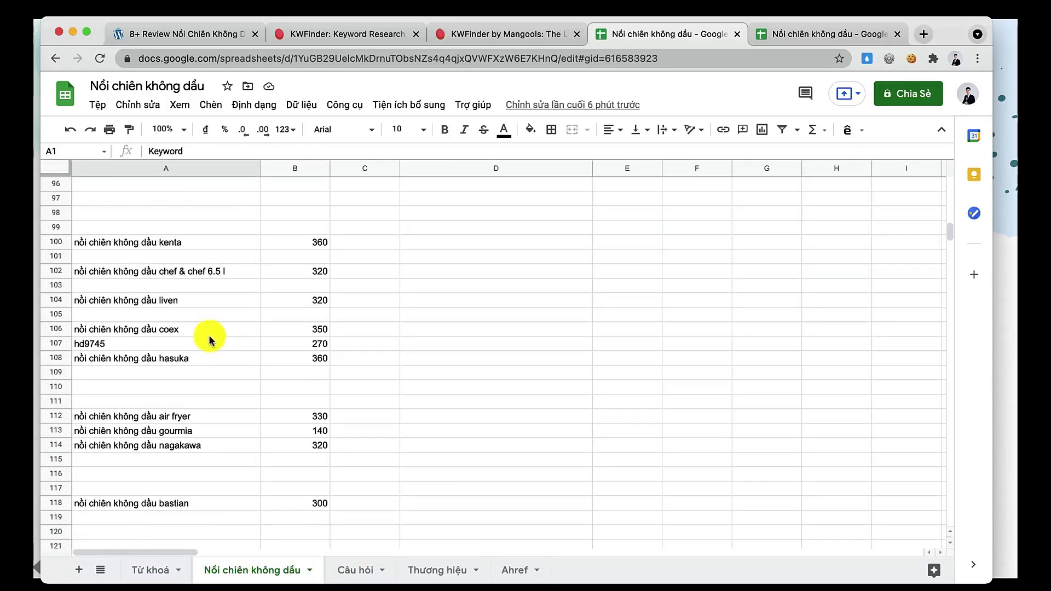
# Examine the keywords and search volumes grouped under "Nồi chiên không dầu loại nào tốt" in the "Câu hỏi" sheet.
pyautogui.click(347, 571)
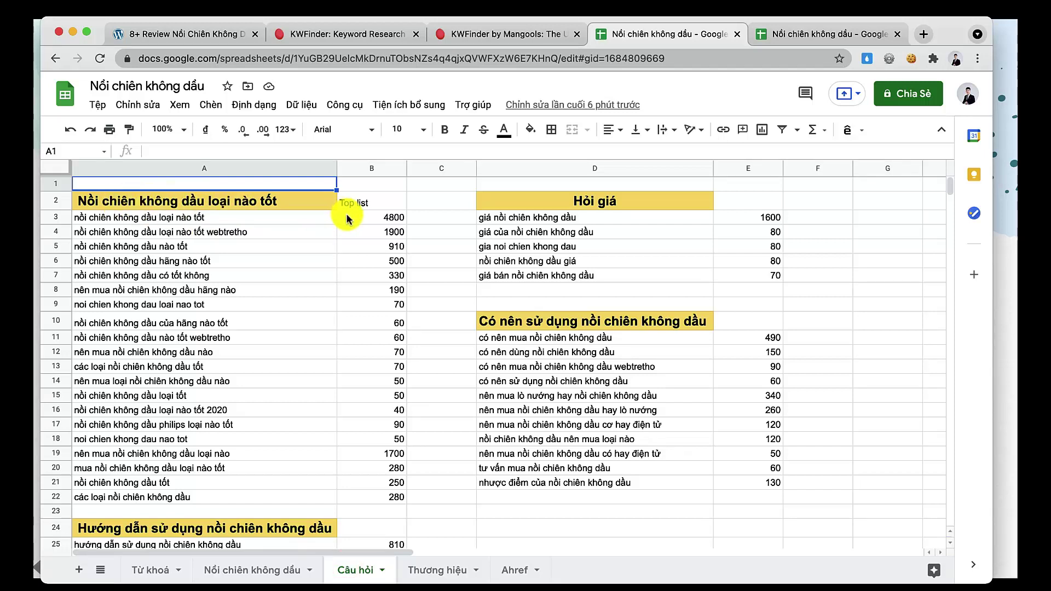
pyautogui.click(97, 218)
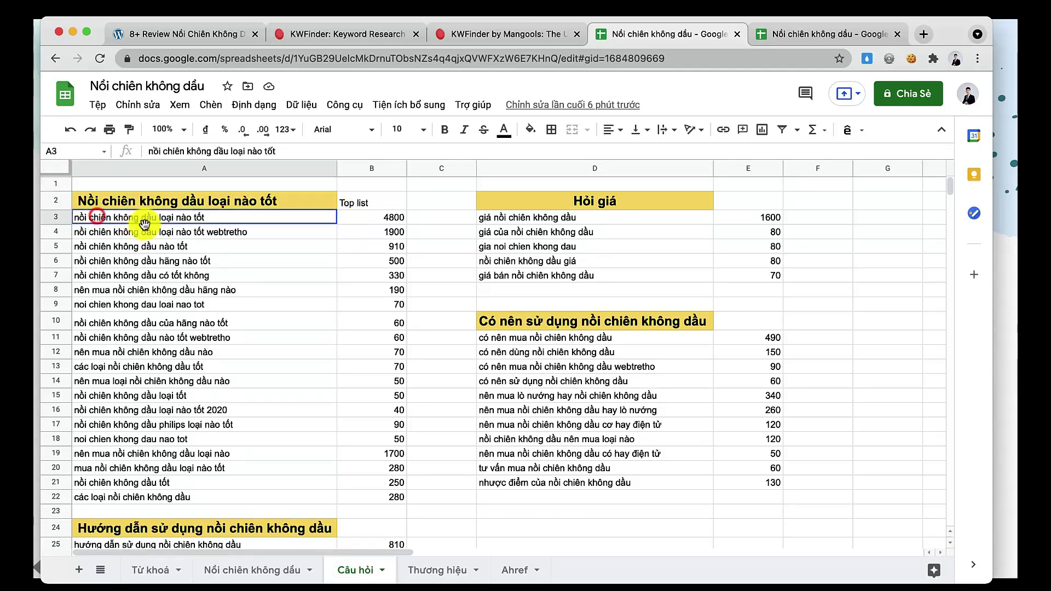
pyautogui.click(153, 231)
pyautogui.click(188, 255)
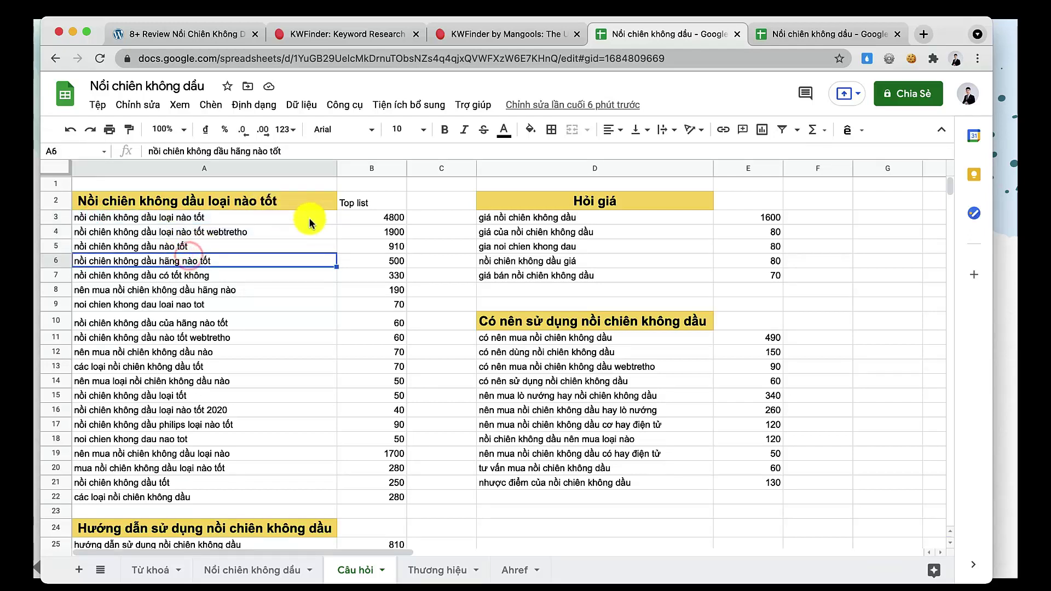
pyautogui.click(375, 217)
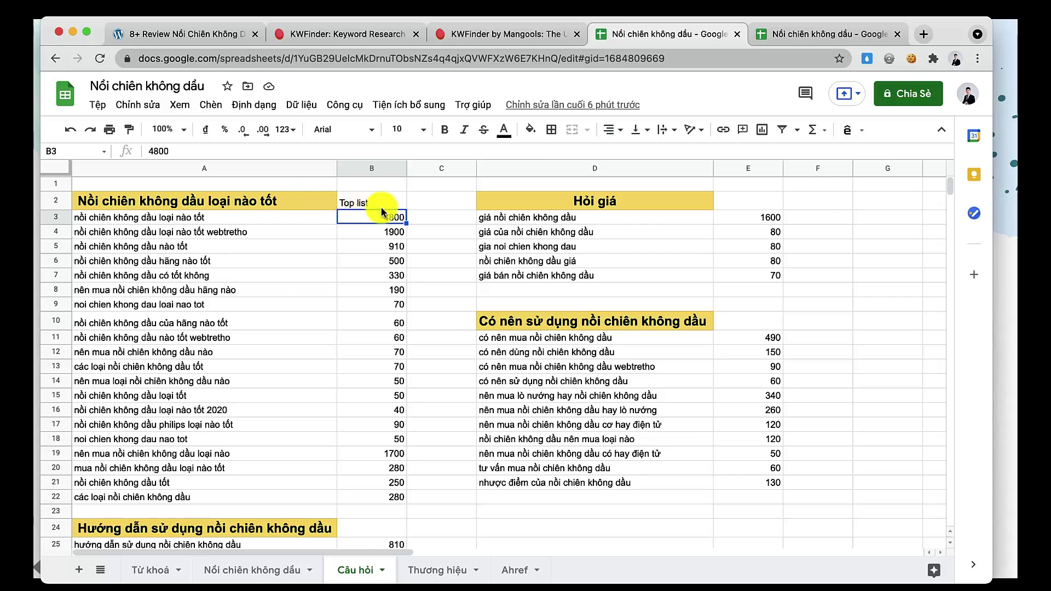
# Open the published "8+ Review Nồi Chiên Không Dầu" article on TrustReview and highlight the keyword in its title.
pyautogui.click(213, 30)
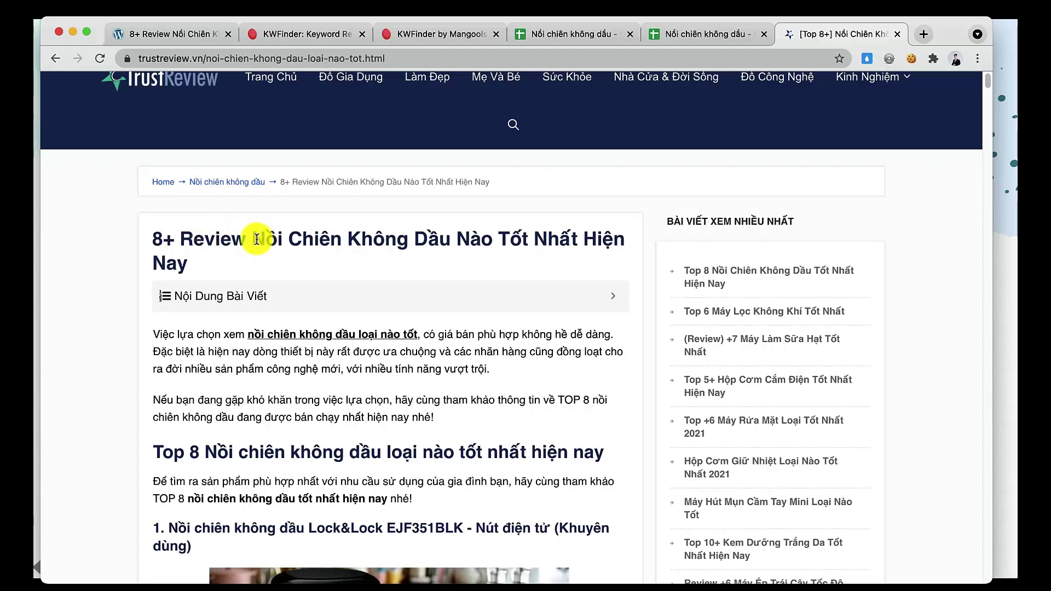
pyautogui.moveTo(255, 239); pyautogui.dragTo(197, 271)
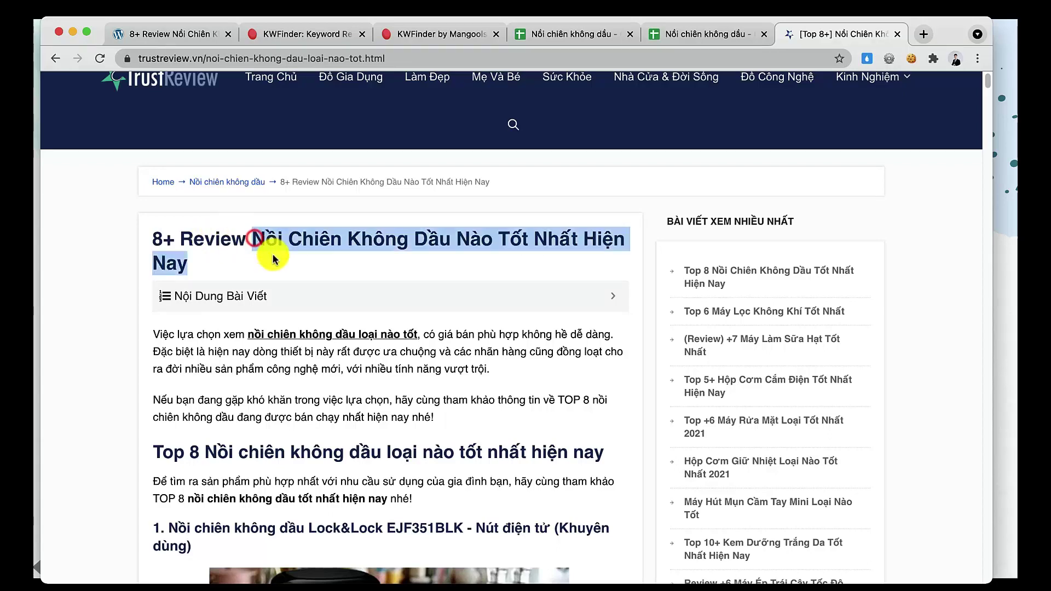
pyautogui.click(220, 267)
# Close the partly sorted keyword spreadsheet and return to the "Câu hỏi" sheet of the sorted one.
pyautogui.click(694, 34)
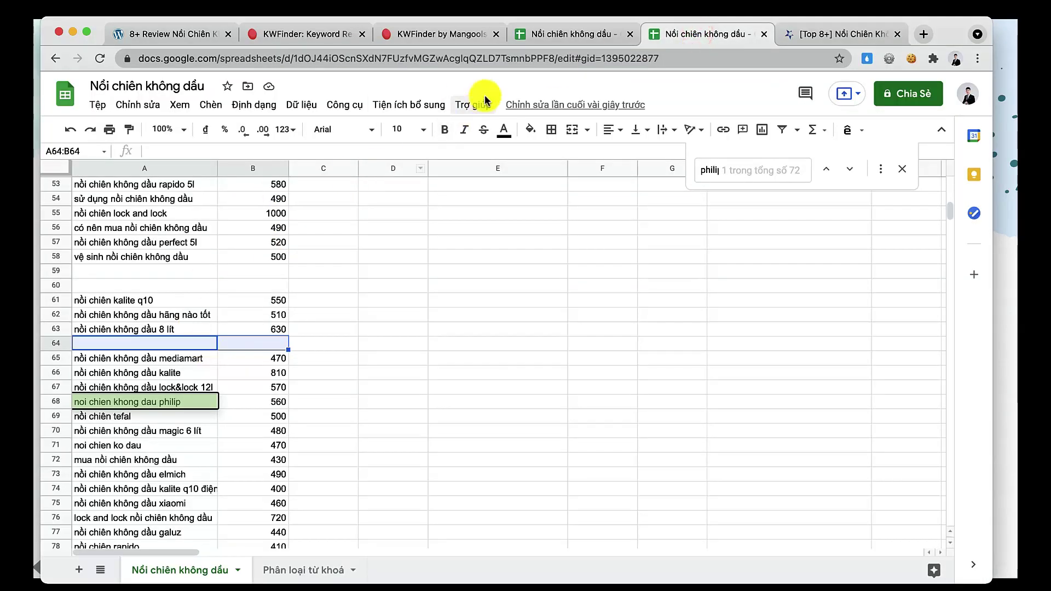
pyautogui.click(547, 34)
pyautogui.click(765, 34)
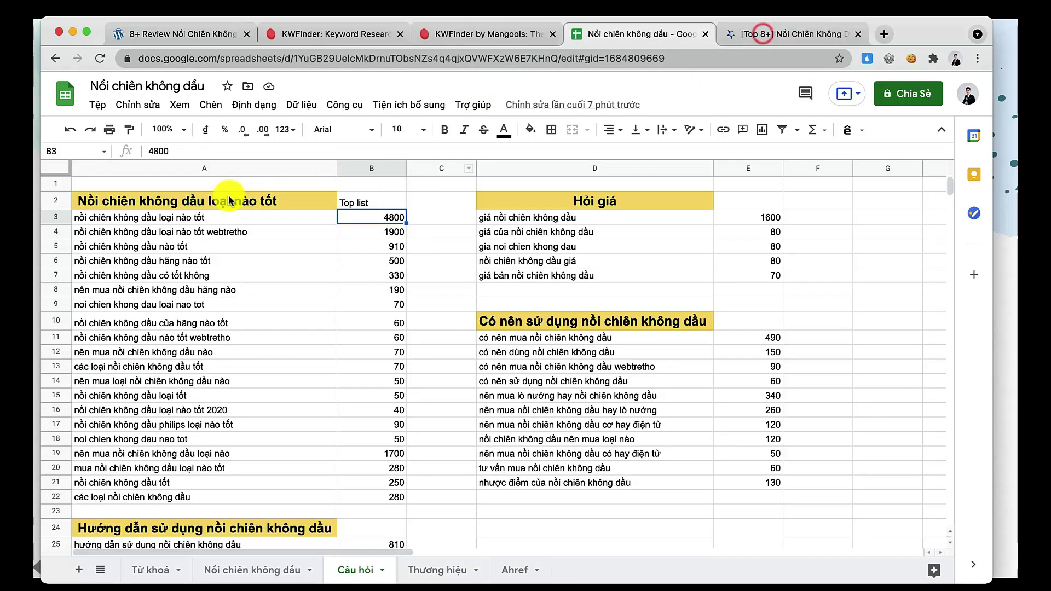
# Change the label in B2 to "Top list ( H1)" and select the group's search volumes in B3:B22 to view their total.
pyautogui.click(185, 201)
pyautogui.click(393, 204)
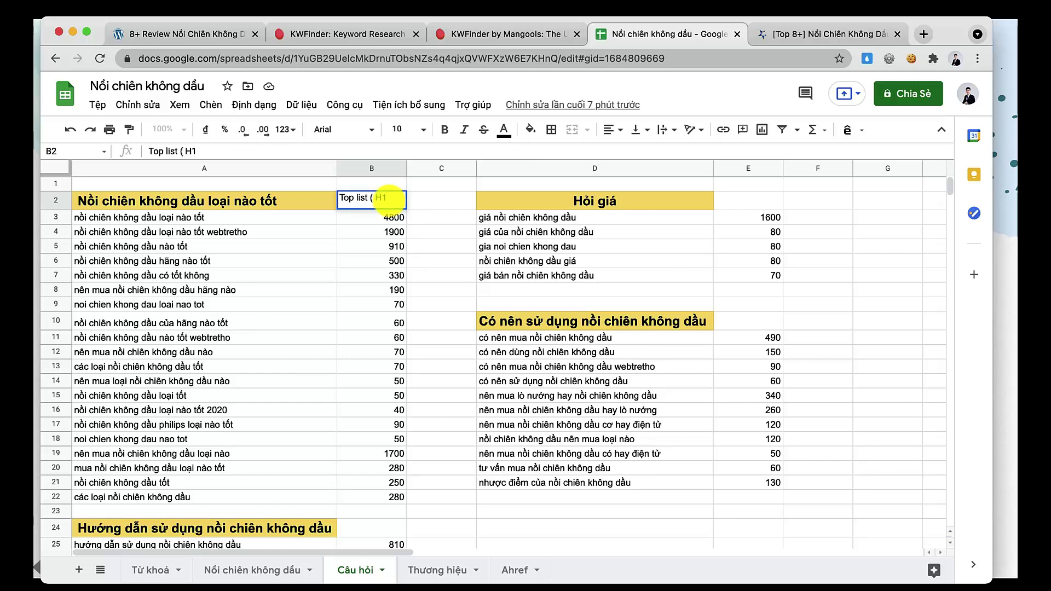
pyautogui.press('Return')
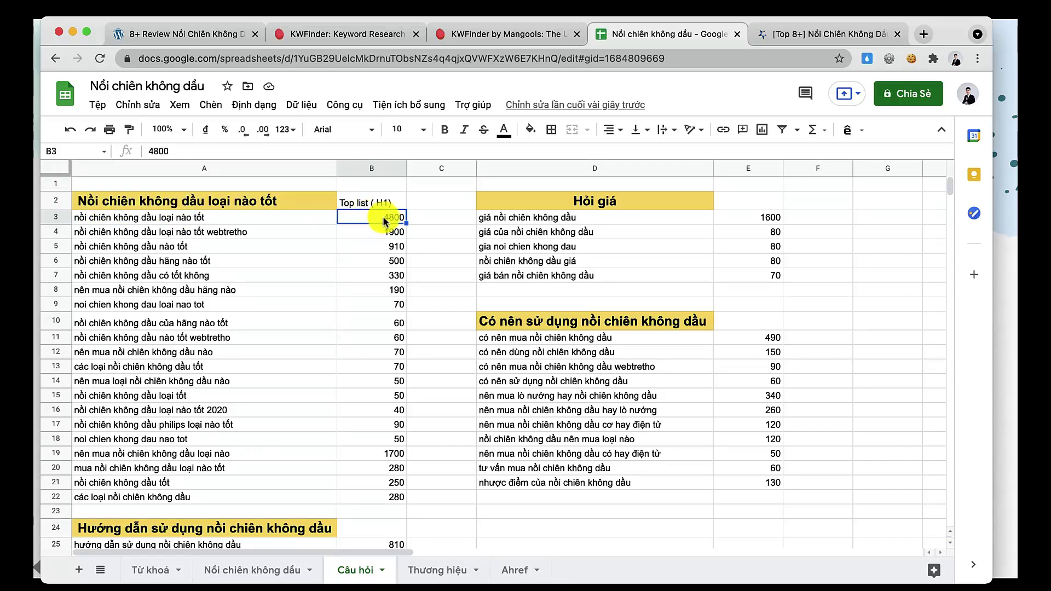
pyautogui.moveTo(382, 219); pyautogui.dragTo(395, 477)
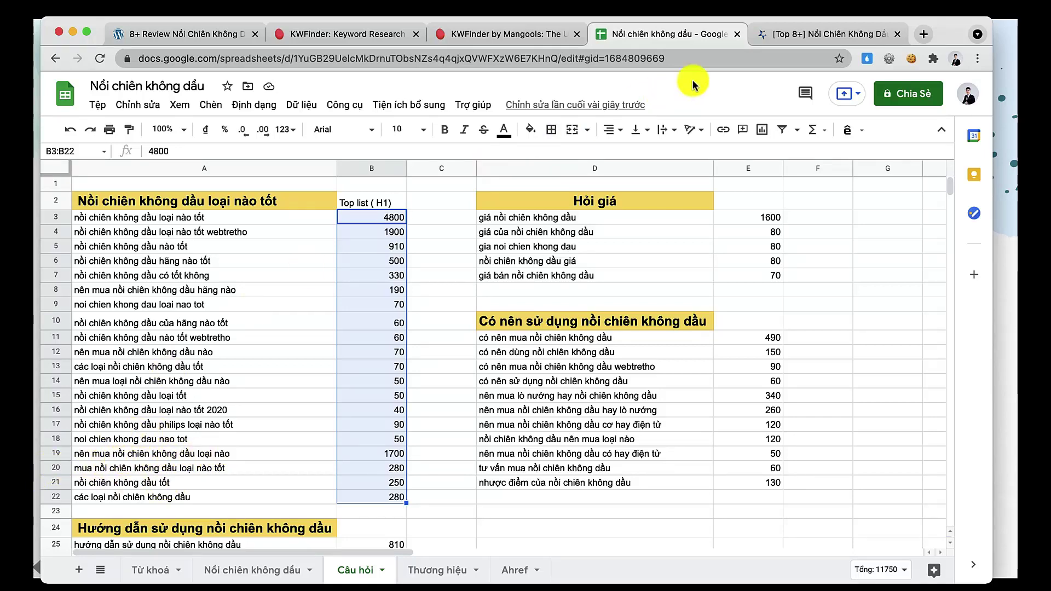
# Switch to the TrustReview article and examine its "Top 8 Nồi chiên không dầu loại nào tốt nhất hiện nay" section and product headings.
pyautogui.click(821, 30)
pyautogui.scroll(-5, 452, 314)
pyautogui.scroll(4, 452, 314)
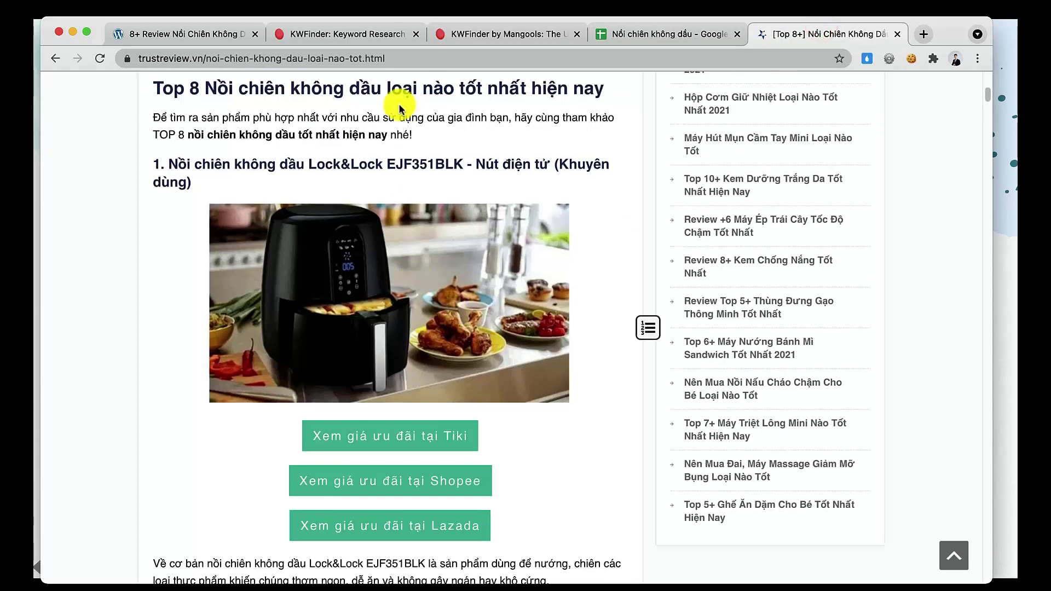
pyautogui.scroll(-10, 392, 348)
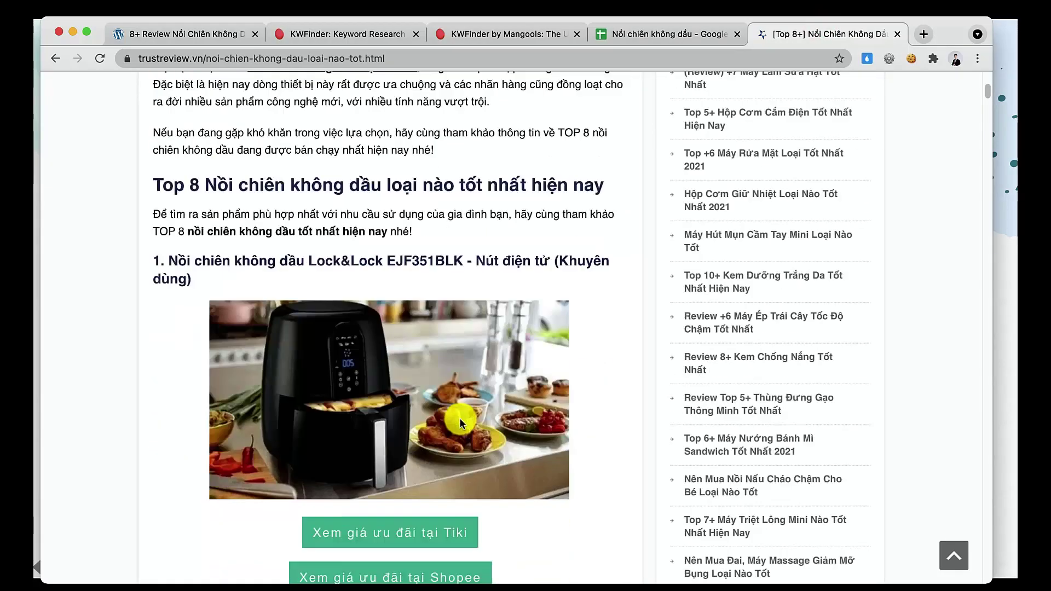
pyautogui.scroll(3, 239, 307)
pyautogui.scroll(4, 312, 303)
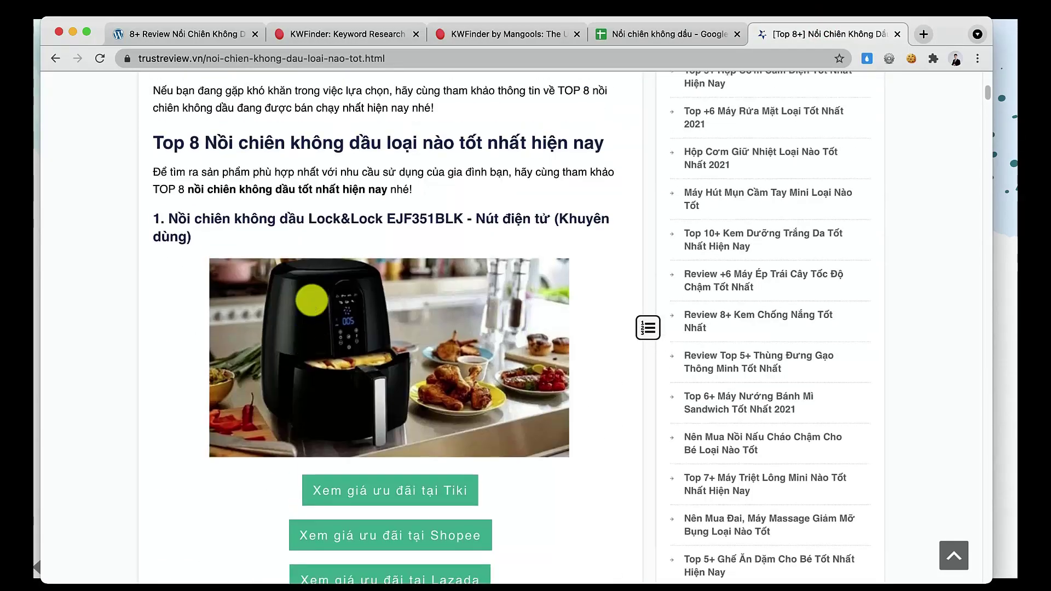
# Display the alt attributes of the images in the TrustReview article and examine those of the first two products.
pyautogui.scroll(-10, 329, 323)
pyautogui.scroll(-2, 416, 363)
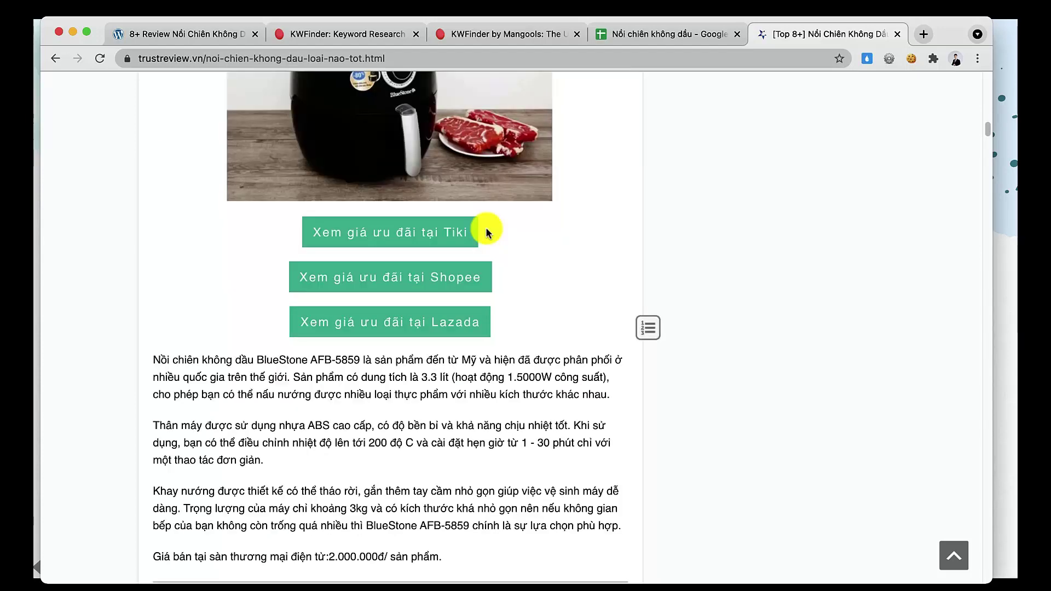
pyautogui.scroll(10, 482, 228)
pyautogui.click(888, 60)
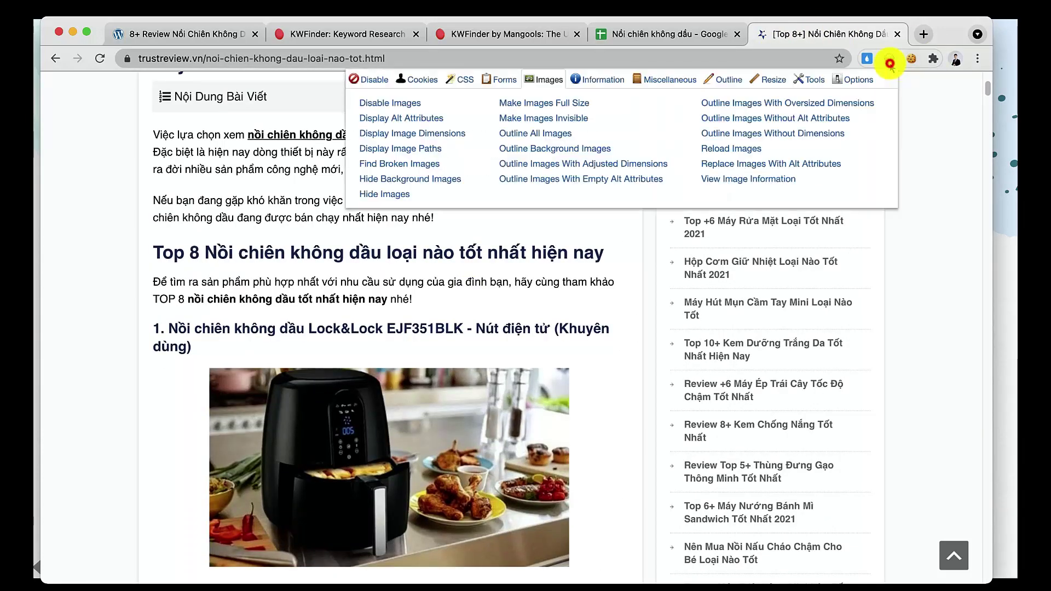
pyautogui.click(373, 118)
pyautogui.scroll(-1, 328, 318)
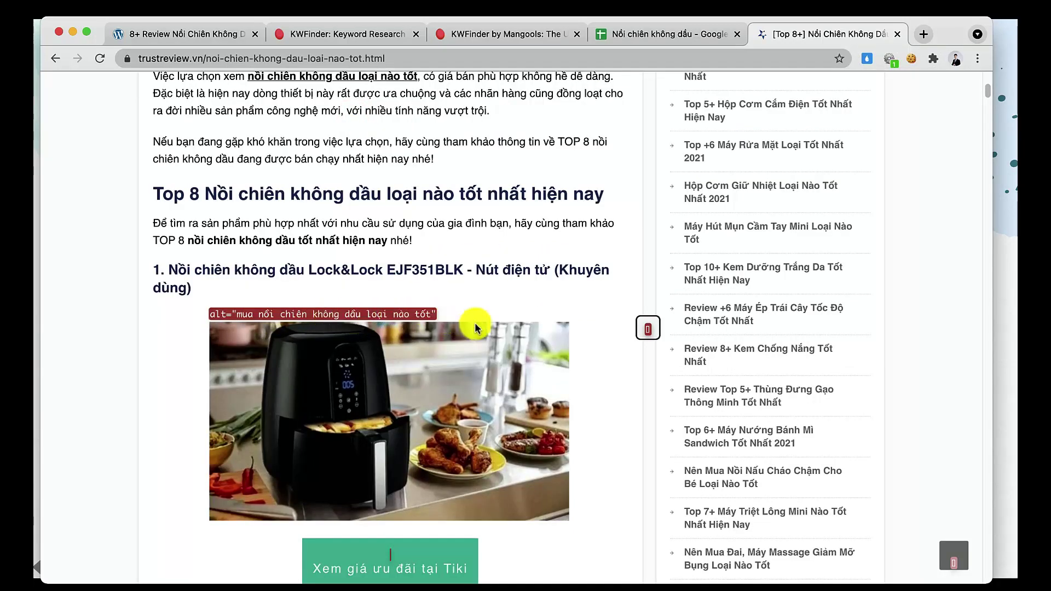
pyautogui.scroll(-12, 328, 318)
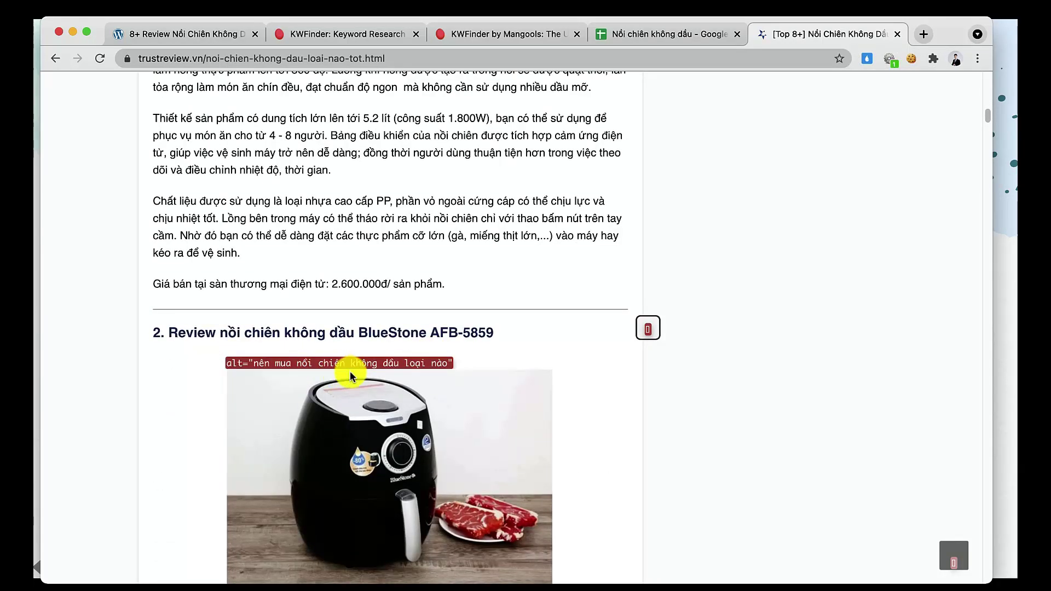
# Check the "Nồi chiên không dầu loại nào tốt" keyword group in the spreadsheet against the image alt texts of article products 3 to 5.
pyautogui.click(638, 34)
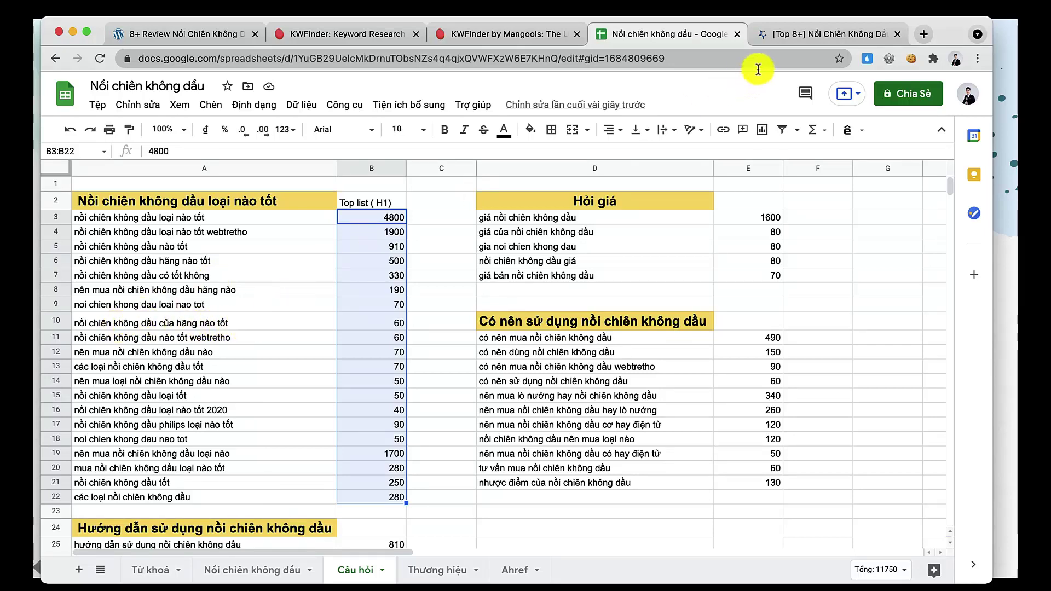
pyautogui.click(783, 34)
pyautogui.scroll(-15, 418, 298)
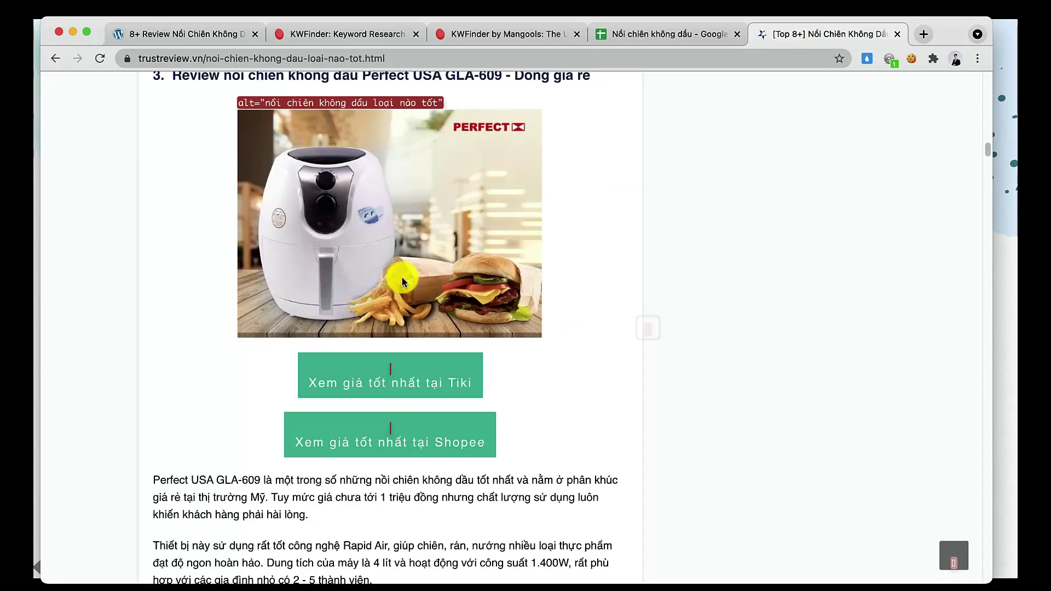
pyautogui.scroll(3, 260, 271)
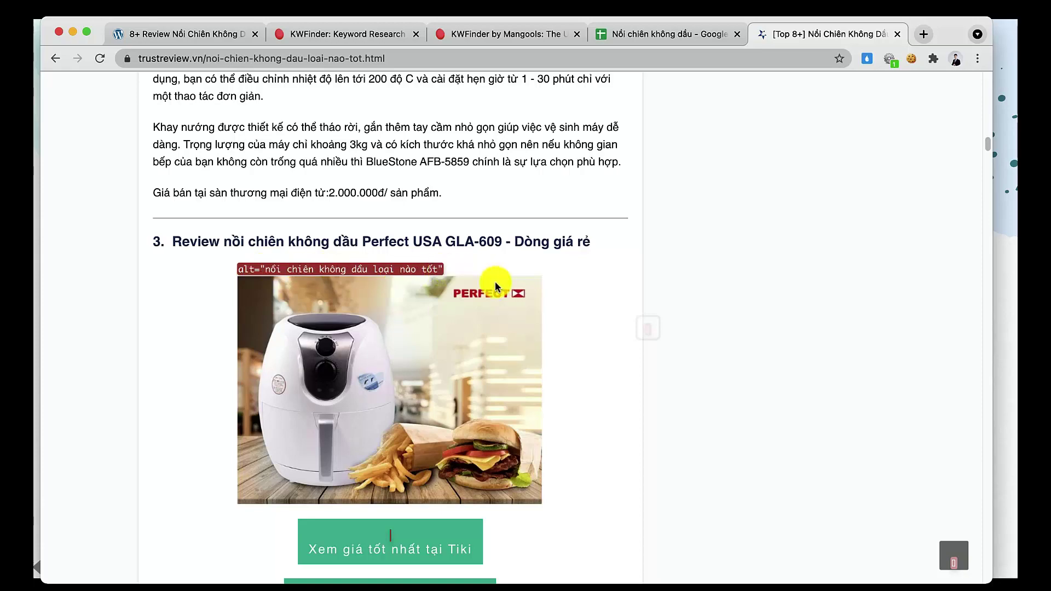
pyautogui.scroll(-10, 495, 280)
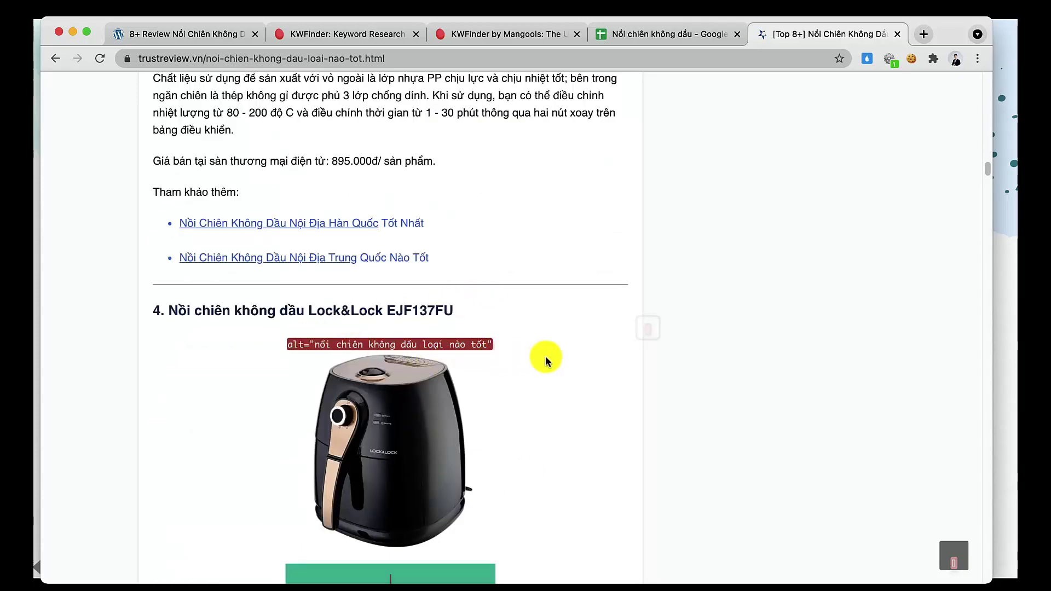
pyautogui.scroll(-15, 485, 359)
pyautogui.scroll(5, 481, 359)
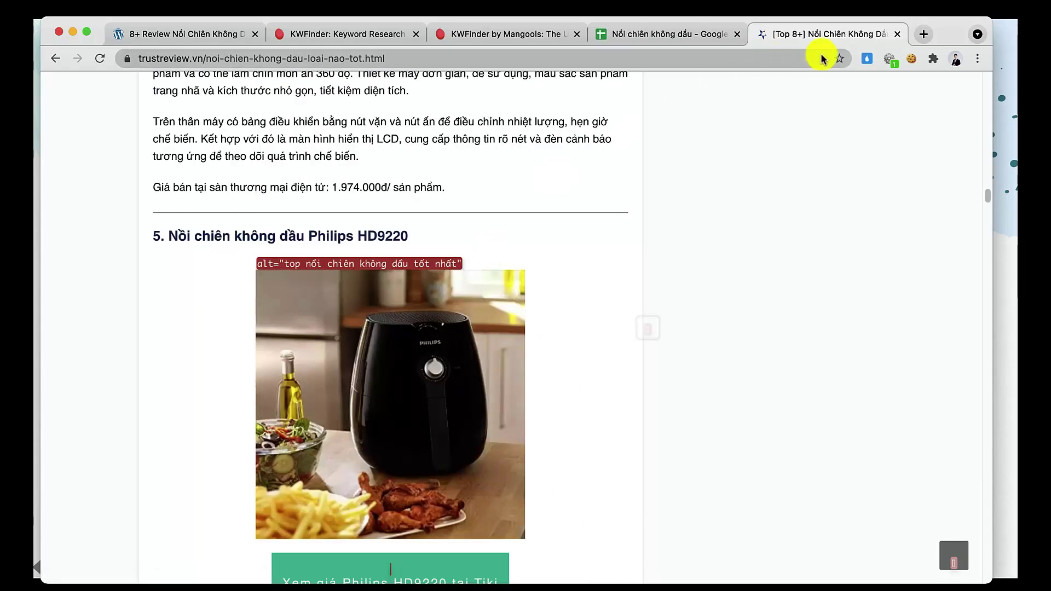
# Search Google in a new tab for "nồi chiên không dầu loại nào tốt" and show the image results.
pyautogui.click(923, 35)
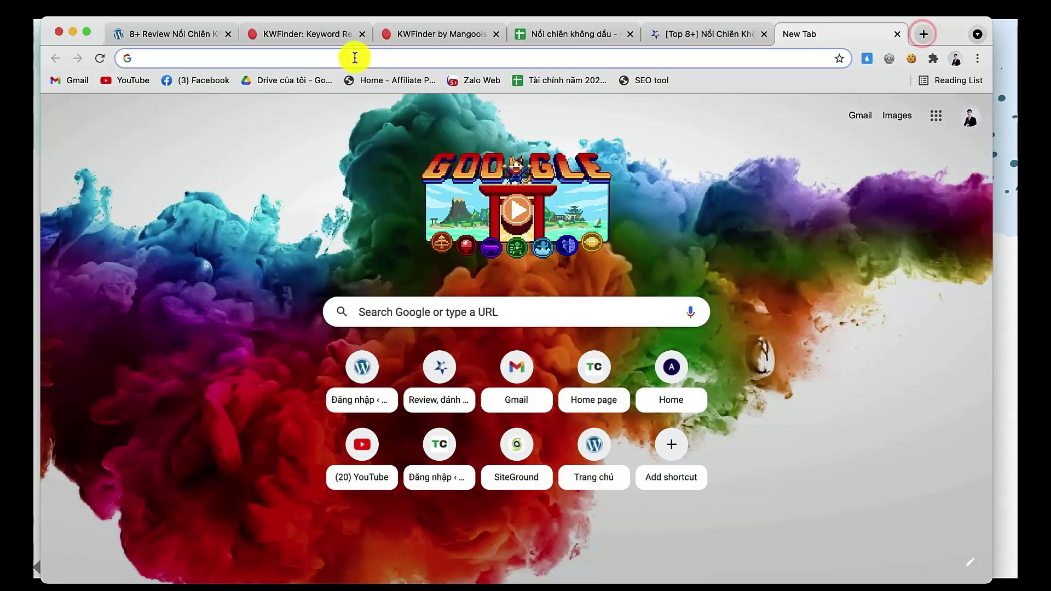
pyautogui.write('nồi chi')
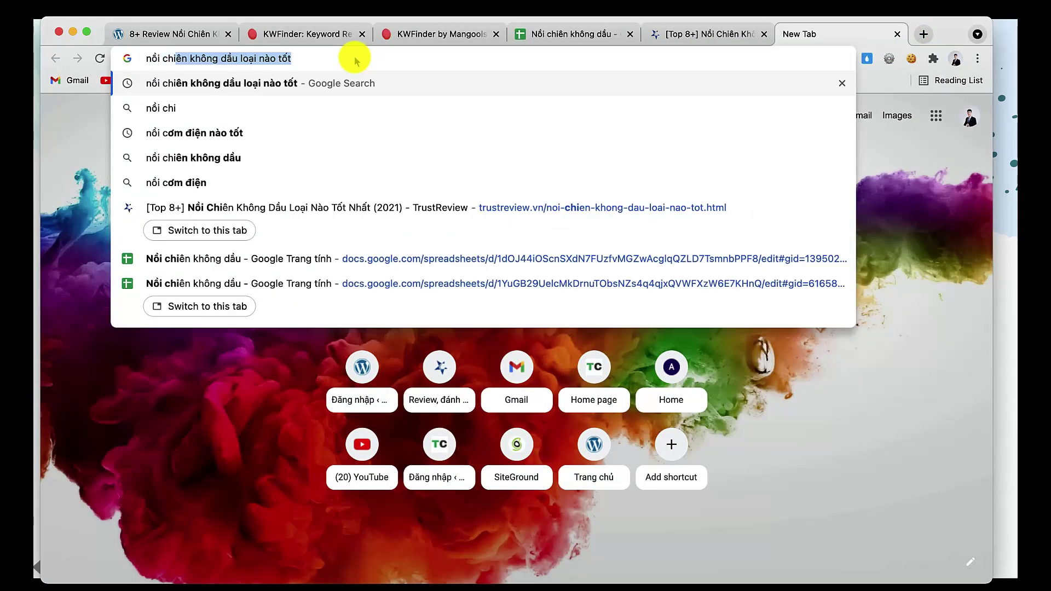
pyautogui.click(299, 82)
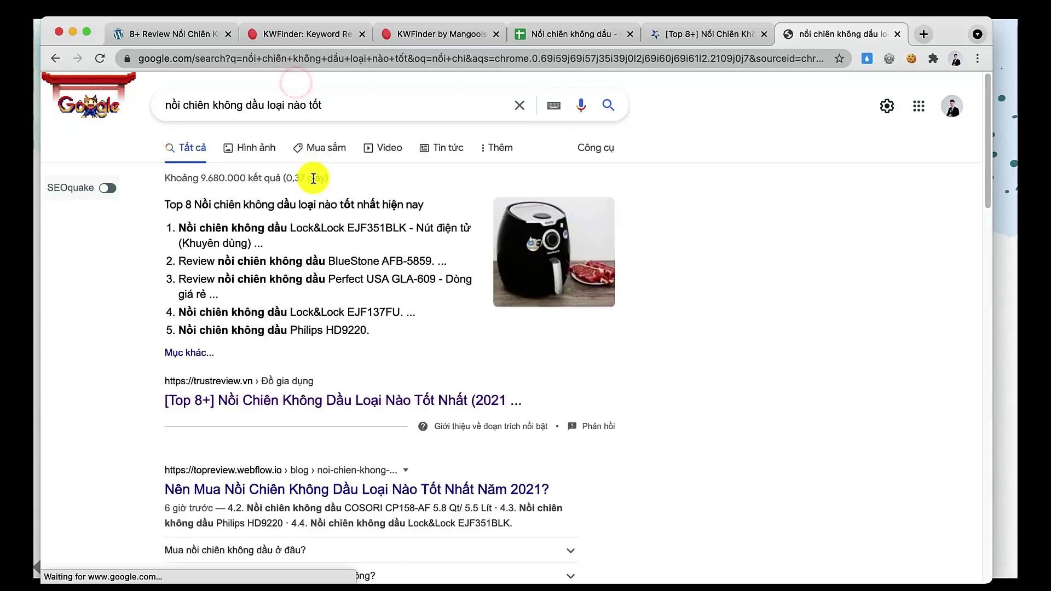
pyautogui.click(251, 148)
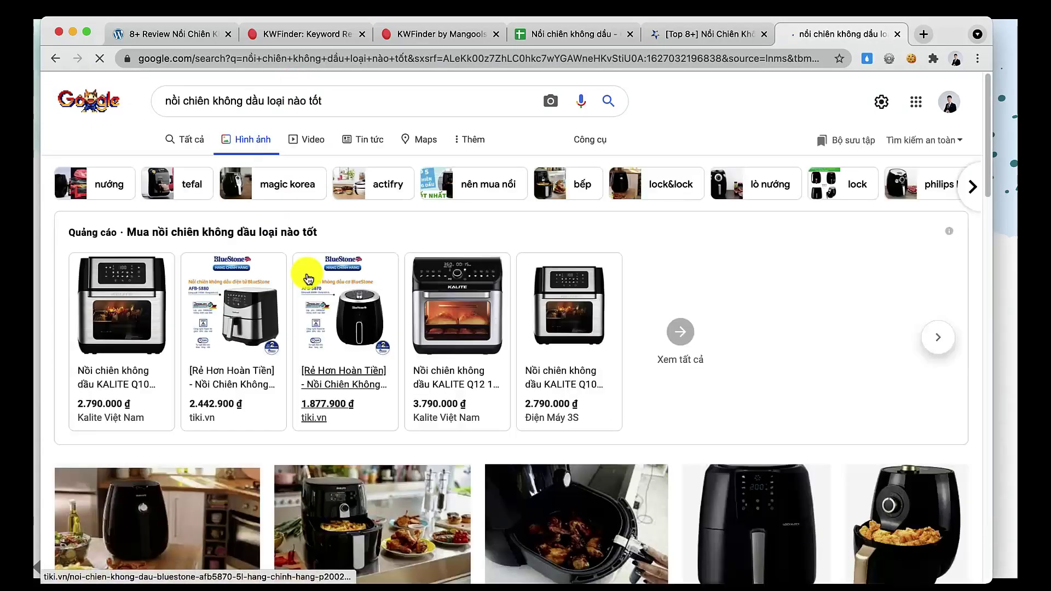
# Examine the image results for "nồi chiên không dầu loại nào tốt", including their titles and source websites.
pyautogui.scroll(-5, 599, 336)
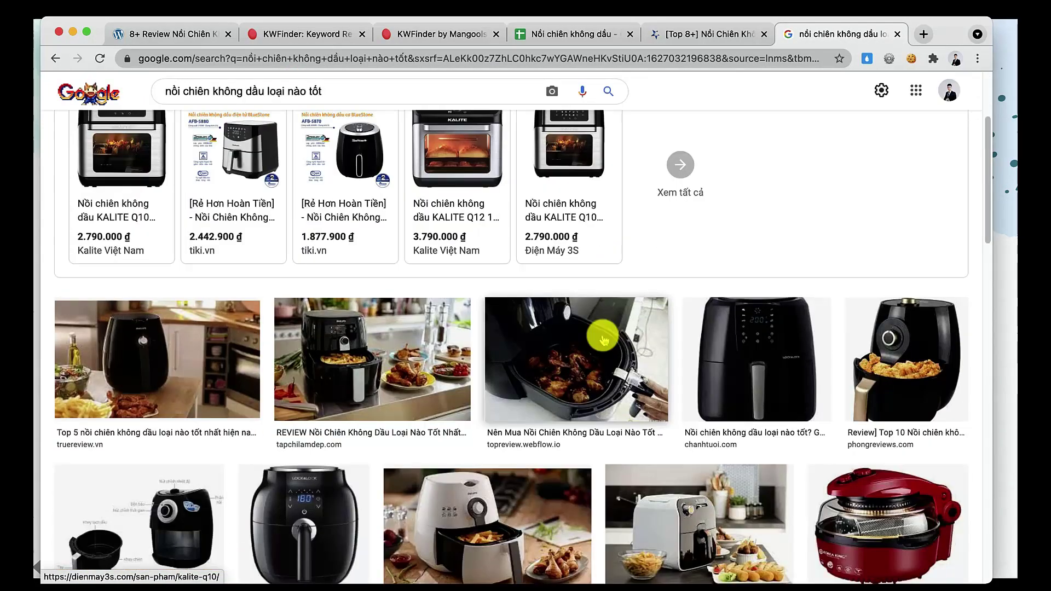
pyautogui.scroll(-2, 597, 336)
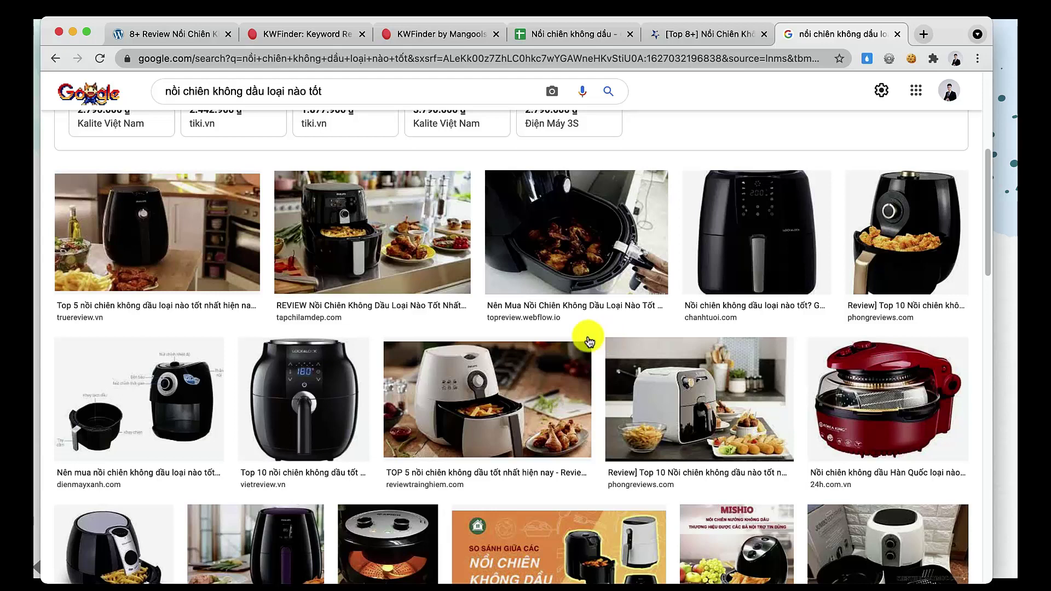
pyautogui.click(145, 277)
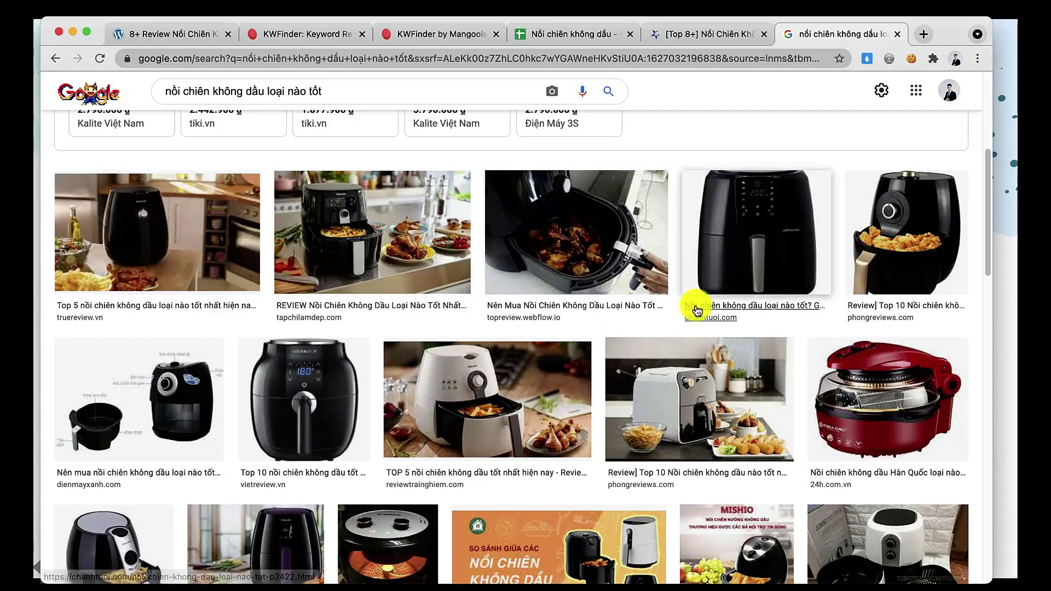
pyautogui.scroll(-1, 870, 304)
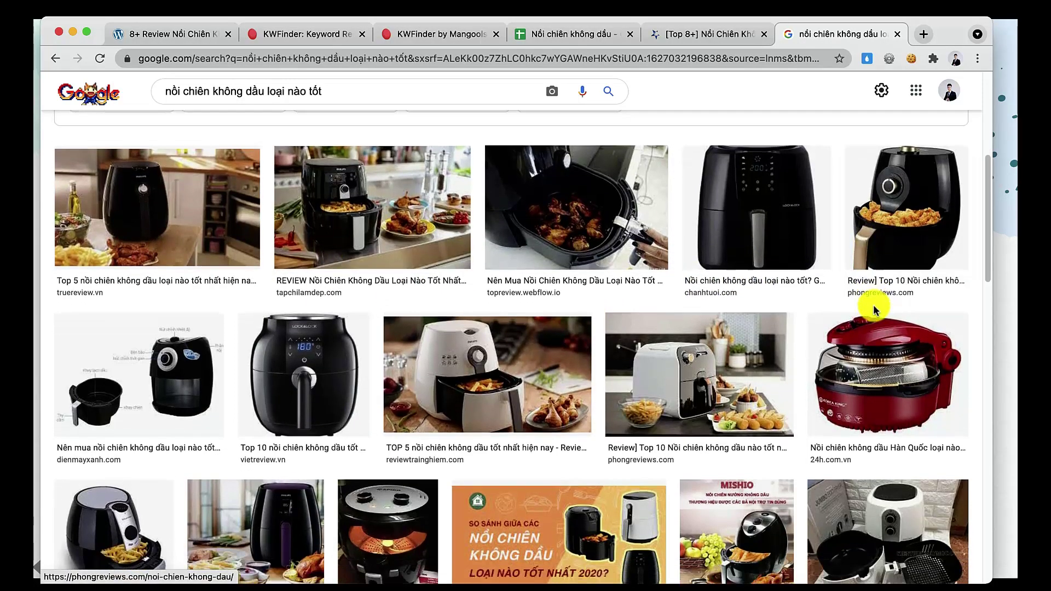
pyautogui.scroll(-3, 748, 361)
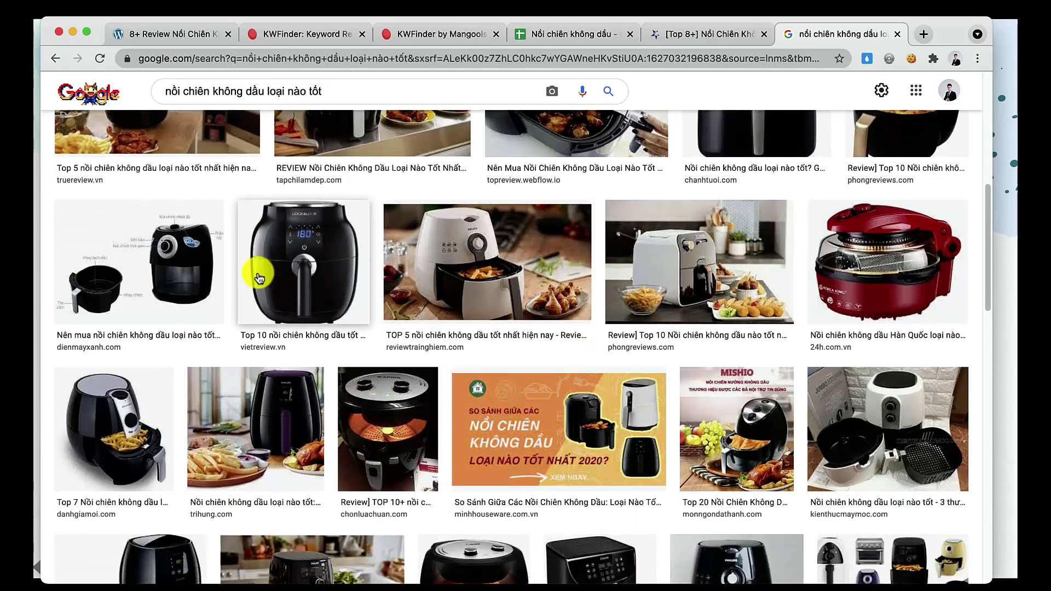
pyautogui.scroll(-7, 444, 305)
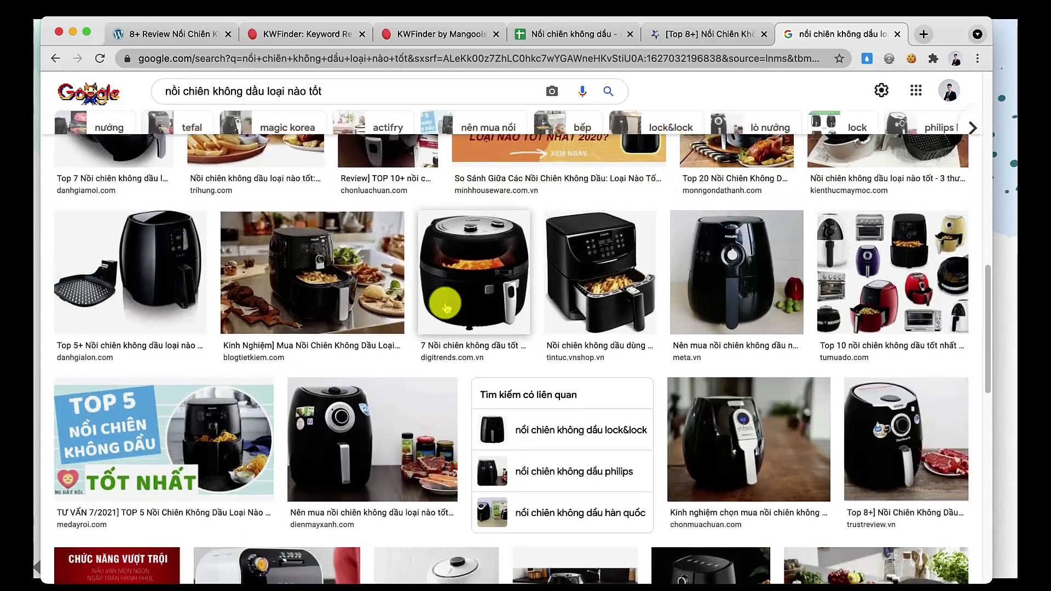
pyautogui.scroll(3, 446, 308)
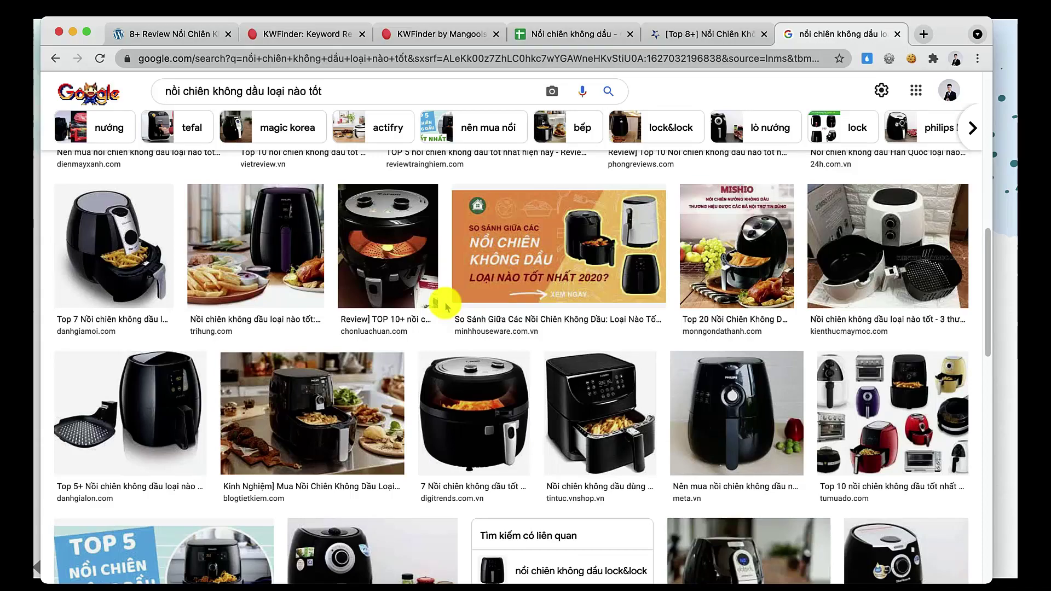
pyautogui.scroll(10, 446, 306)
# Return to the keyword spreadsheet and select the "Nồi chiên không dầu" search volumes E3:E45 on the "Thương hiệu" sheet to view their total.
pyautogui.press('super+4')
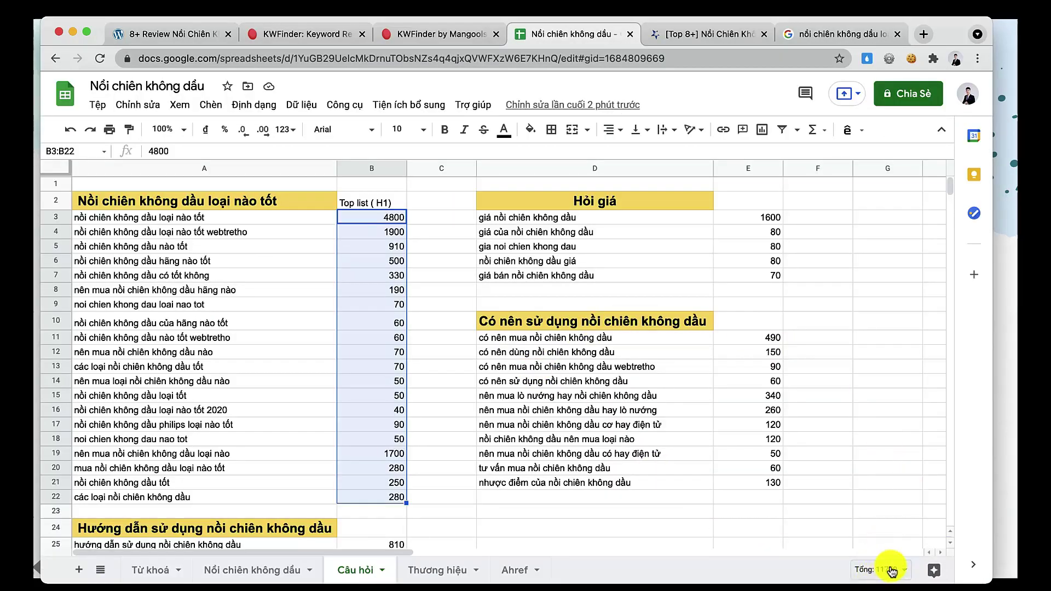
pyautogui.click(432, 571)
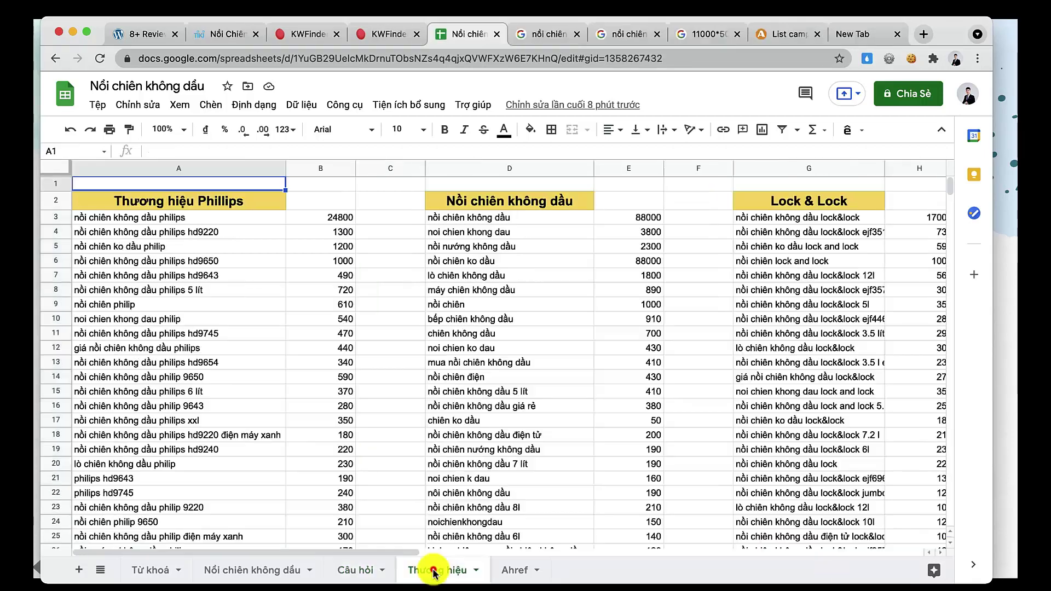
pyautogui.click(432, 220)
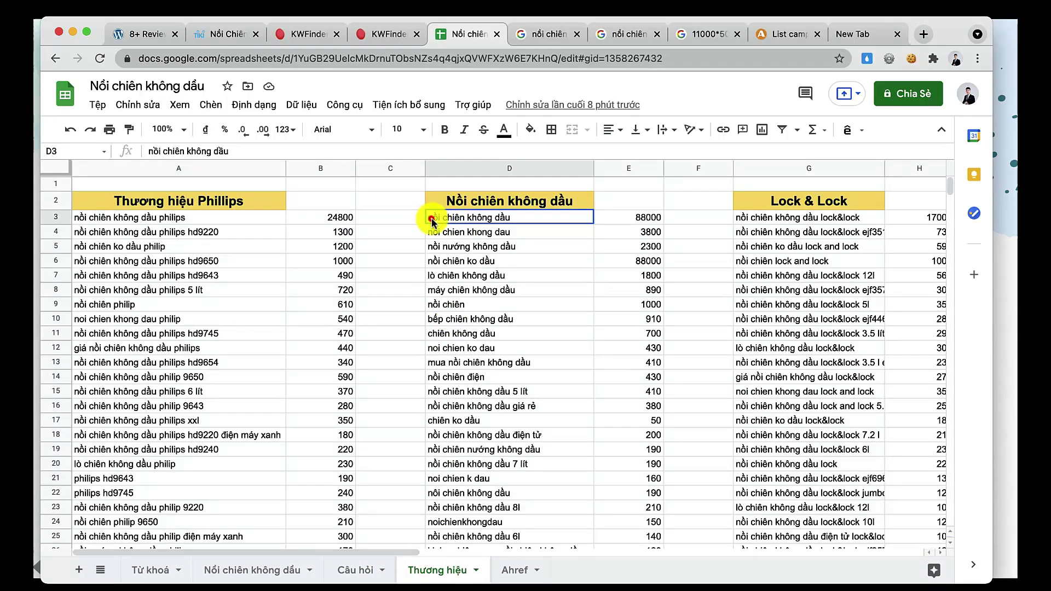
pyautogui.moveTo(432, 220); pyautogui.dragTo(640, 419)
pyautogui.click(607, 216)
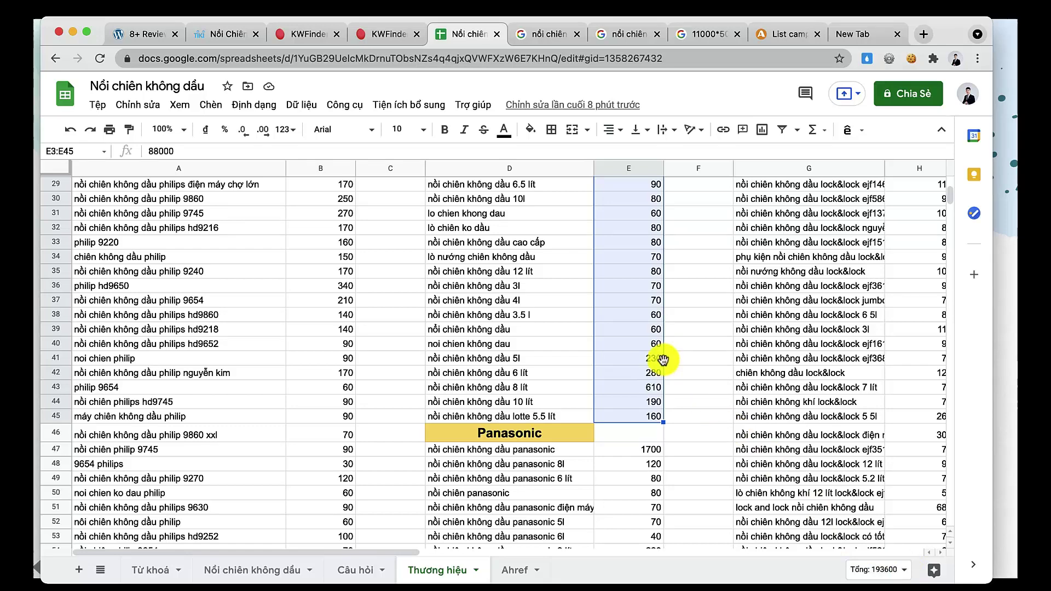
pyautogui.scroll(10, 668, 362)
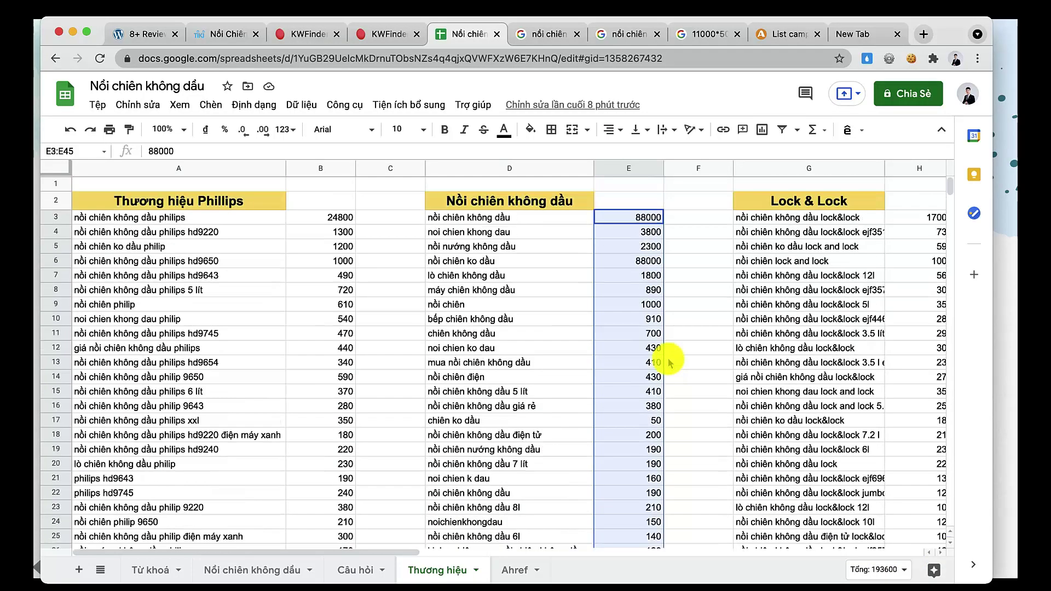
# Compare the brand keyword volumes with the Google results, the KWFinder SERP overview for "nồi chiên không dầu" and the 11000*50% calculator page.
pyautogui.click(546, 34)
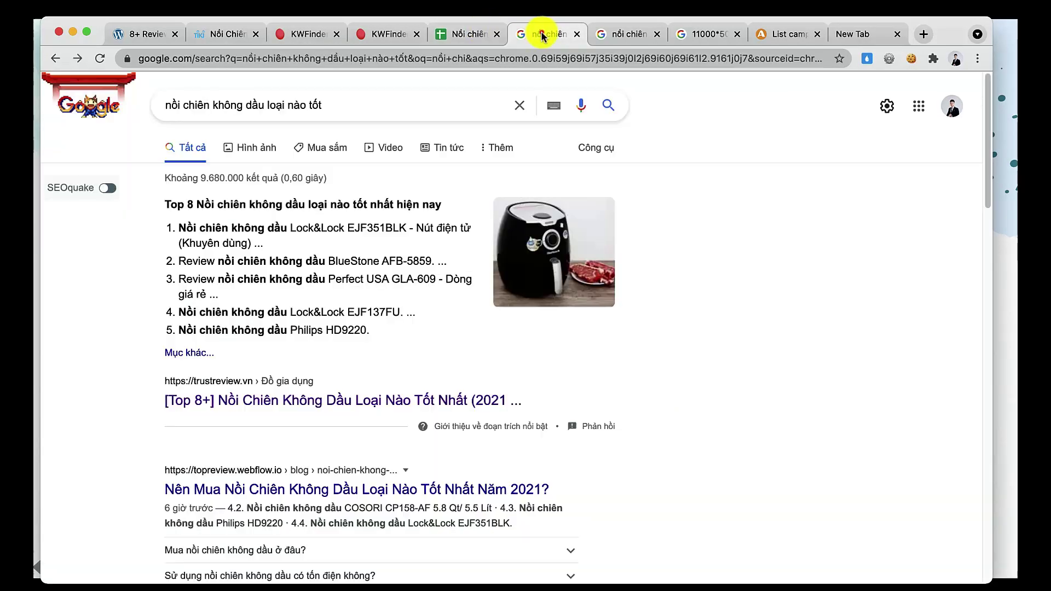
pyautogui.click(387, 35)
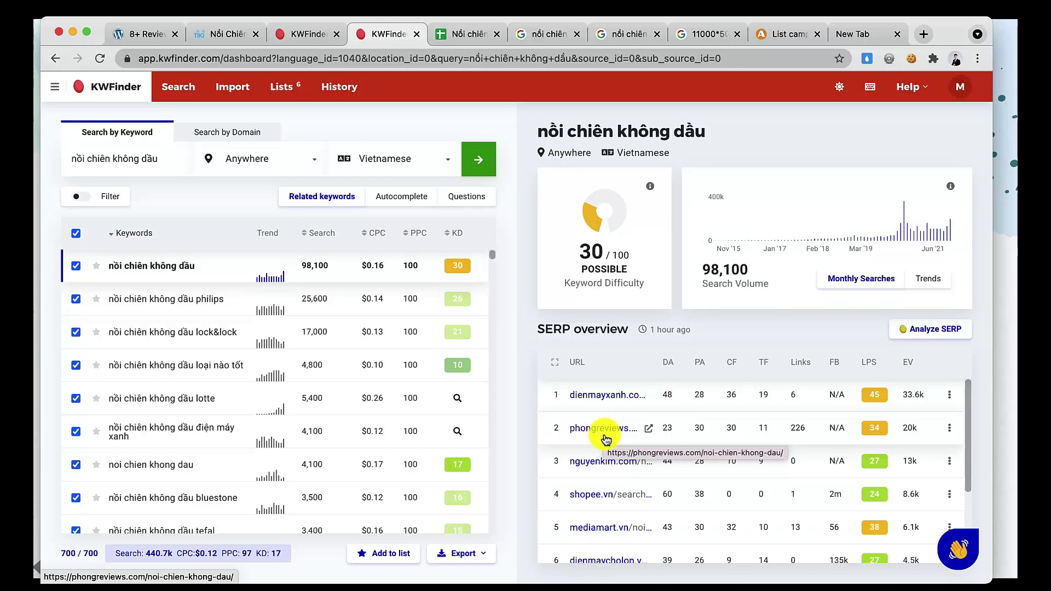
pyautogui.click(470, 38)
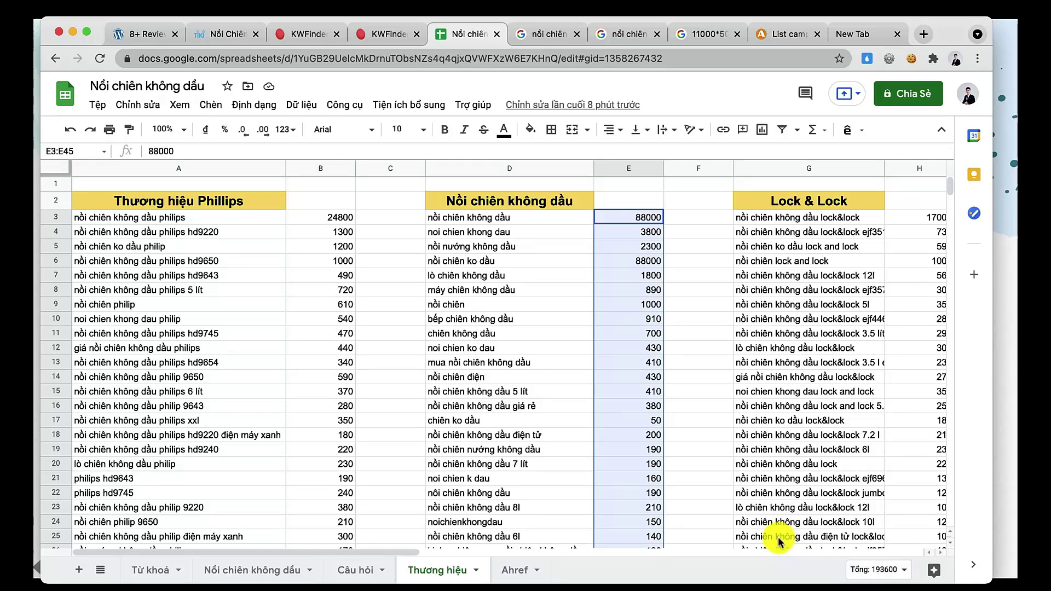
pyautogui.click(712, 34)
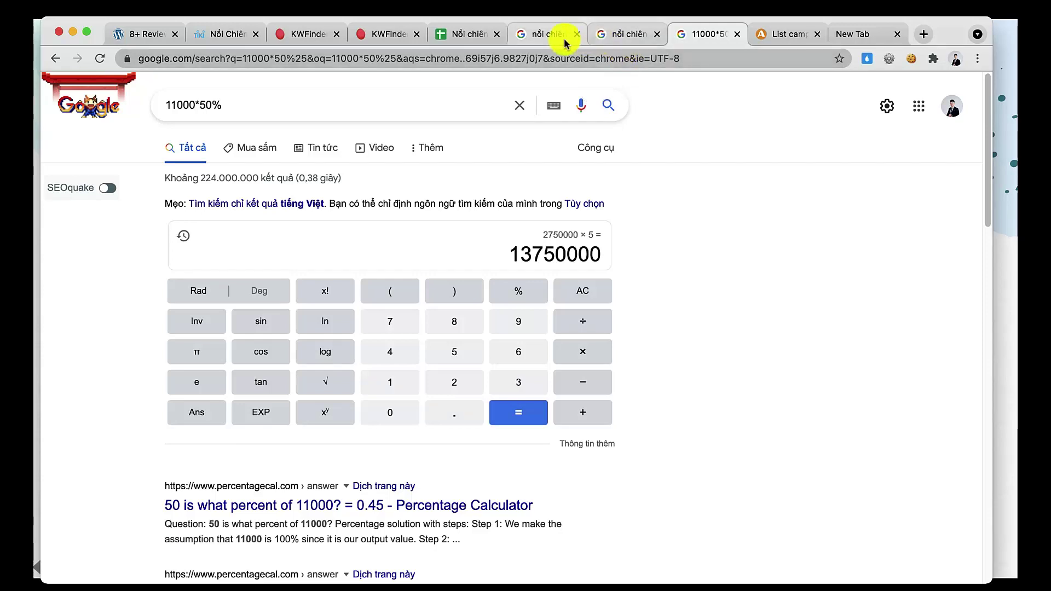
pyautogui.click(464, 35)
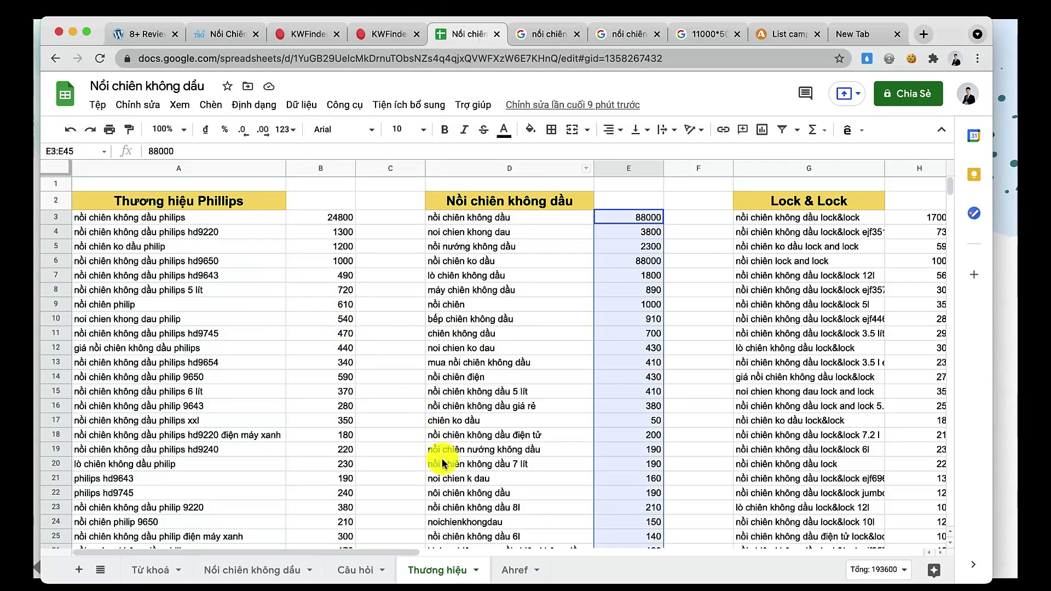
# Review the "Thương hiệu" and "Từ khoá" sheets, and select the group heading in A2 of the "Câu hỏi" sheet.
pyautogui.scroll(-15, 369, 282)
pyautogui.scroll(15, 370, 278)
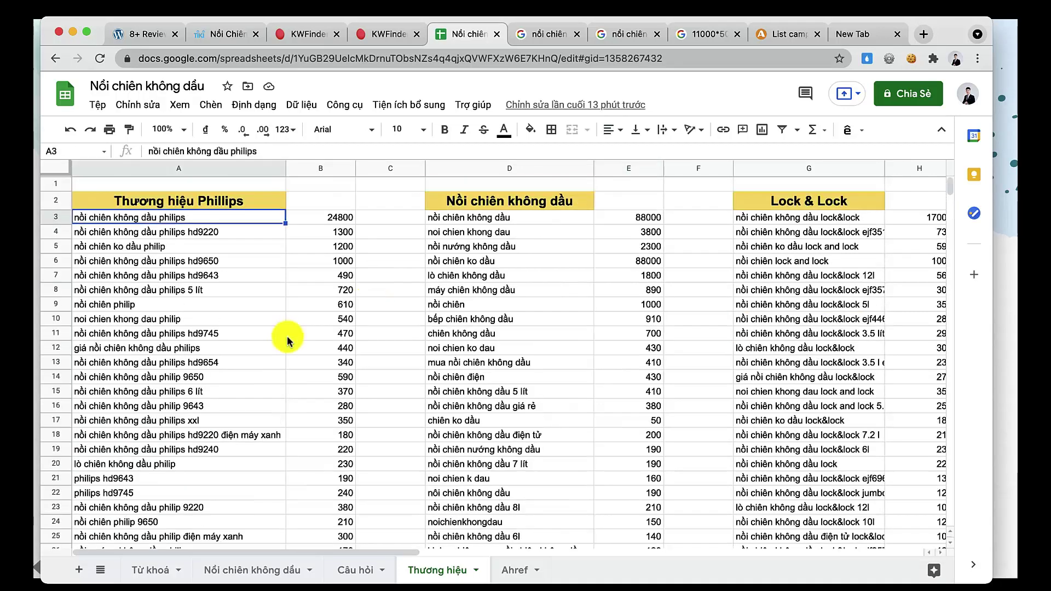
pyautogui.click(151, 570)
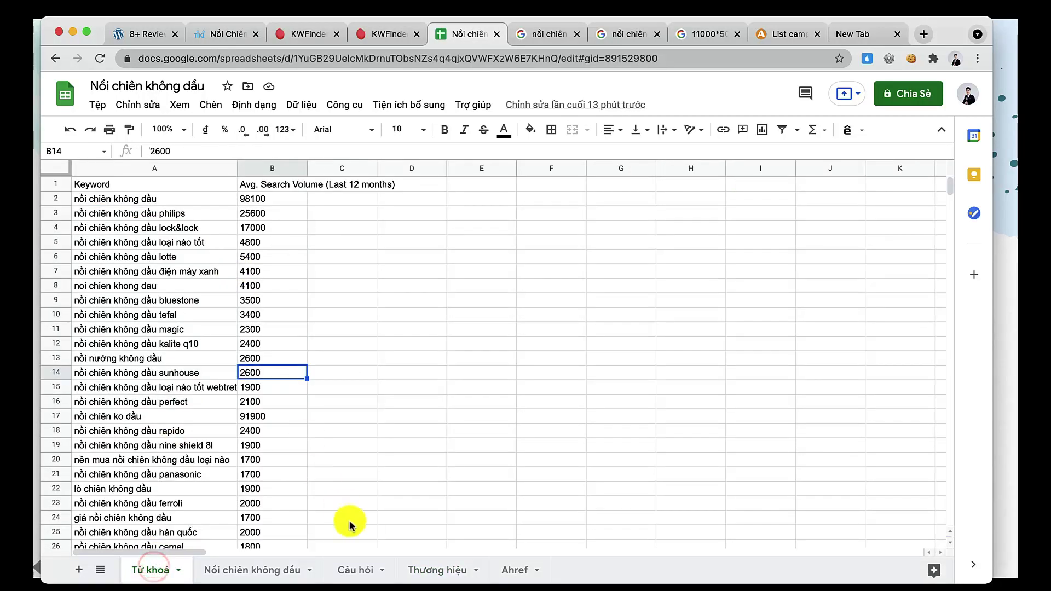
pyautogui.click(356, 570)
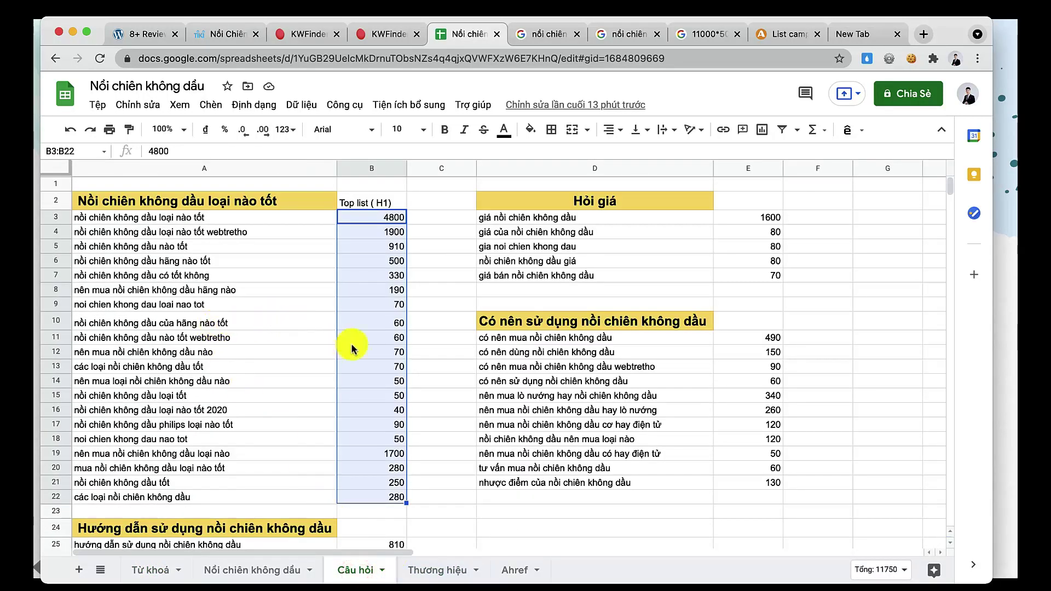
pyautogui.click(445, 440)
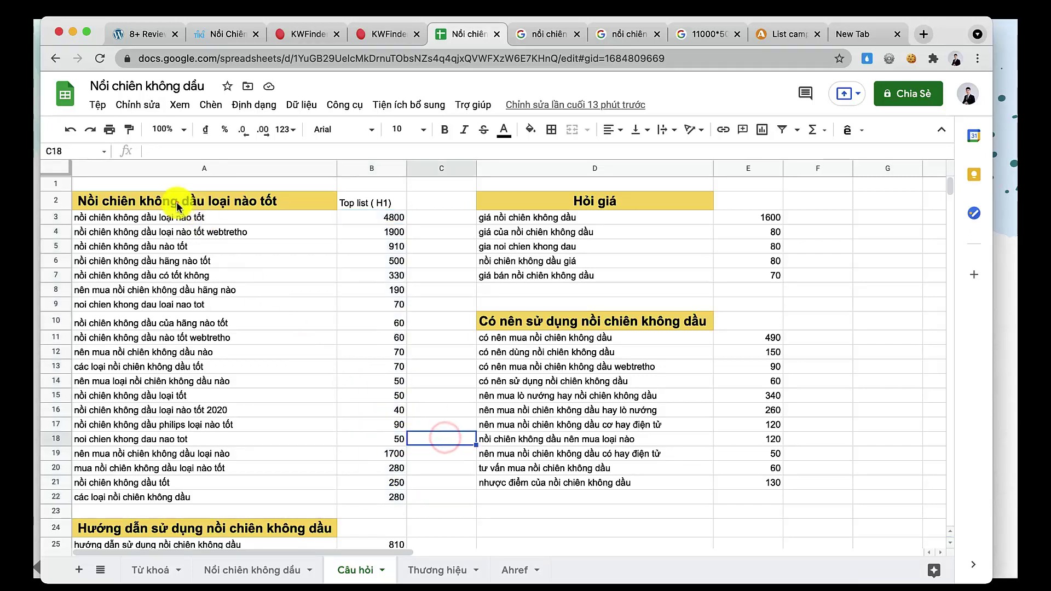
pyautogui.click(177, 197)
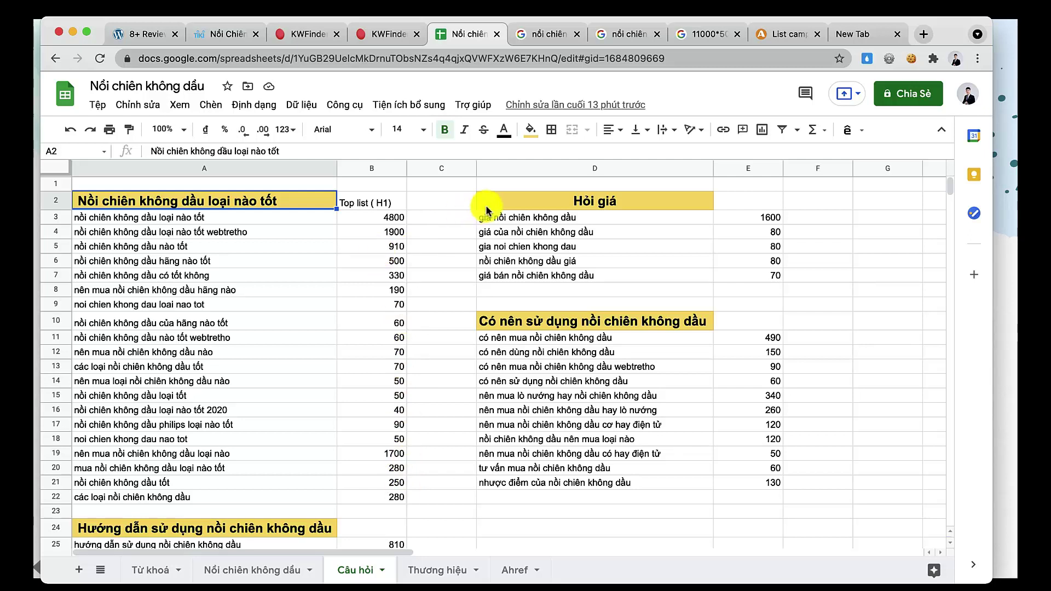
# Review the "Hỏi giá" keywords on the "Câu hỏi" sheet and select volumes E11:E21 of "Có nên sử dụng nồi chiên không dầu" to view their total.
pyautogui.click(586, 205)
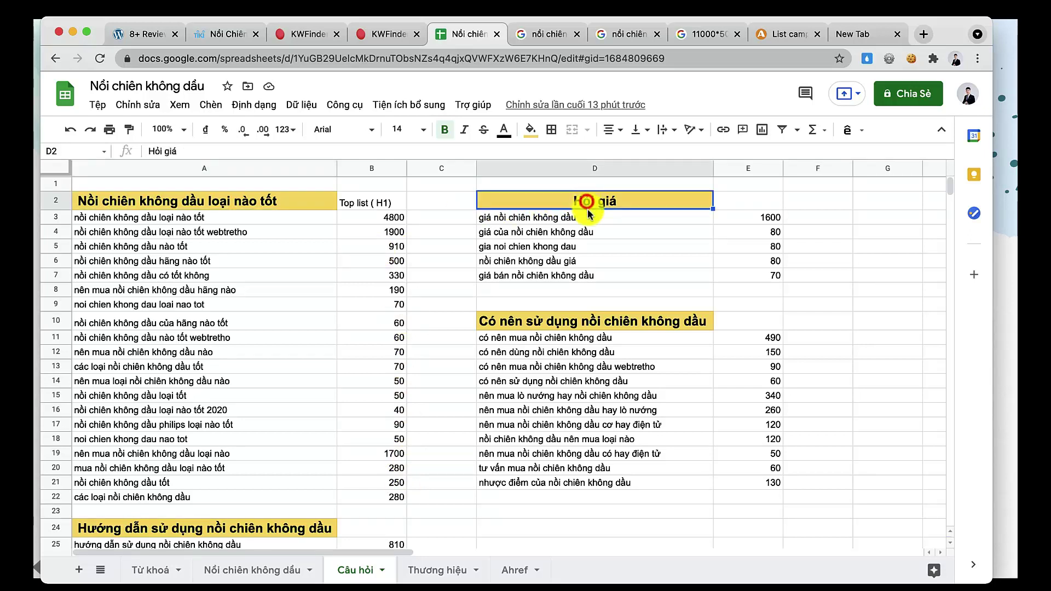
pyautogui.click(540, 218)
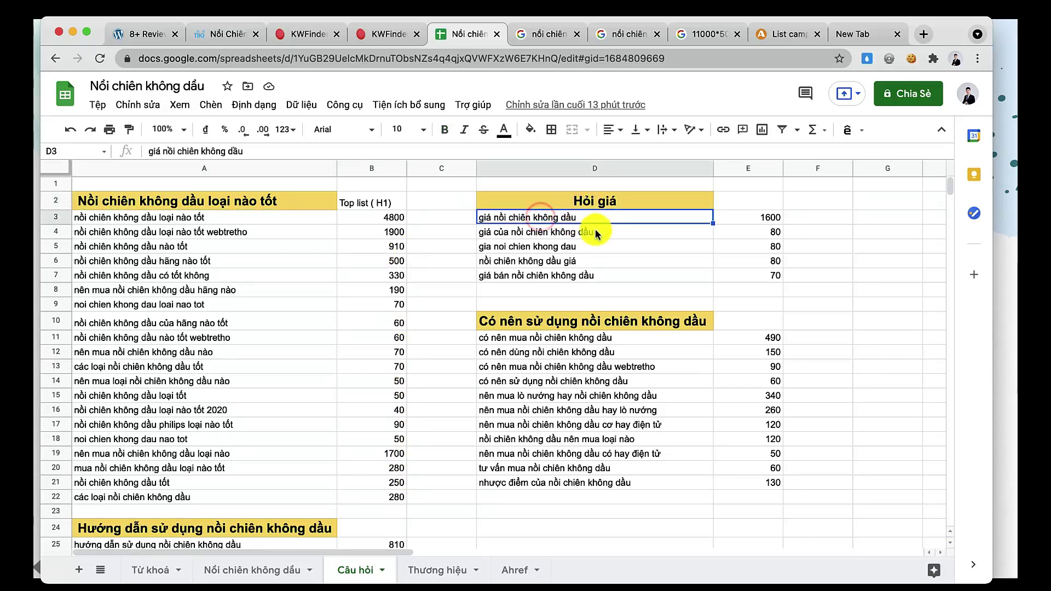
pyautogui.click(553, 275)
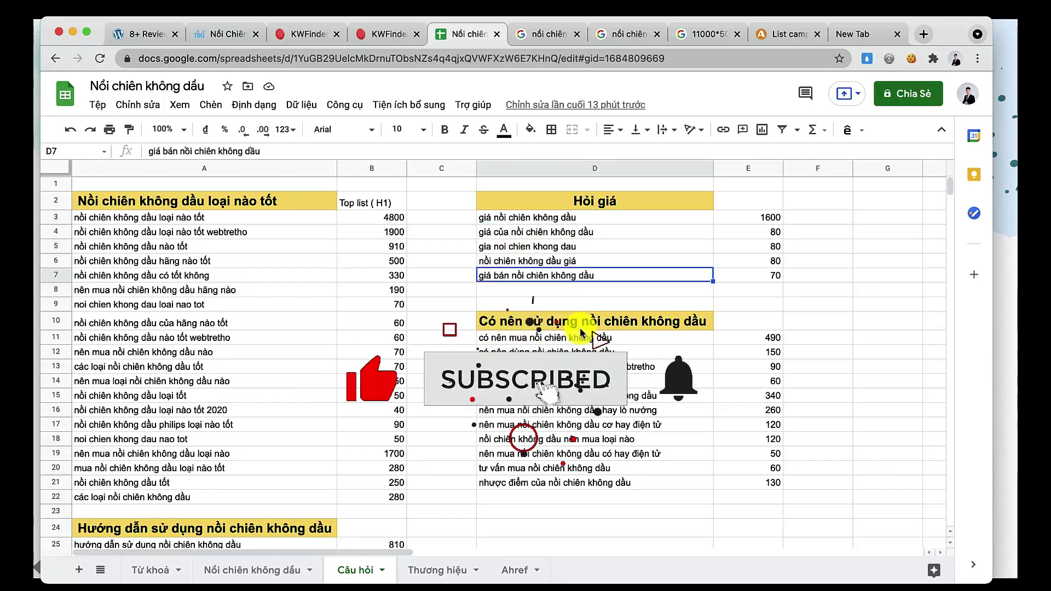
pyautogui.moveTo(743, 336); pyautogui.dragTo(751, 366)
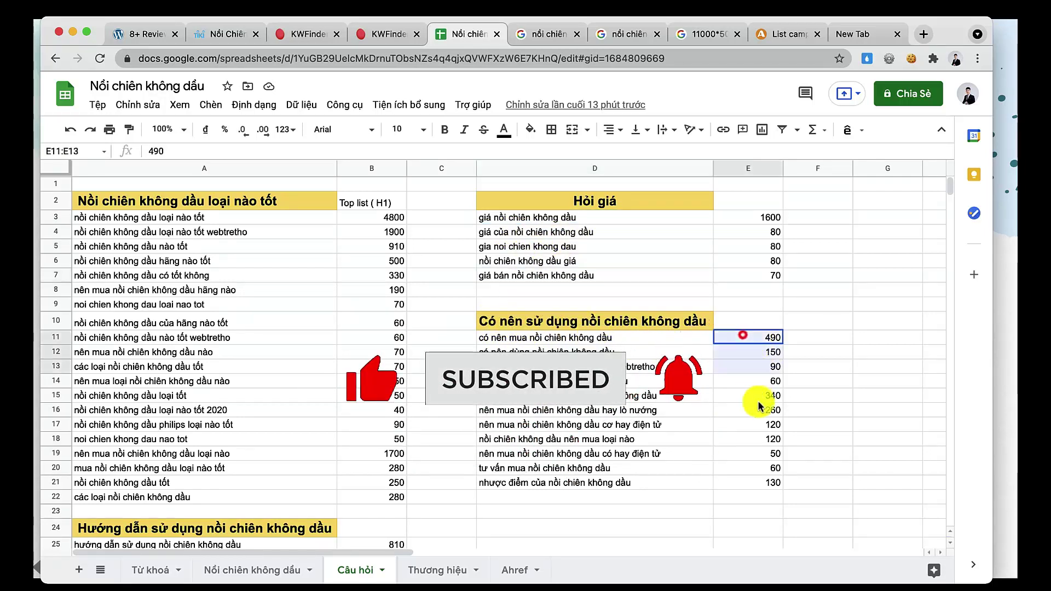
pyautogui.moveTo(758, 406); pyautogui.dragTo(767, 482)
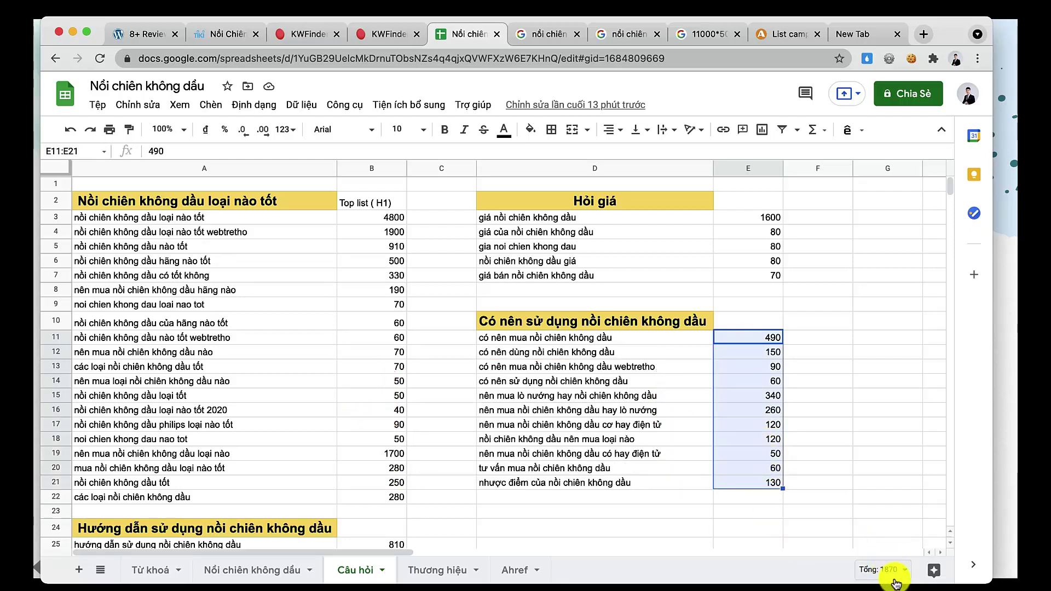
# Review the "Hướng dẫn sử dụng nồi chiên không dầu" group by selecting its keywords A25:A34 and their search volumes B25:B34.
pyautogui.scroll(-5, 481, 434)
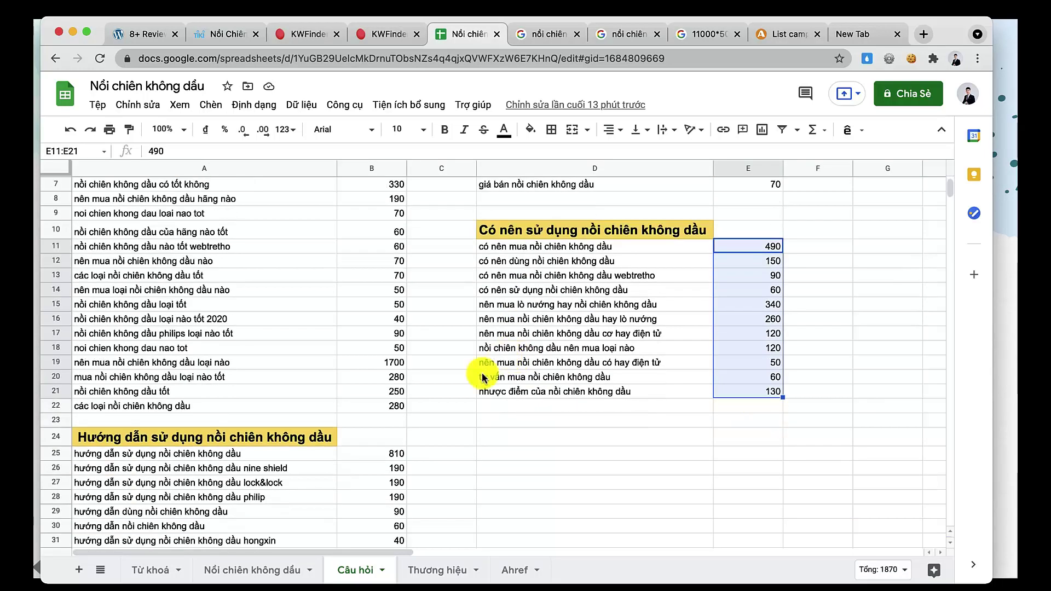
pyautogui.click(201, 334)
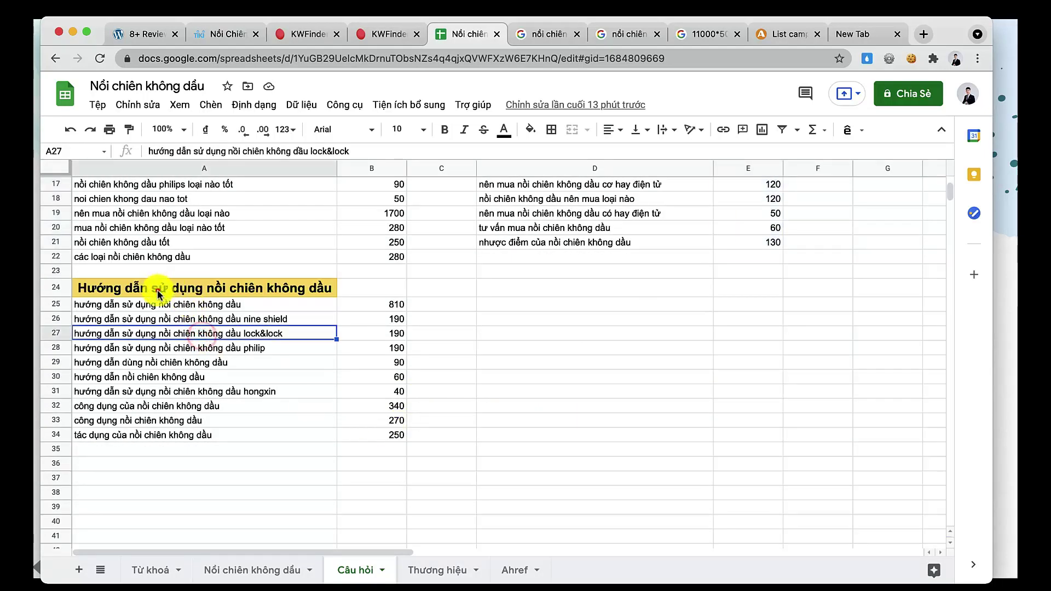
pyautogui.click(159, 290)
pyautogui.moveTo(106, 313); pyautogui.dragTo(177, 437)
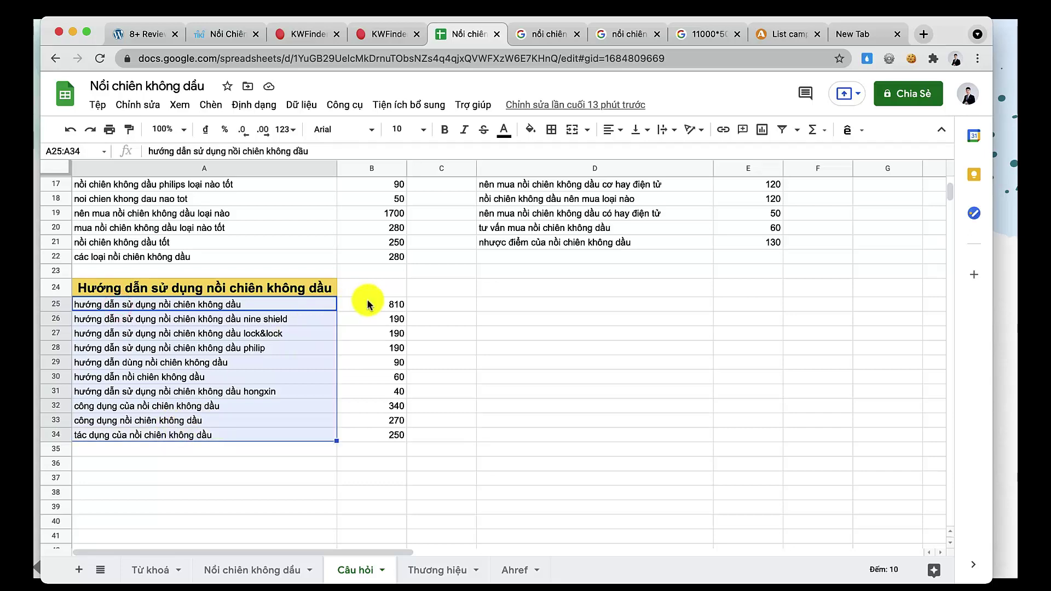
pyautogui.moveTo(367, 304); pyautogui.dragTo(375, 436)
pyautogui.click(492, 362)
# Recheck the total of volumes E11:E21 and compare that group's keywords with the "Nồi chiên không dầu loại nào tốt" group.
pyautogui.scroll(5, 493, 350)
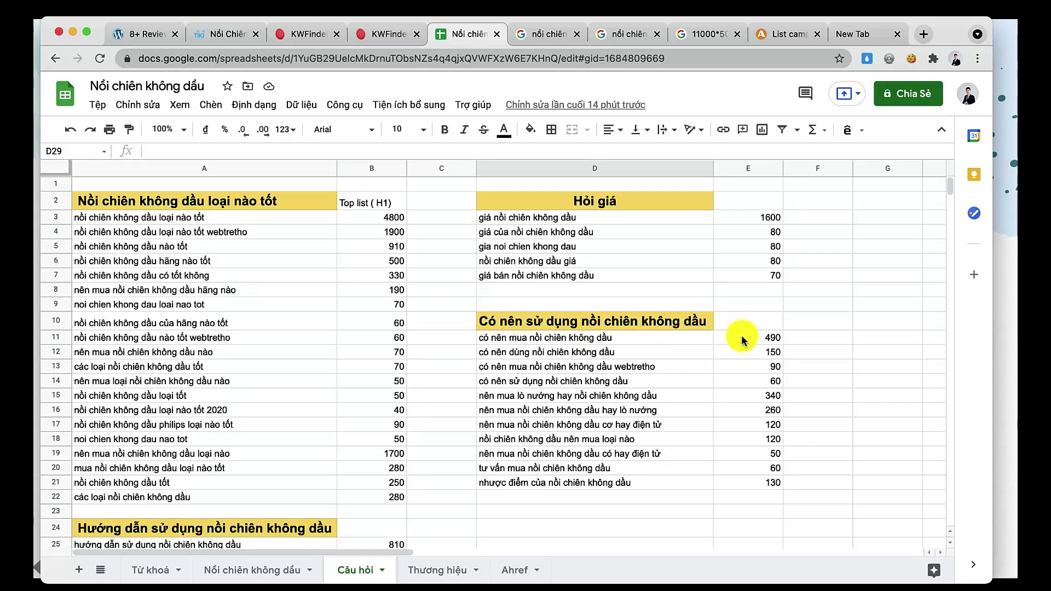
pyautogui.moveTo(741, 339); pyautogui.dragTo(741, 463)
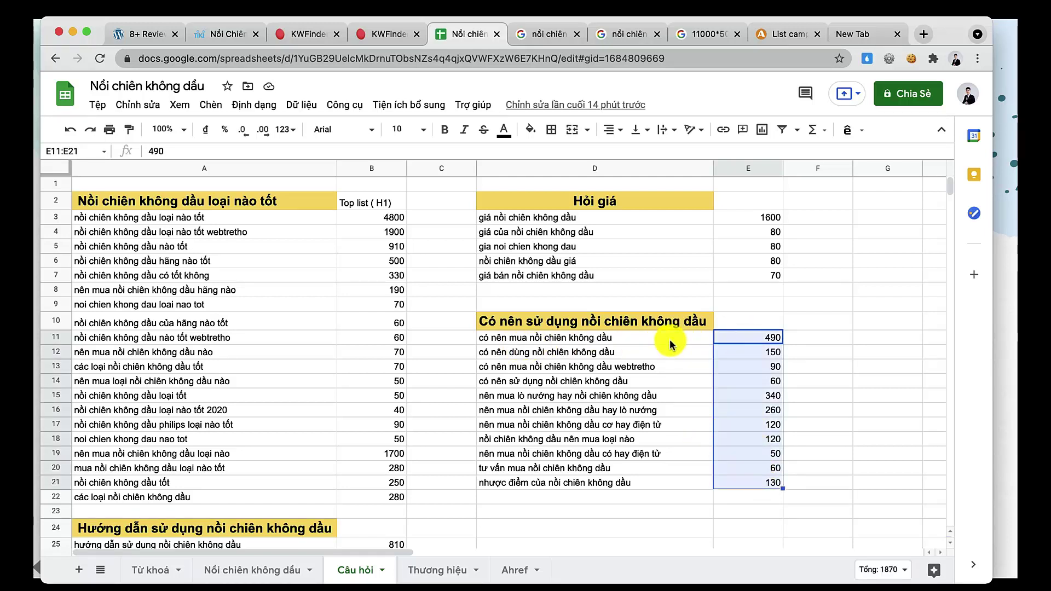
pyautogui.click(572, 335)
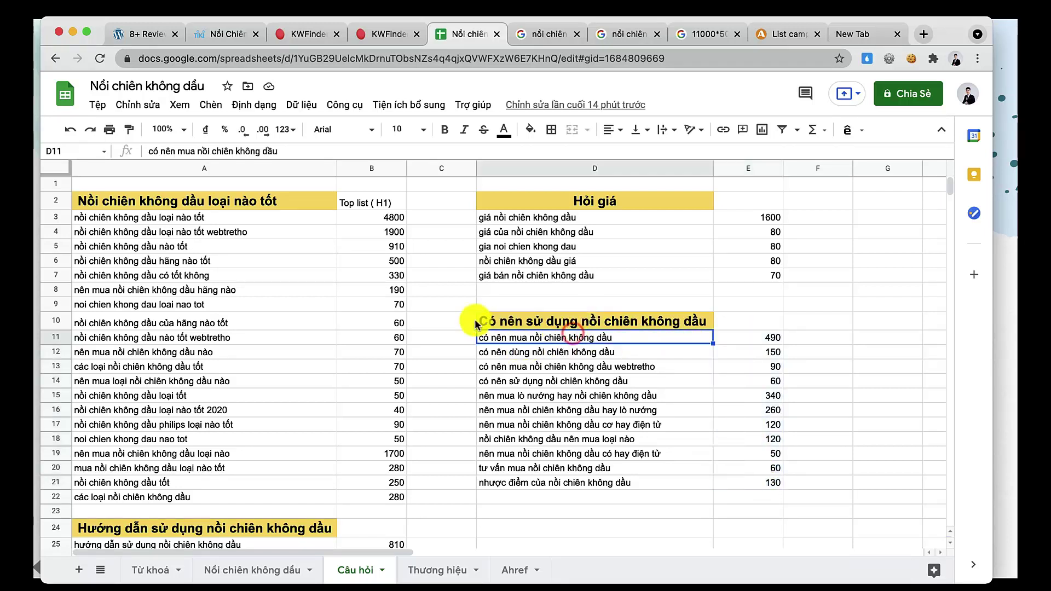
pyautogui.click(169, 207)
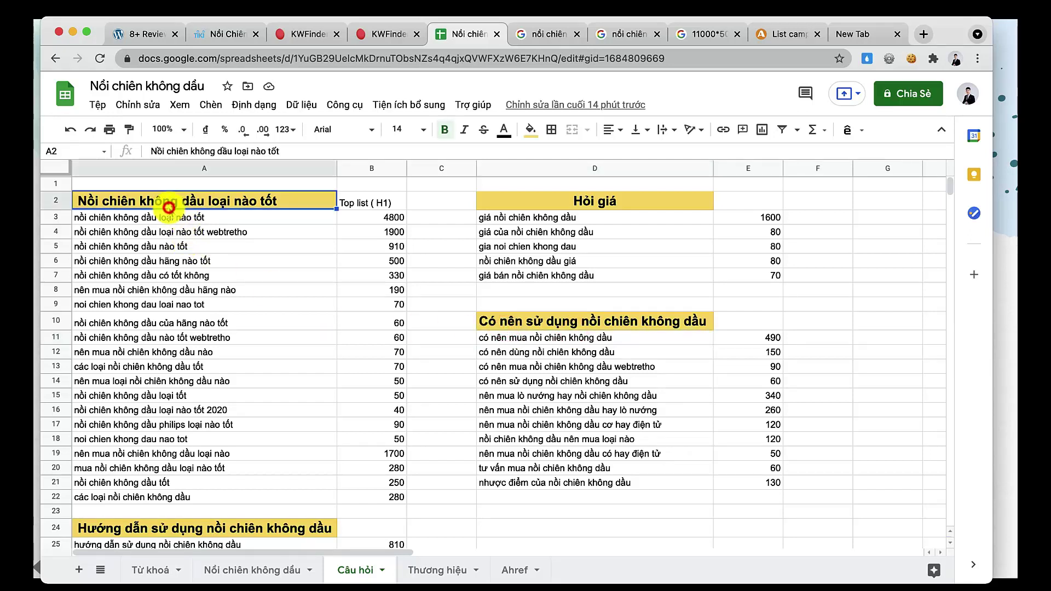
pyautogui.click(188, 234)
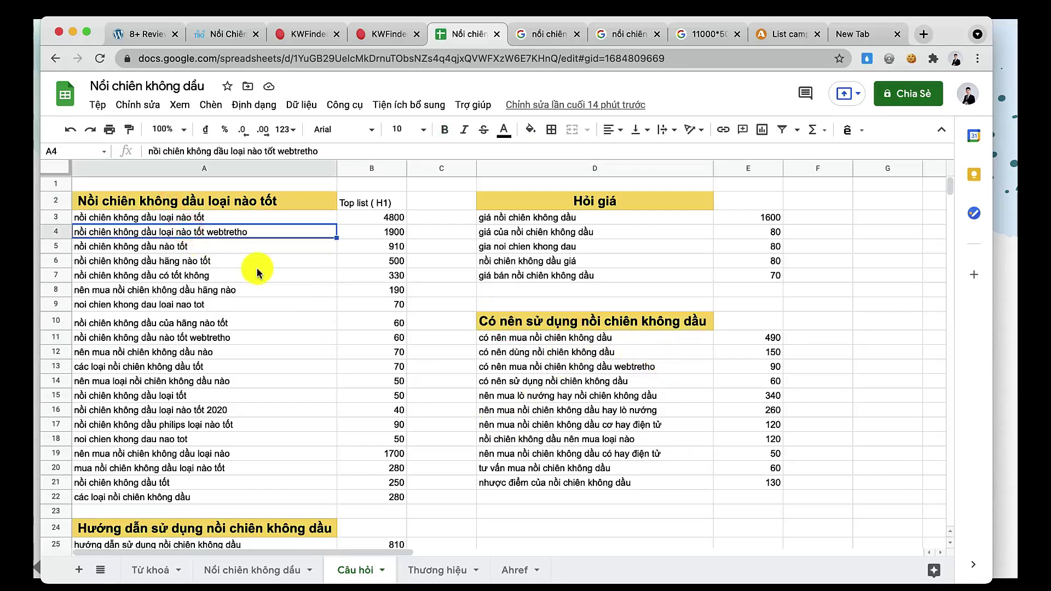
# Open the "Thương hiệu" sheet and select the "Thương hiệu Phillips" search volumes B3:B69 to view their total.
pyautogui.click(433, 572)
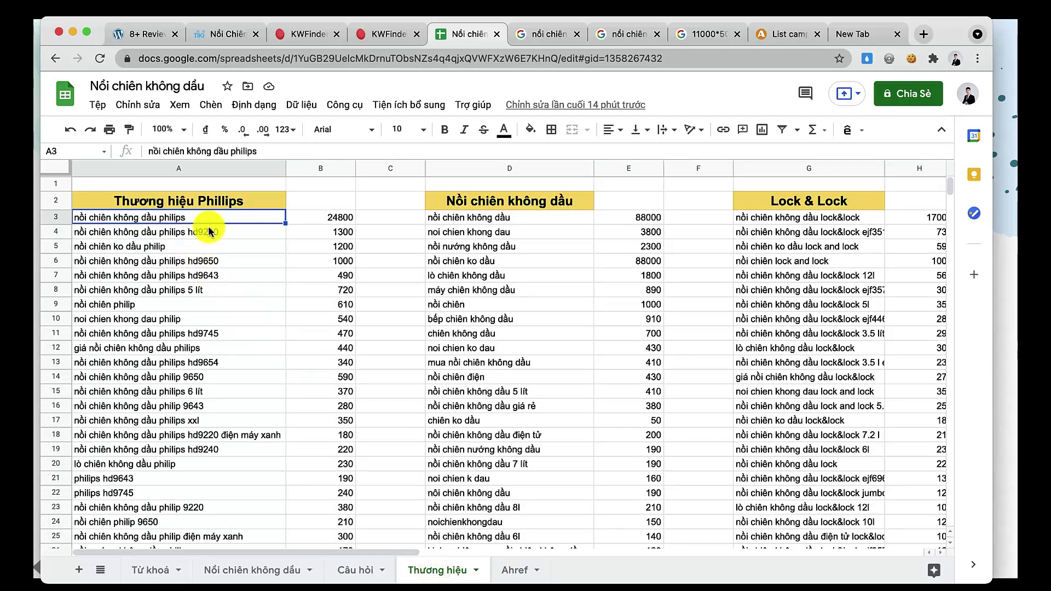
pyautogui.click(296, 200)
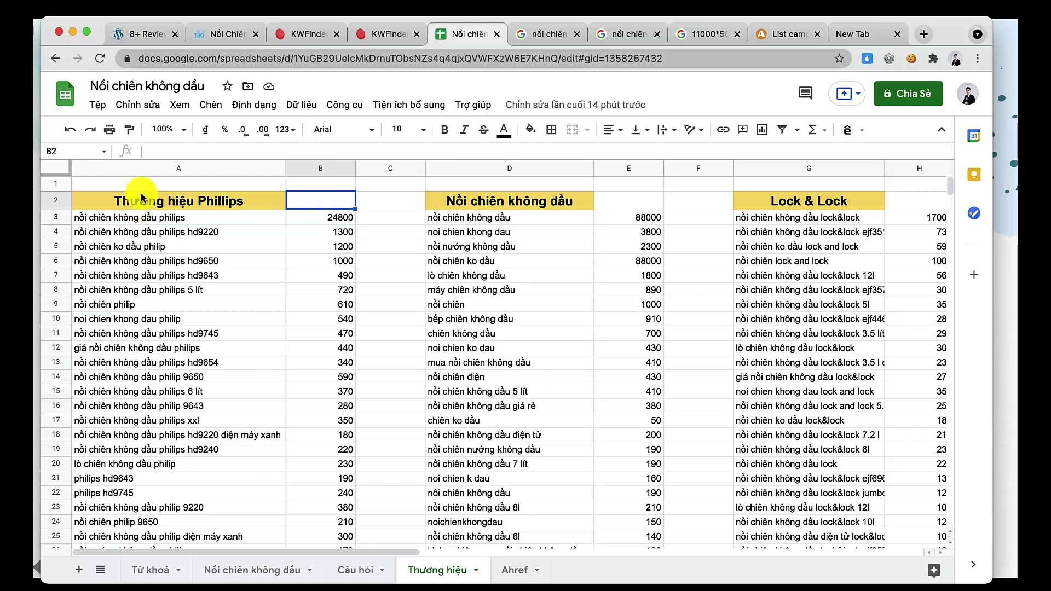
pyautogui.moveTo(320, 219); pyautogui.dragTo(308, 409)
pyautogui.scroll(-3, 322, 348)
pyautogui.scroll(-10, 312, 375)
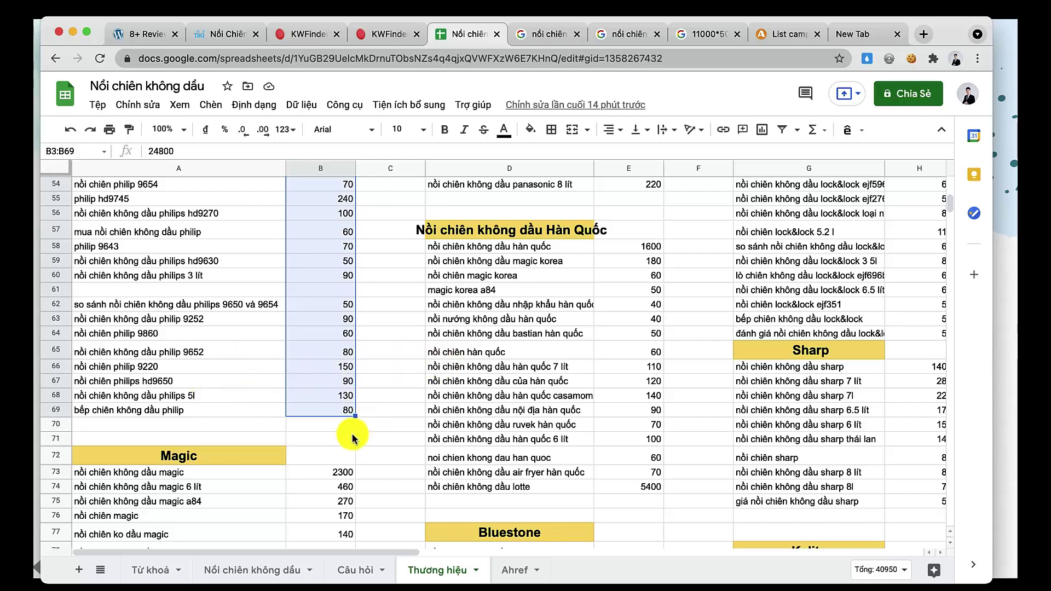
pyautogui.click(390, 425)
# Select the "Lock & Lock" search volumes H3:H64 on the "Thương hiệu" sheet to view their total.
pyautogui.scroll(6, 391, 424)
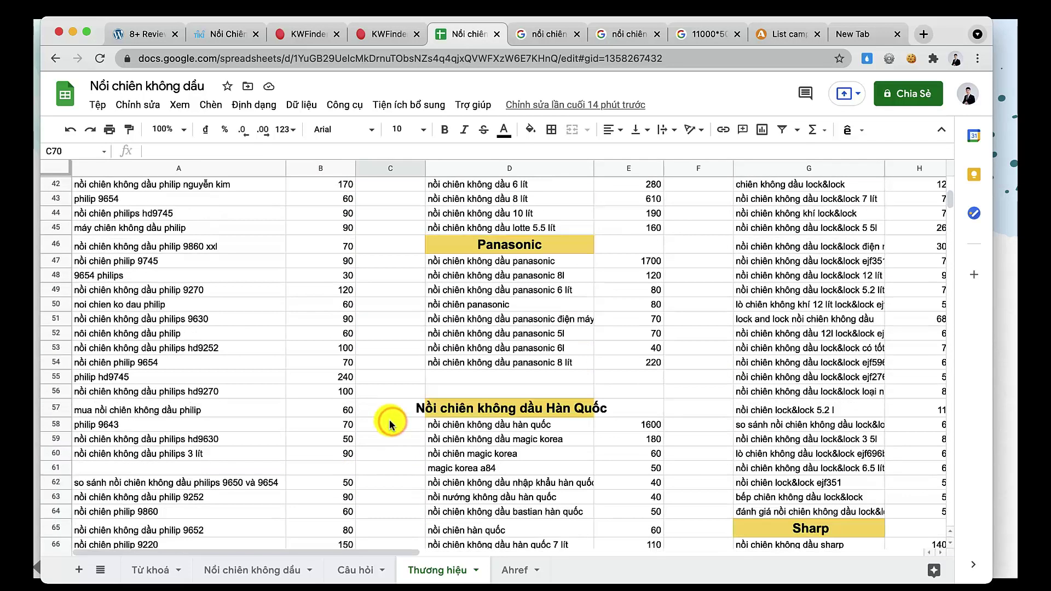
pyautogui.scroll(10, 390, 424)
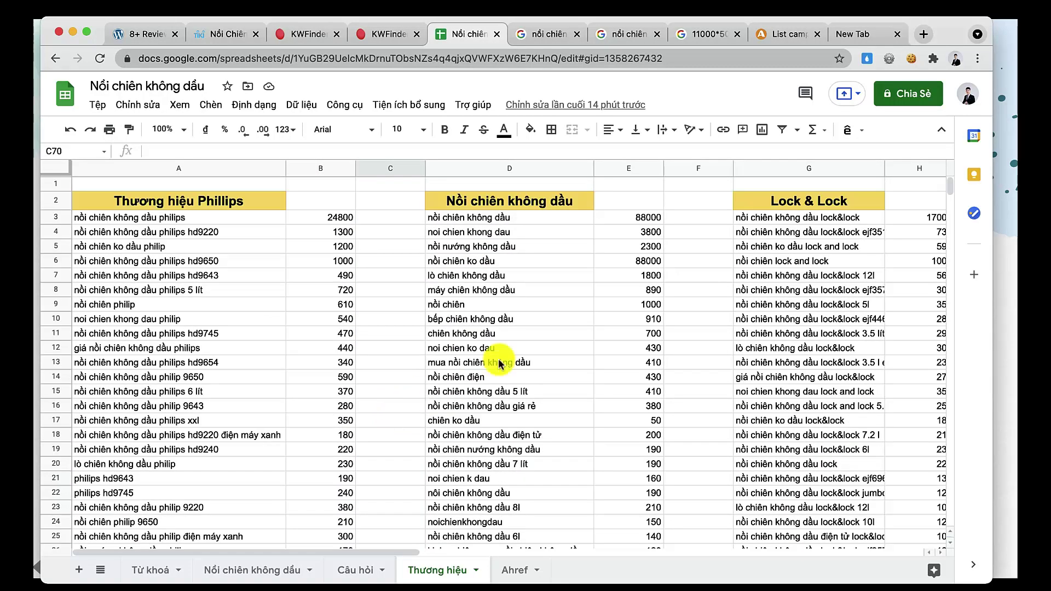
pyautogui.scroll(-1, 631, 312)
pyautogui.scroll(1, 633, 314)
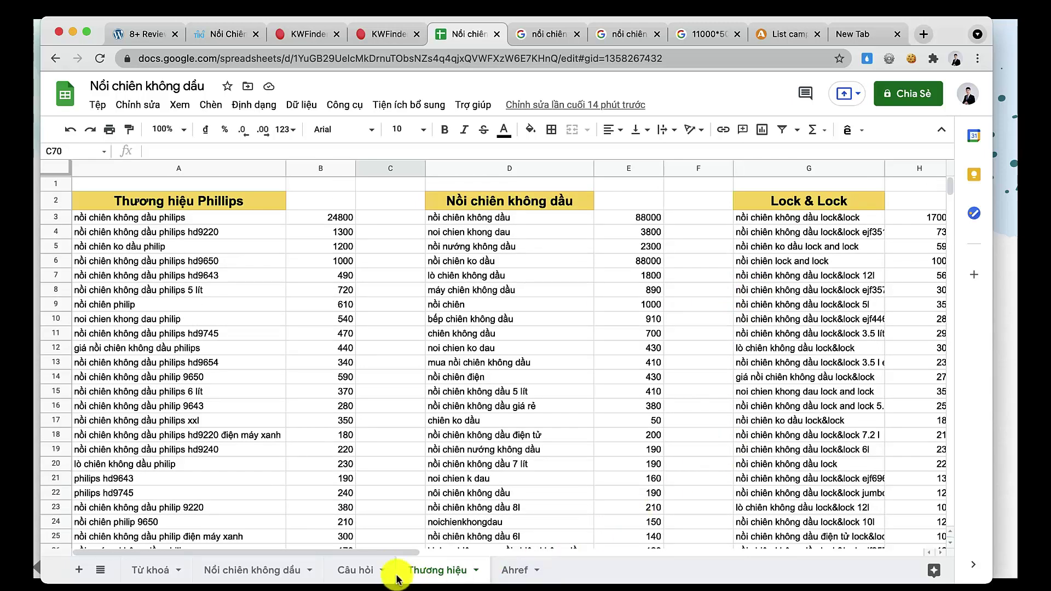
pyautogui.moveTo(379, 551); pyautogui.dragTo(466, 551)
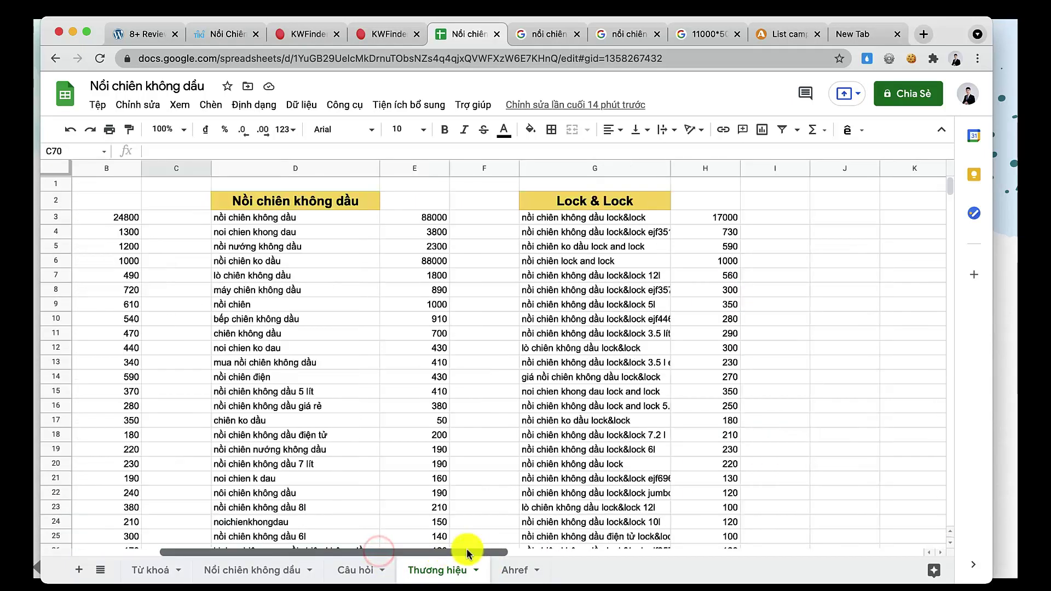
pyautogui.moveTo(695, 222); pyautogui.dragTo(702, 382)
pyautogui.scroll(-5, 704, 411)
pyautogui.scroll(-9, 704, 416)
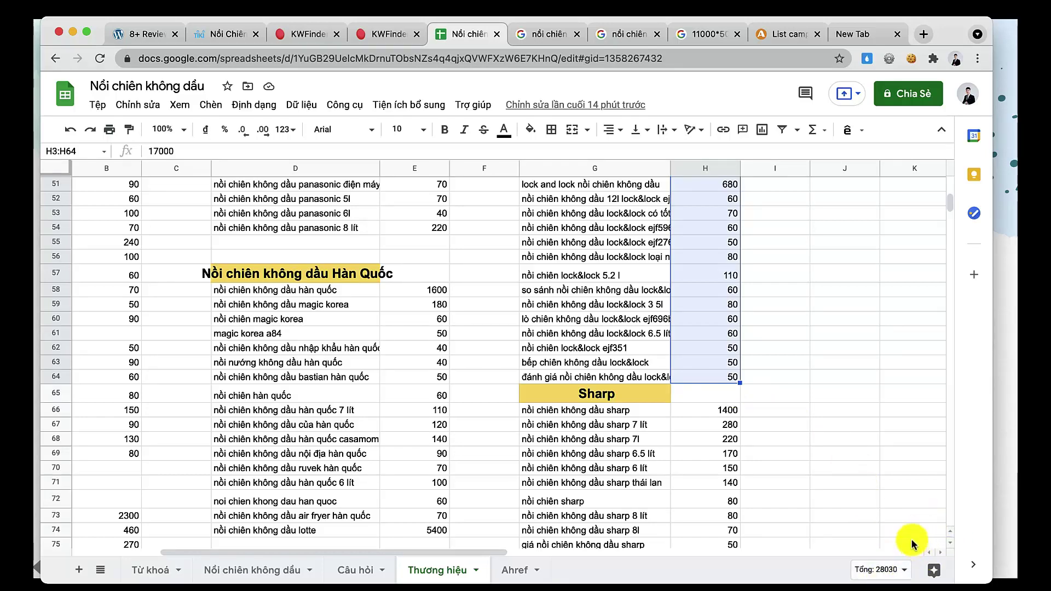
pyautogui.click(341, 277)
# Examine all the brand keyword groups on the "Thương hiệu" sheet, from Phillips through Magic, Bluestone, Tefal and Sunhouse to the nine shield keywords.
pyautogui.scroll(20, 340, 276)
pyautogui.hscroll(-2, 341, 276)
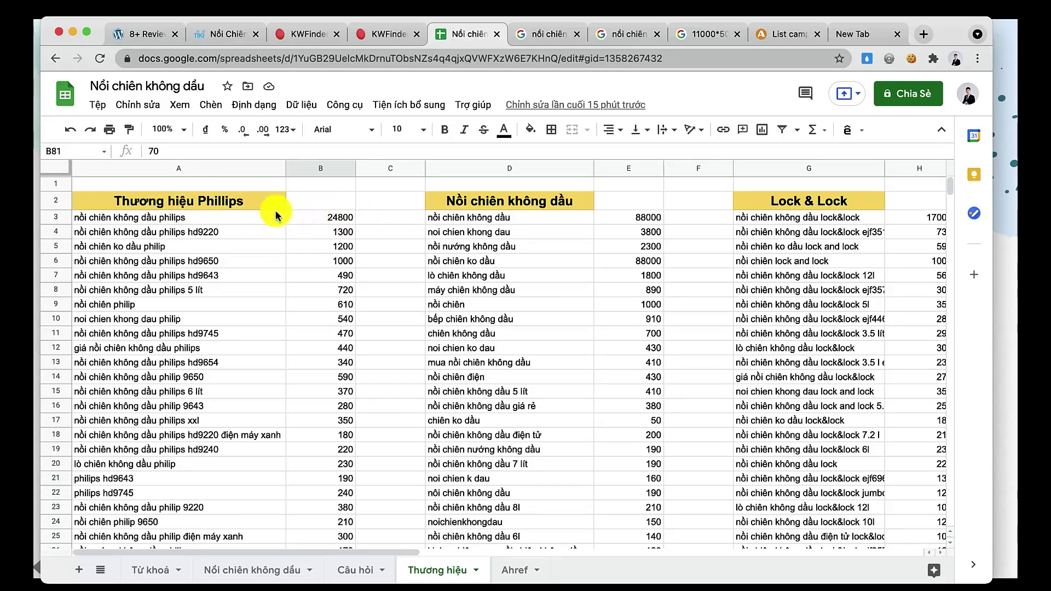
pyautogui.scroll(-15, 629, 265)
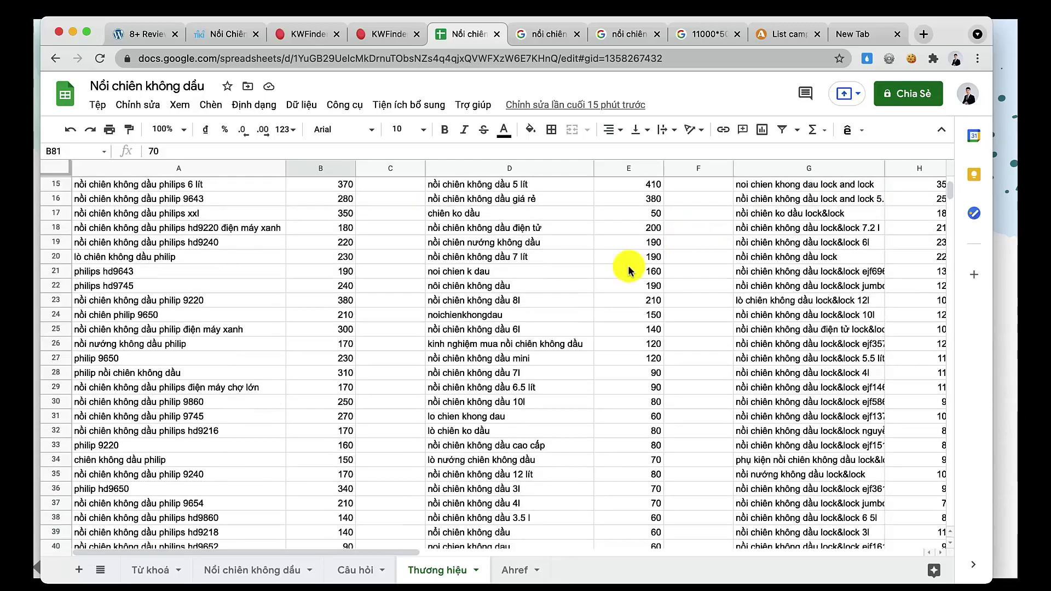
pyautogui.scroll(-3, 479, 241)
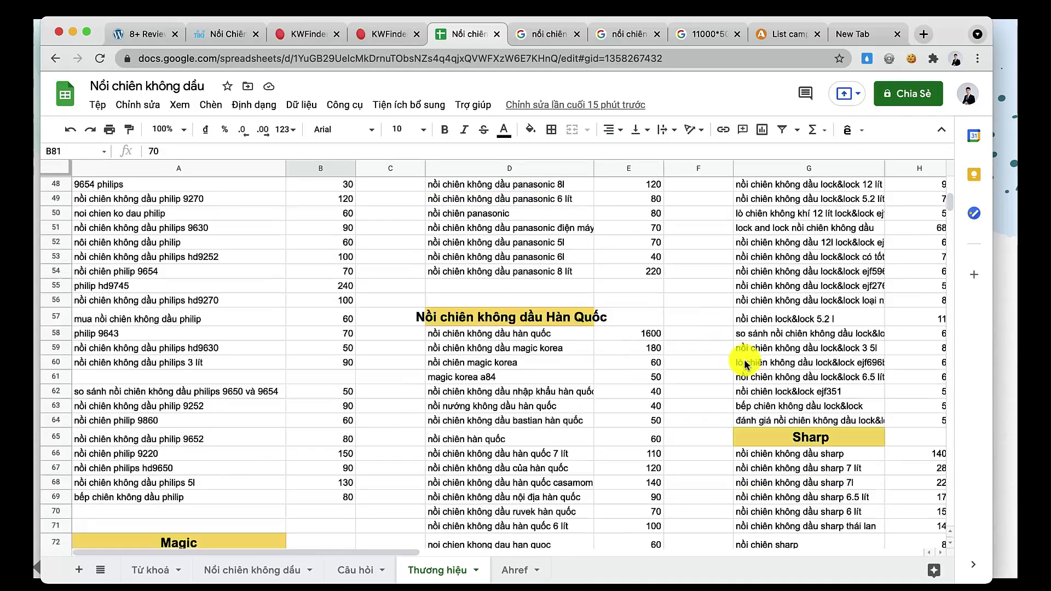
pyautogui.scroll(-4, 124, 428)
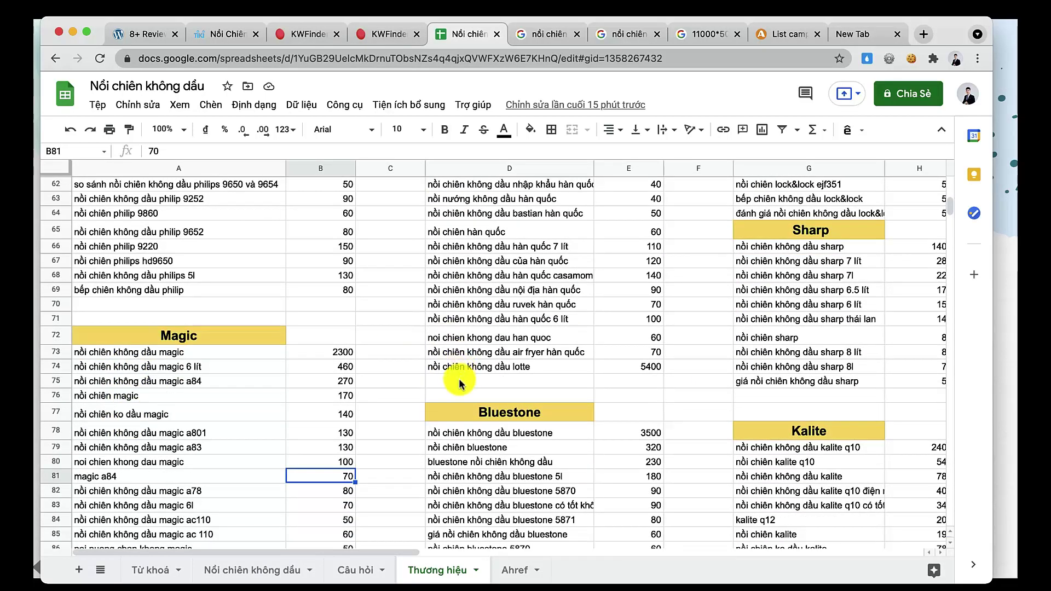
pyautogui.scroll(-5, 836, 431)
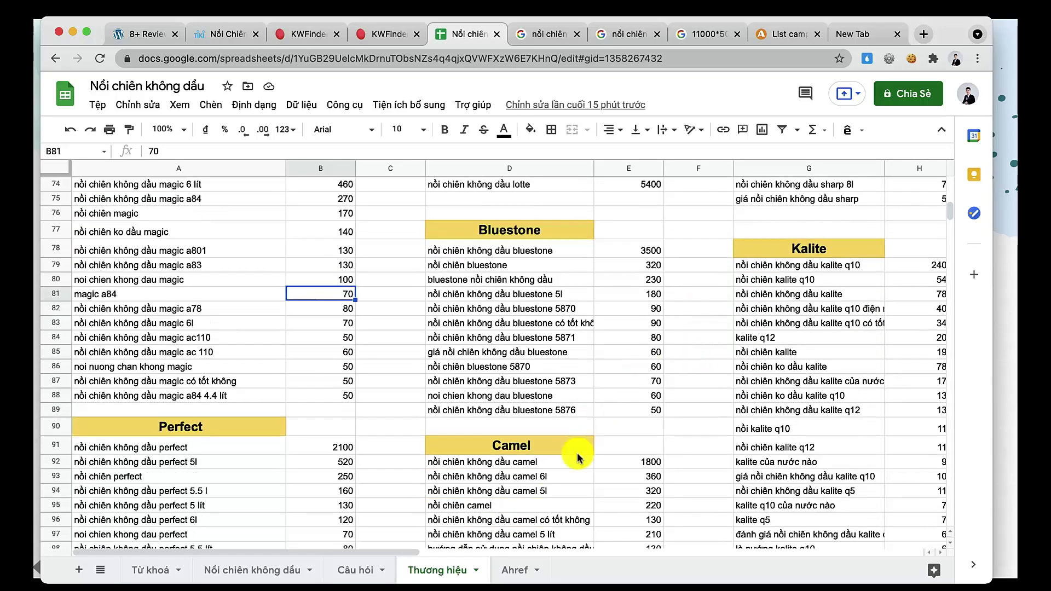
pyautogui.scroll(-8, 133, 450)
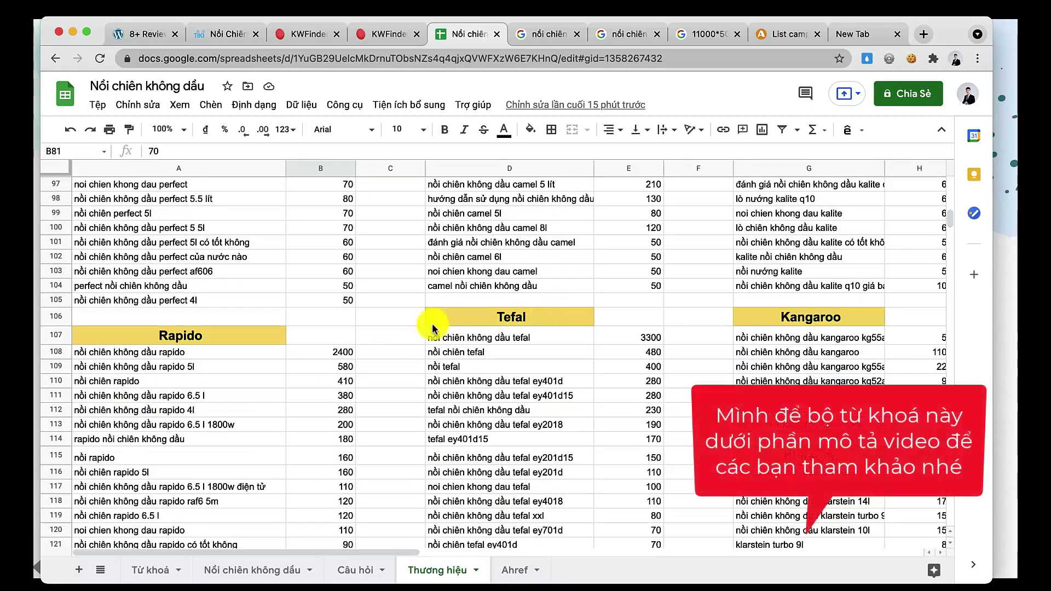
pyautogui.scroll(-2, 247, 339)
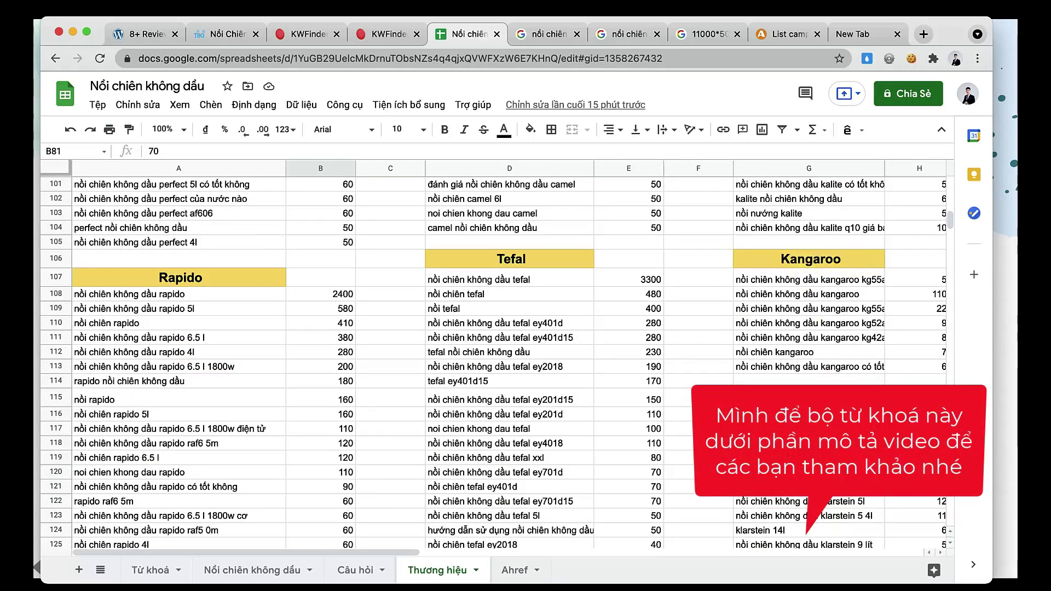
pyautogui.scroll(-2, 799, 345)
pyautogui.scroll(-5, 544, 481)
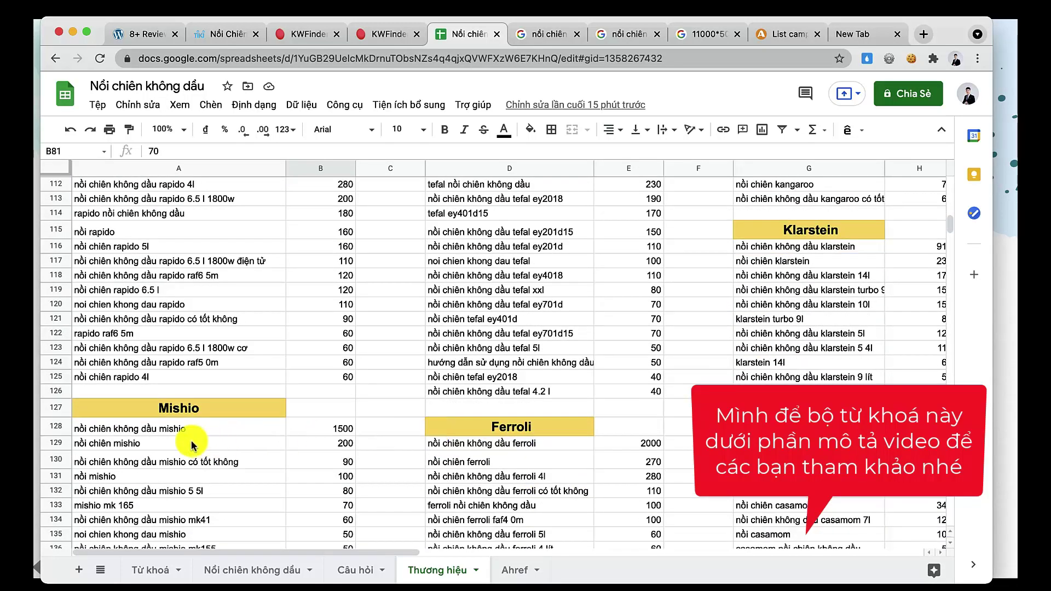
pyautogui.scroll(-3, 887, 356)
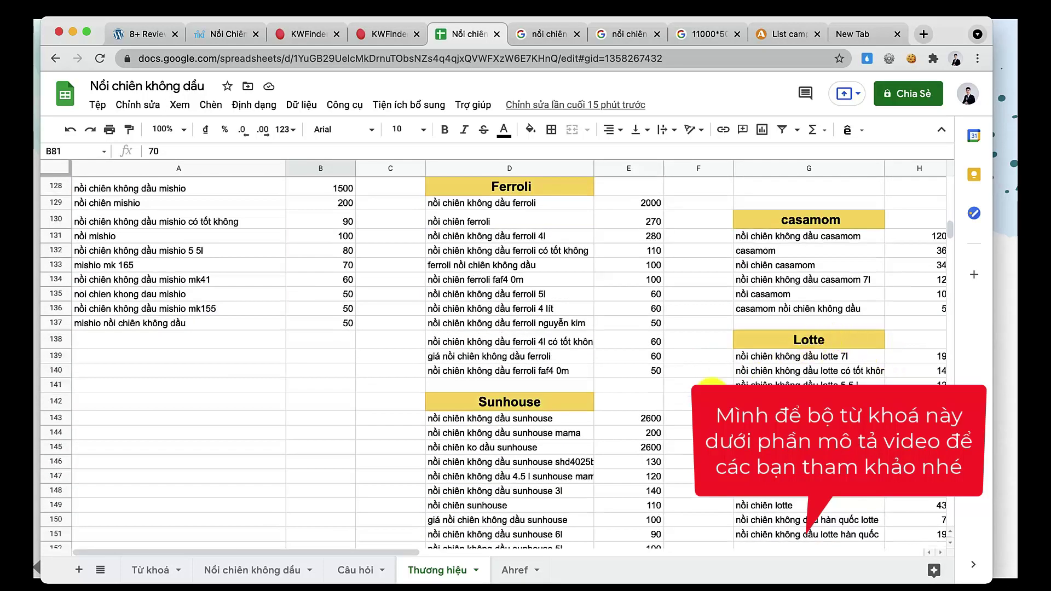
pyautogui.scroll(-3, 515, 430)
pyautogui.scroll(-7, 811, 371)
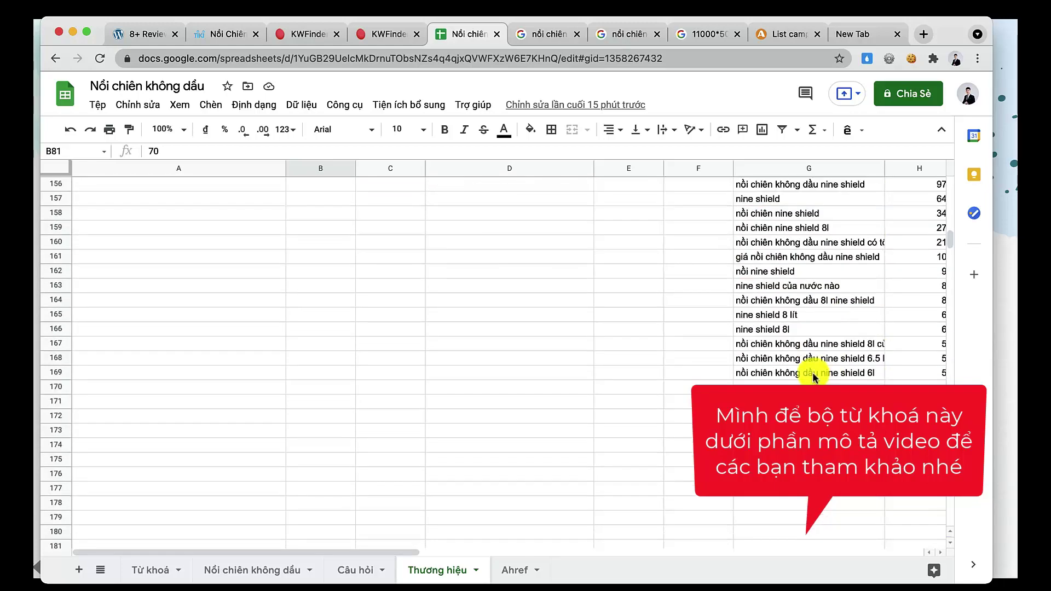
pyautogui.scroll(10, 810, 374)
pyautogui.scroll(20, 809, 373)
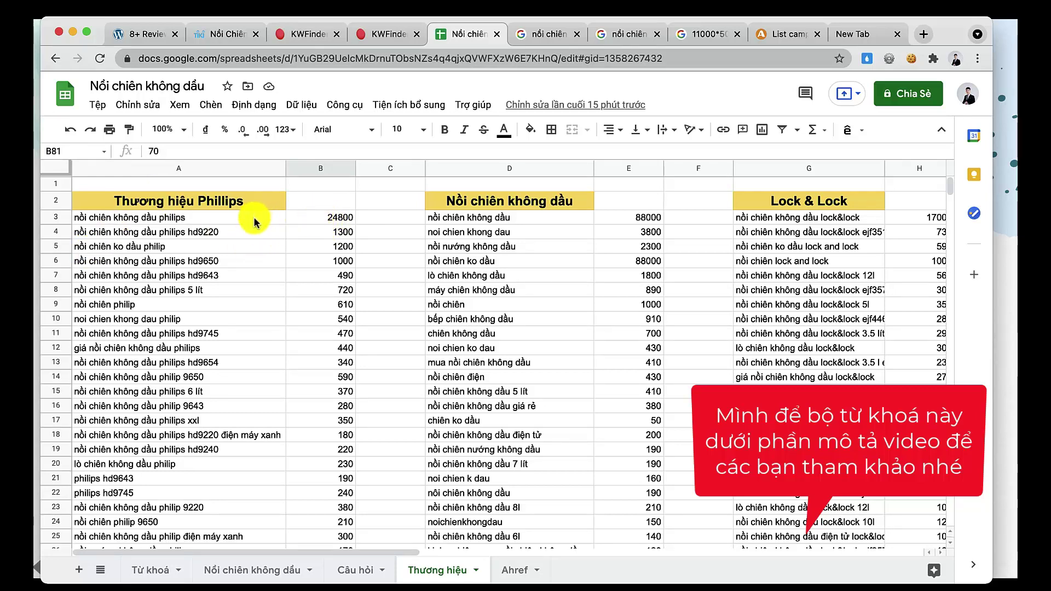
# Select the "nồi chiên không dầu philips" keyword in A3 and its search volume in B3.
pyautogui.click(305, 217)
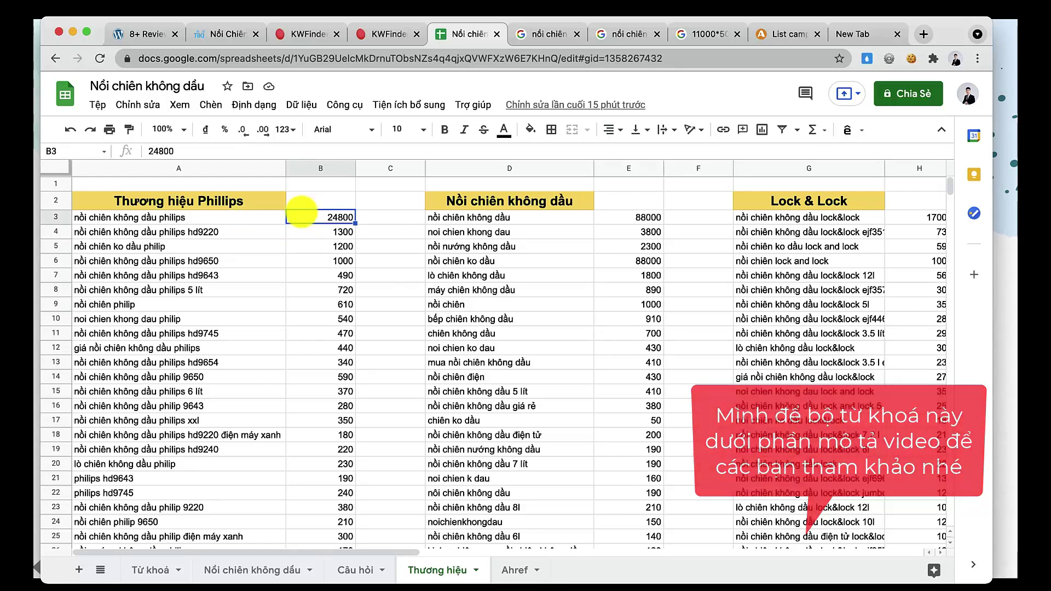
pyautogui.click(225, 216)
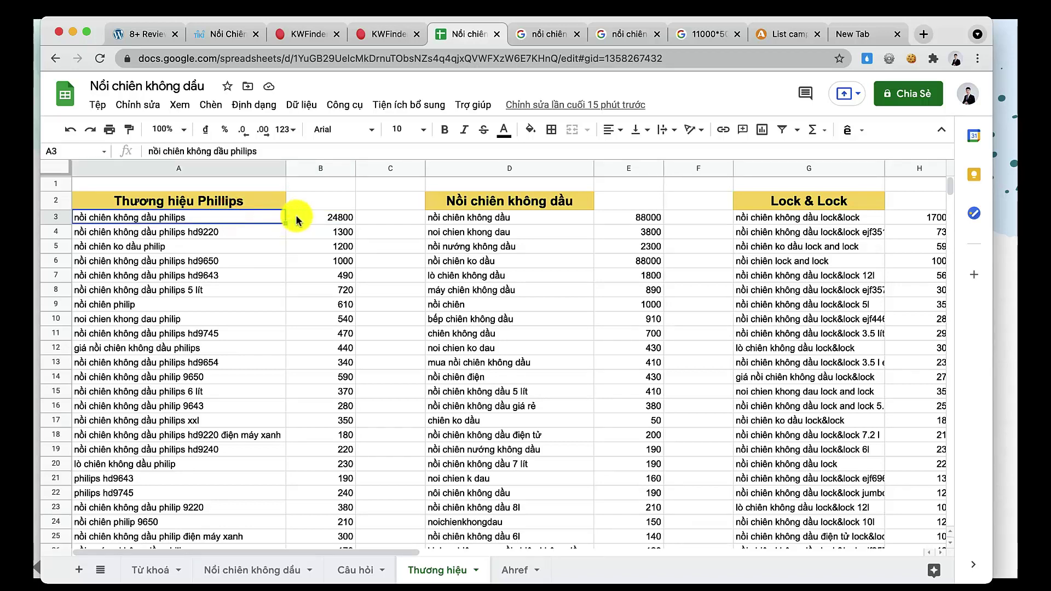
pyautogui.click(297, 218)
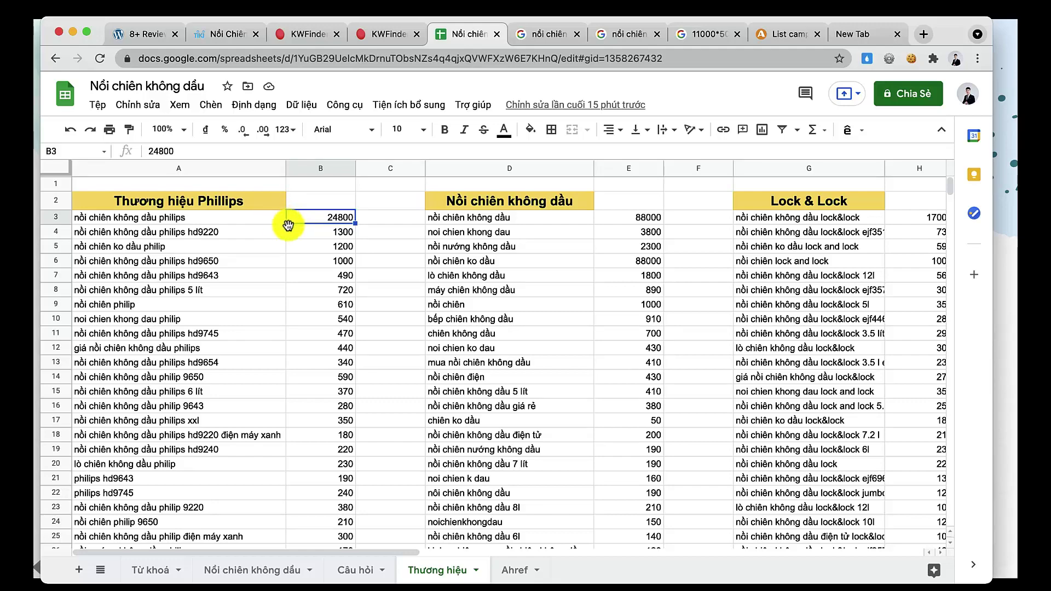
# Select the "Thương hiệu Phillips" search volumes B3:B71 to view their total, and look through the brand groups beneath.
pyautogui.moveTo(310, 220); pyautogui.dragTo(338, 476)
pyautogui.scroll(-3, 338, 471)
pyautogui.scroll(-10, 338, 476)
pyautogui.scroll(-2, 337, 476)
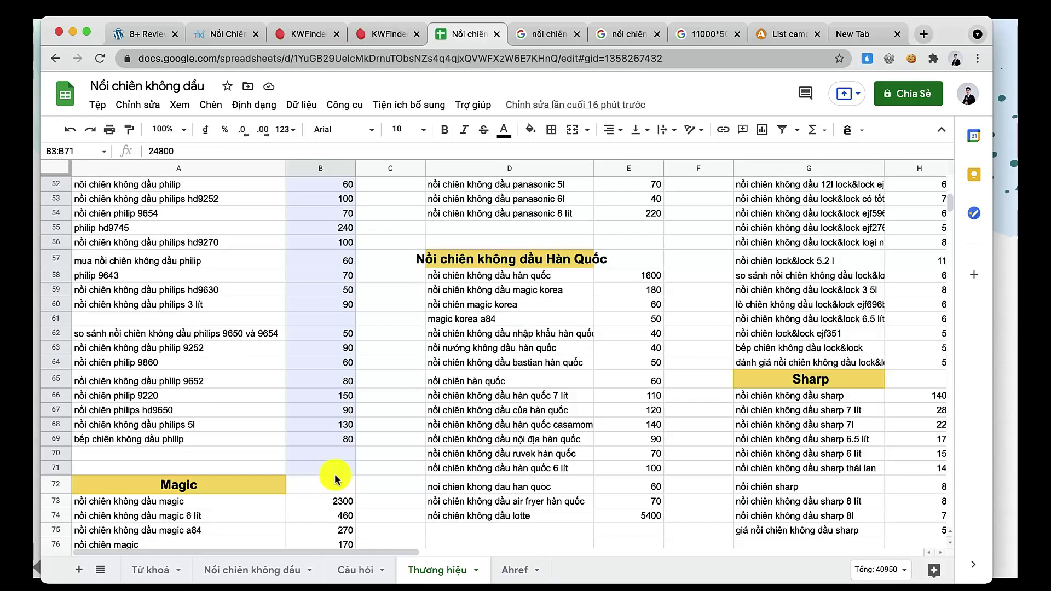
pyautogui.click(366, 428)
pyautogui.scroll(13, 342, 251)
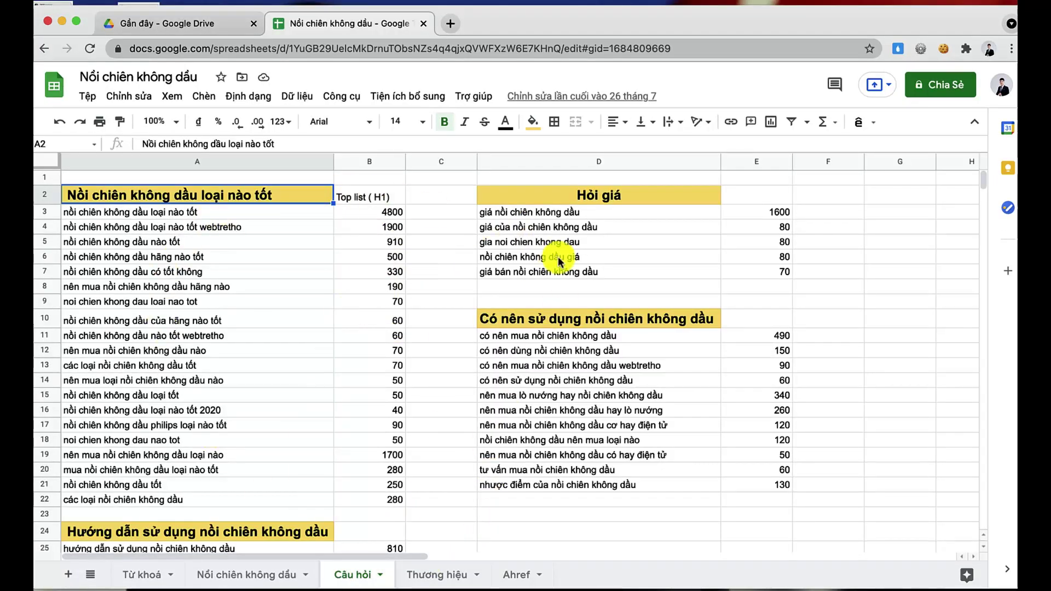
# Open the "Thương hiệu" sheet and look through its brand keyword groups down to Magic, Hàn Quốc and Sharp.
pyautogui.click(444, 585)
pyautogui.scroll(-10, 488, 236)
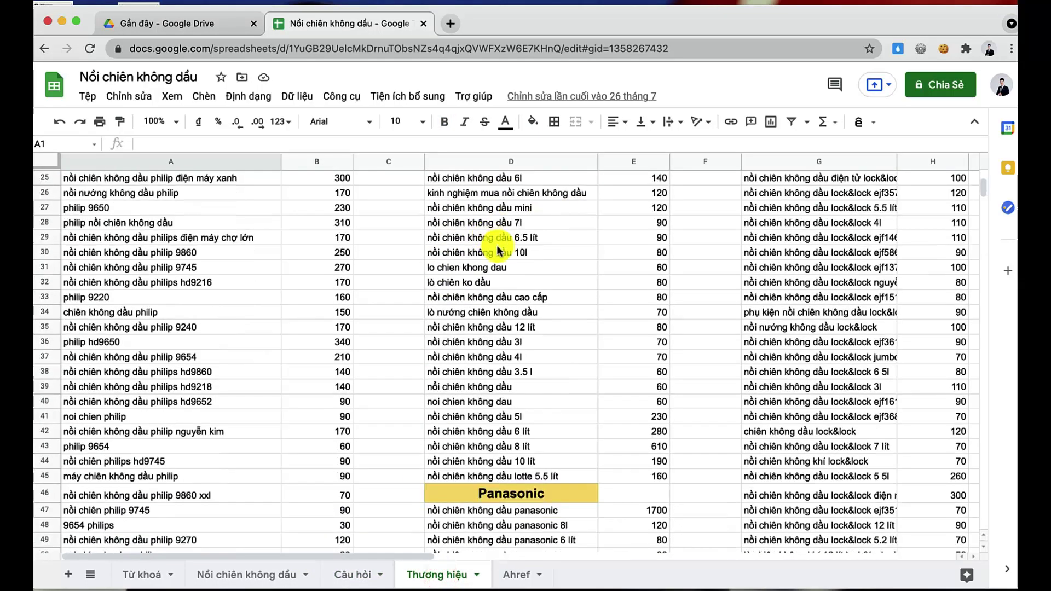
pyautogui.scroll(-4, 499, 253)
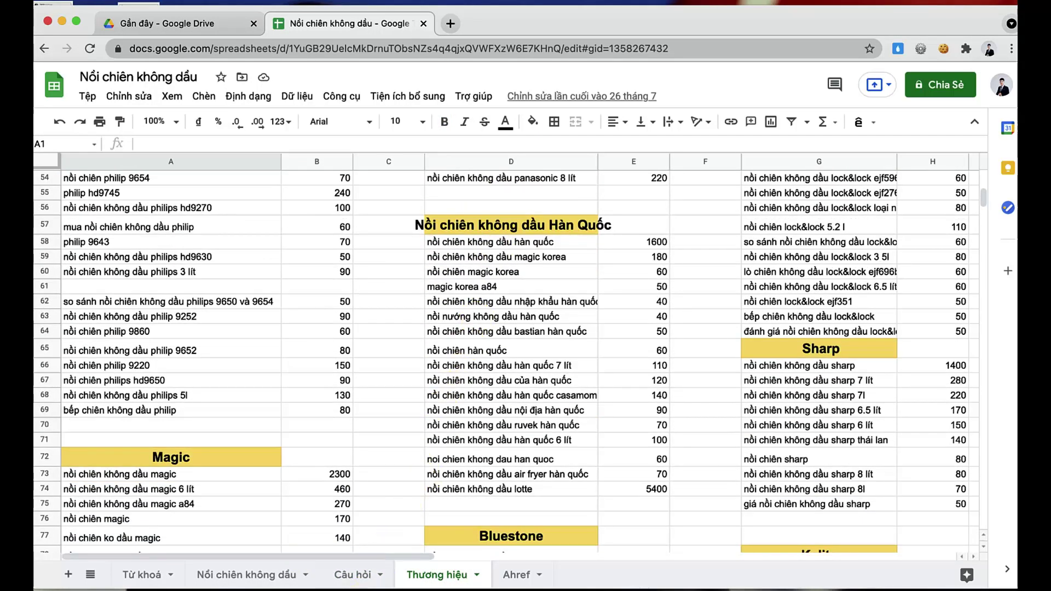
# Return to the "Câu hỏi" sheet and select the "Nồi chiên không dầu loại nào tốt" search volumes B3:B22.
pyautogui.click(349, 581)
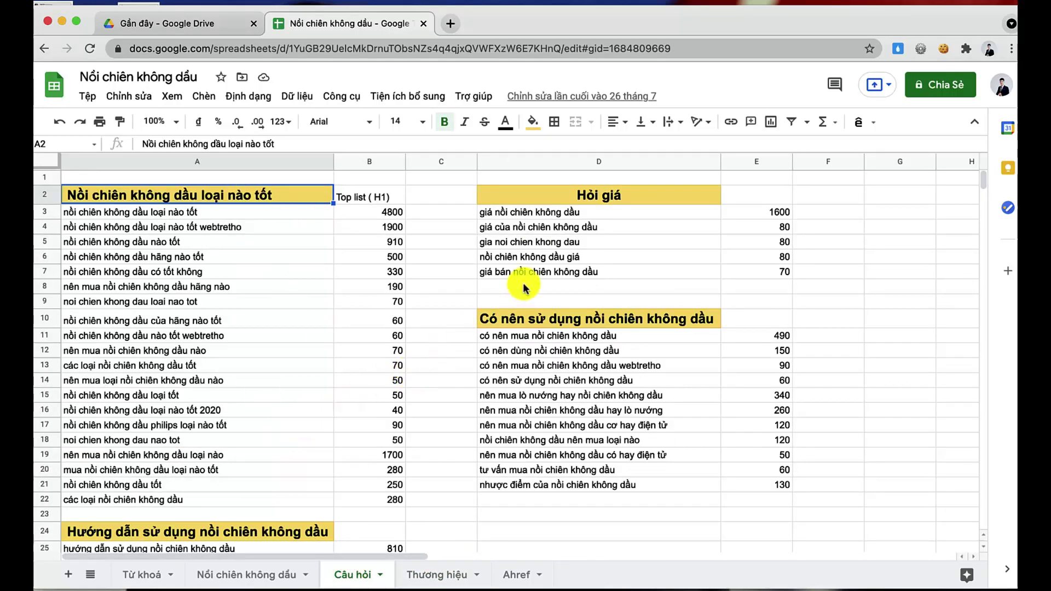
pyautogui.hotkey('ctrl', 'Right')
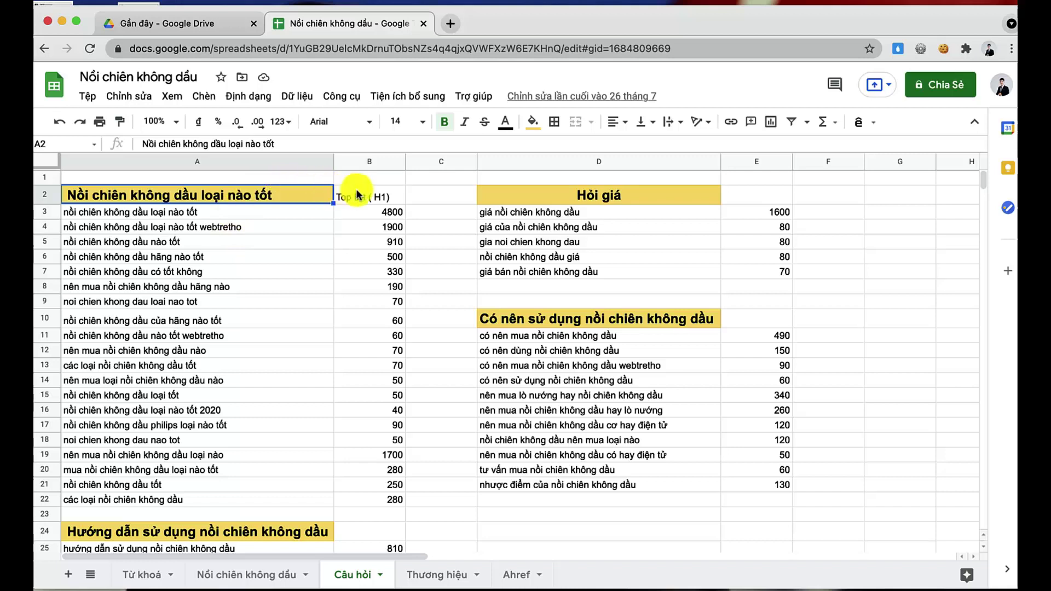
pyautogui.moveTo(379, 213); pyautogui.dragTo(392, 498)
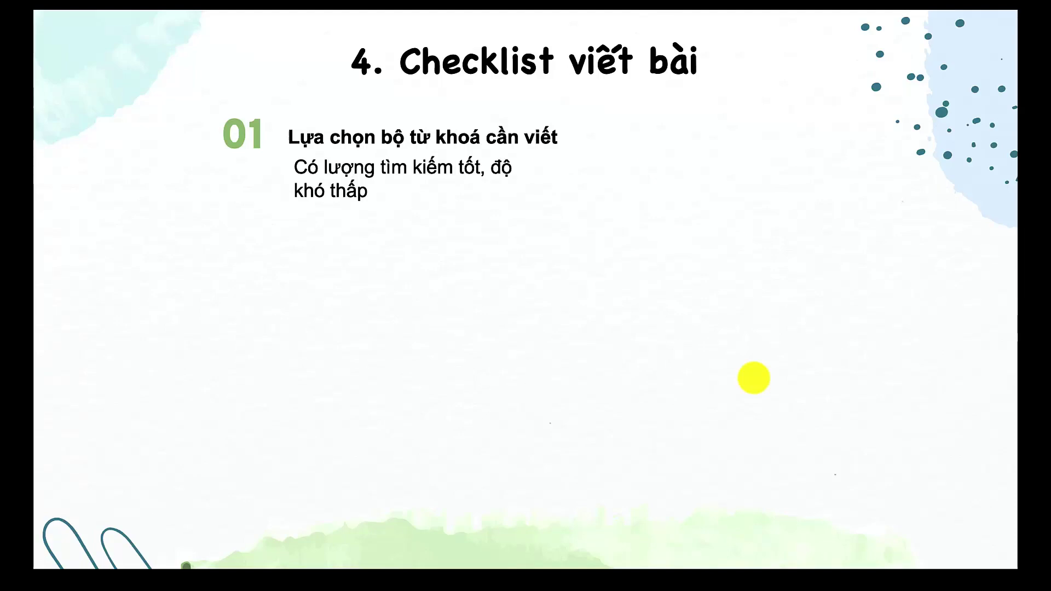
pyautogui.click(753, 377)
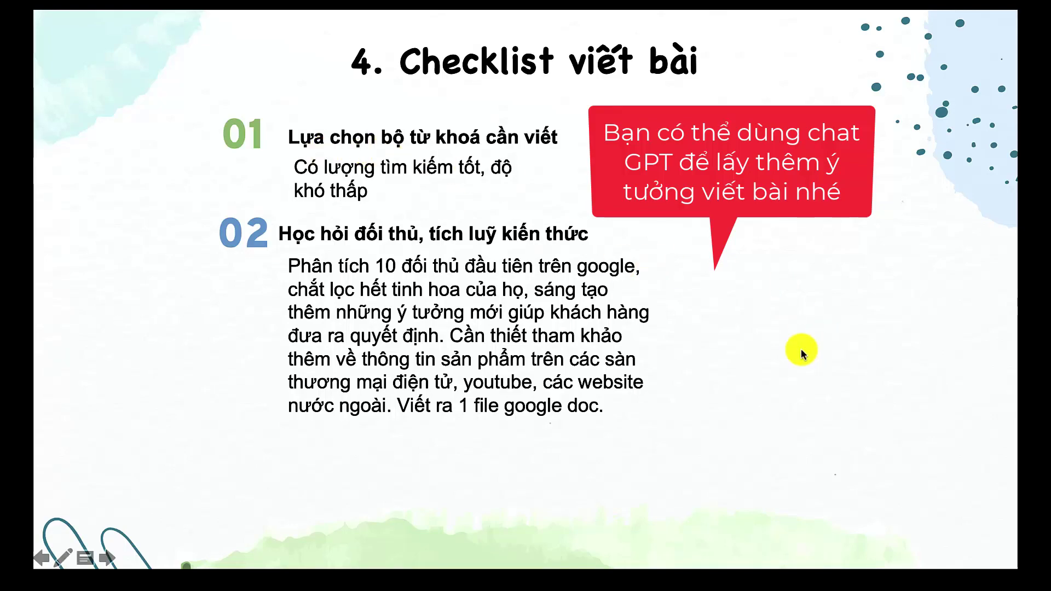
# Switch to Chrome and examine the first page of Google results for "nồi chiên không dầu loại nào tốt".
pyautogui.press('super+Tab')
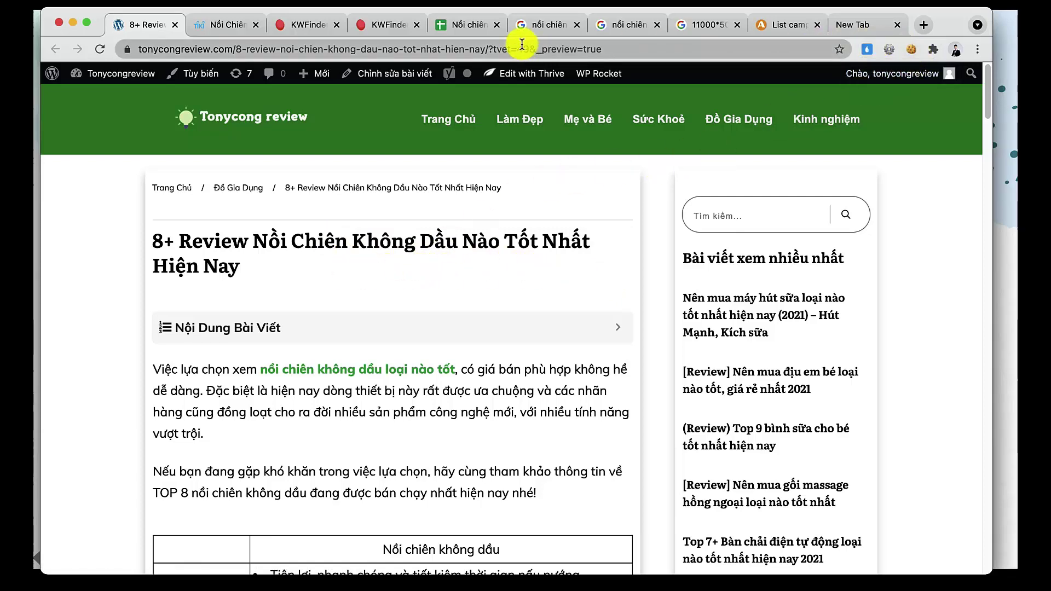
pyautogui.click(535, 33)
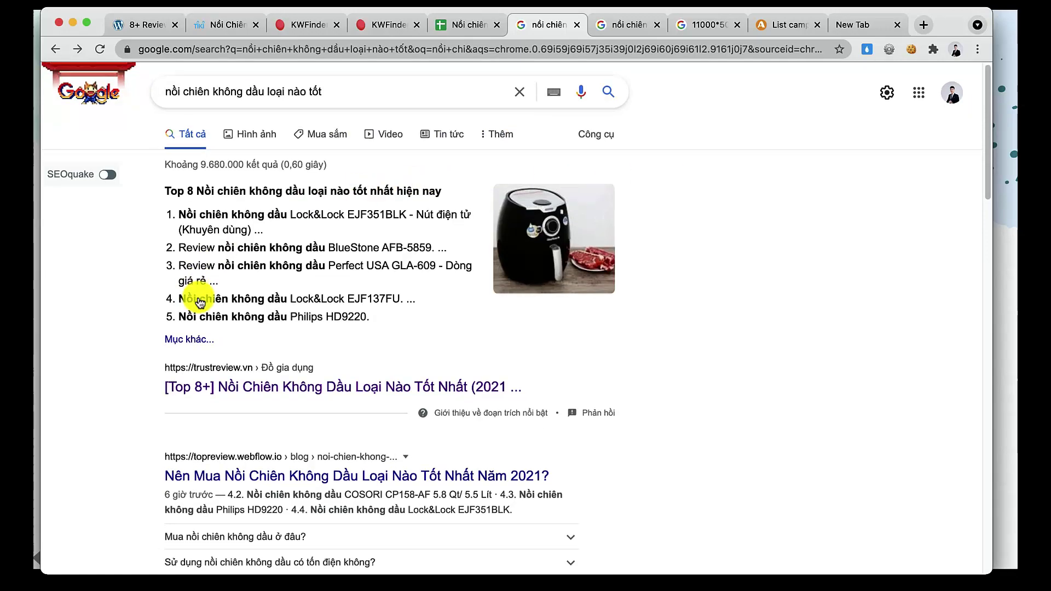
pyautogui.scroll(-4, 204, 301)
pyautogui.scroll(-9, 200, 200)
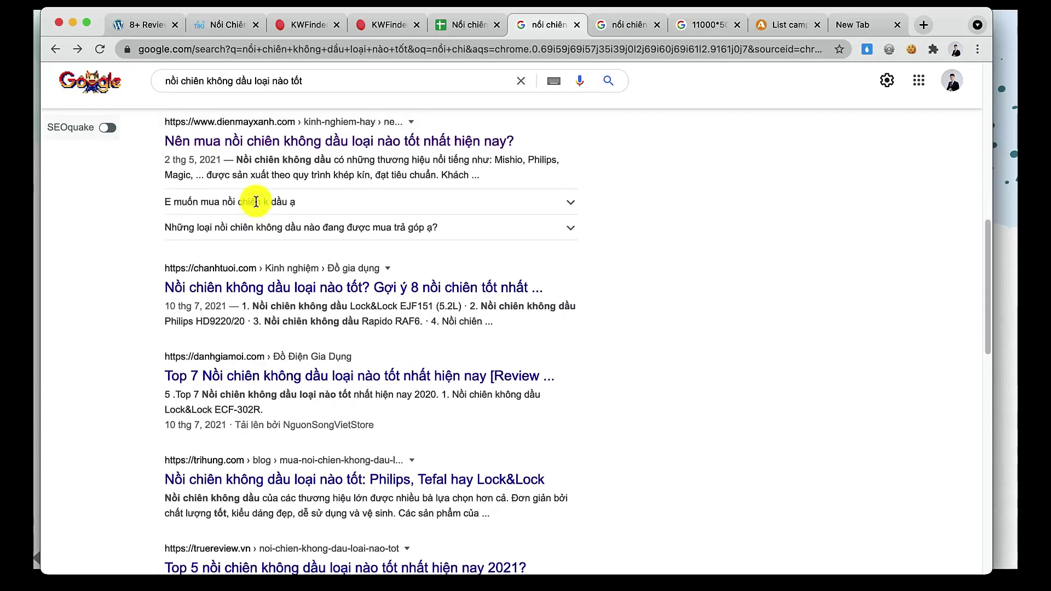
pyautogui.scroll(-5, 277, 227)
pyautogui.scroll(18, 277, 228)
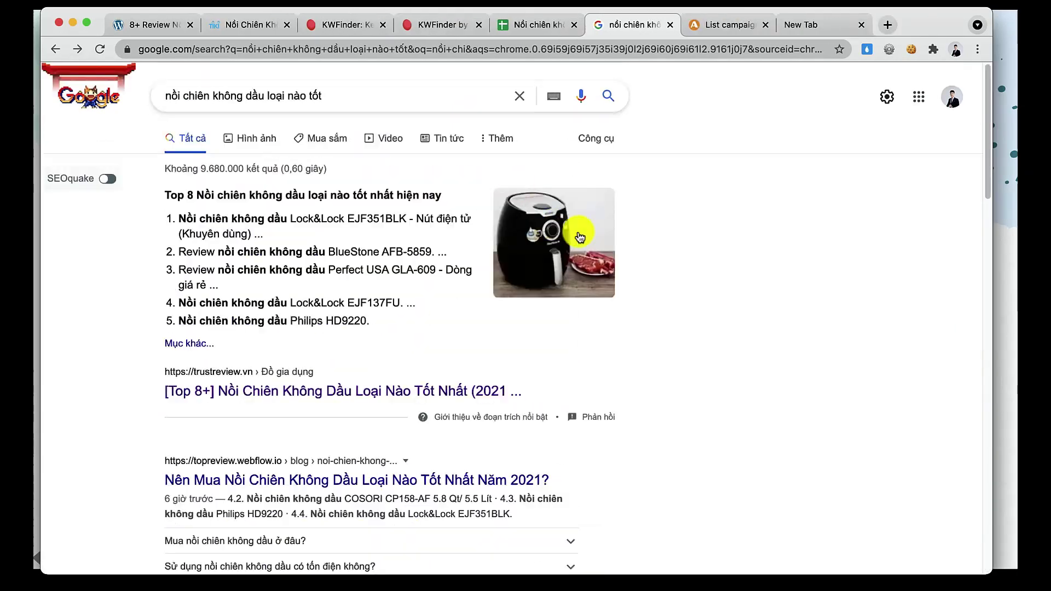
pyautogui.scroll(-2, 328, 364)
pyautogui.scroll(2, 347, 370)
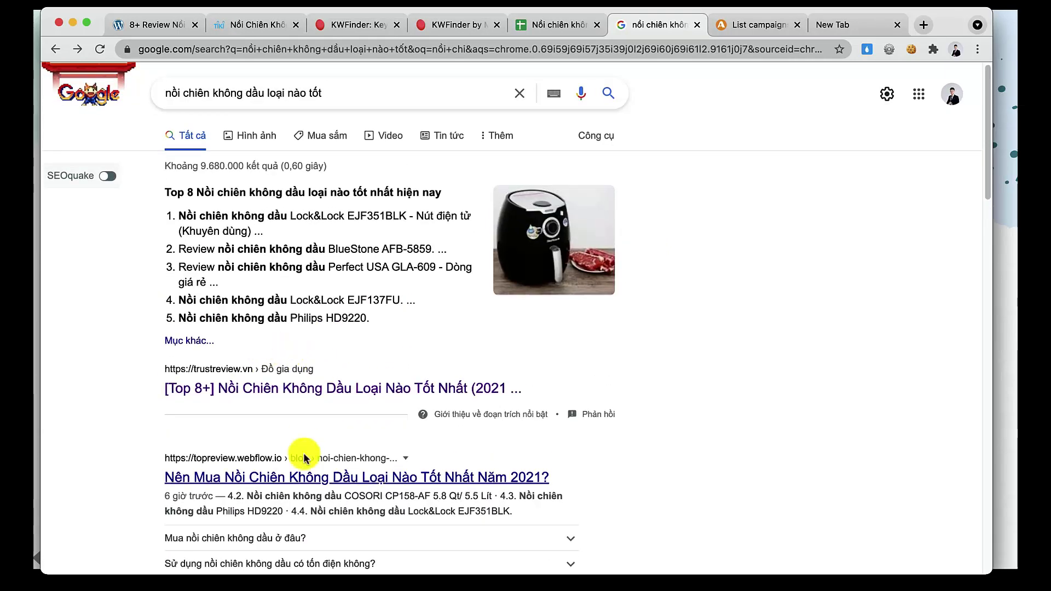
pyautogui.scroll(-5, 301, 453)
pyautogui.scroll(5, 245, 218)
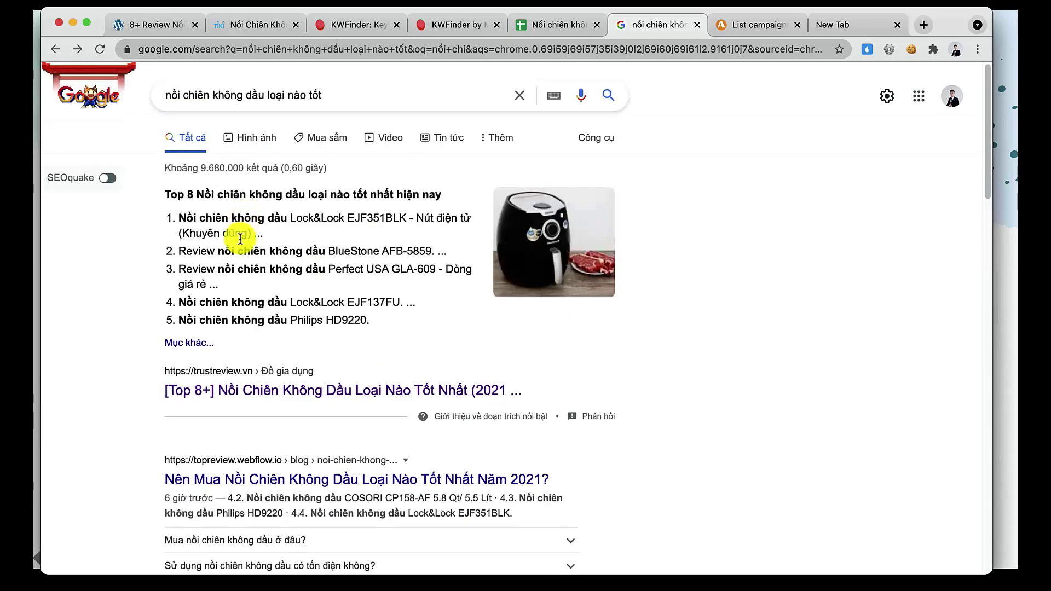
# Open the trustreview.vn and topreview.webflow.io search results in new tabs.
pyautogui.rightClick(293, 393)
pyautogui.click(307, 364)
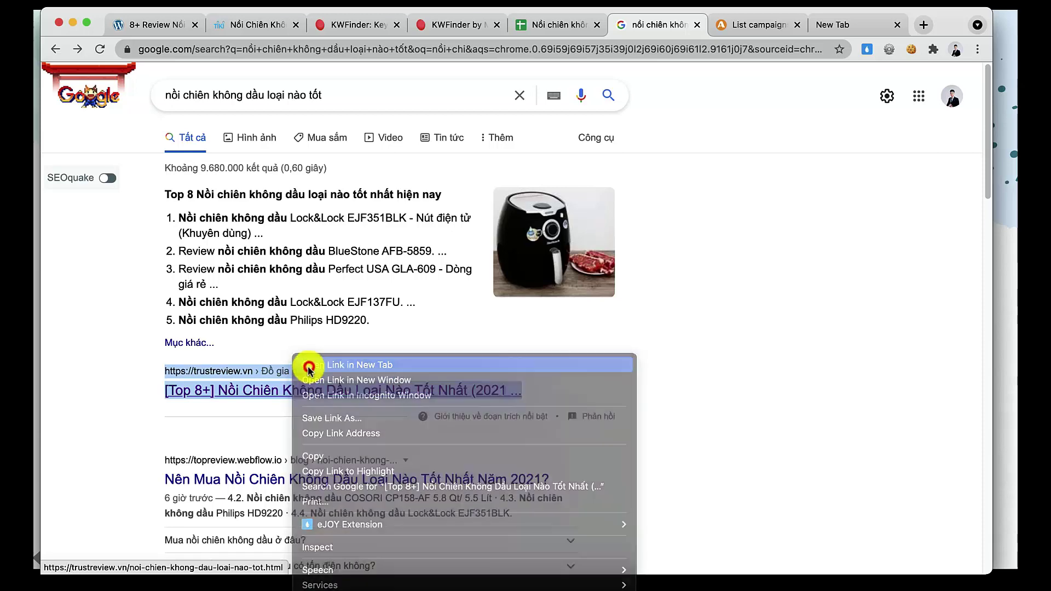
pyautogui.scroll(-4, 512, 195)
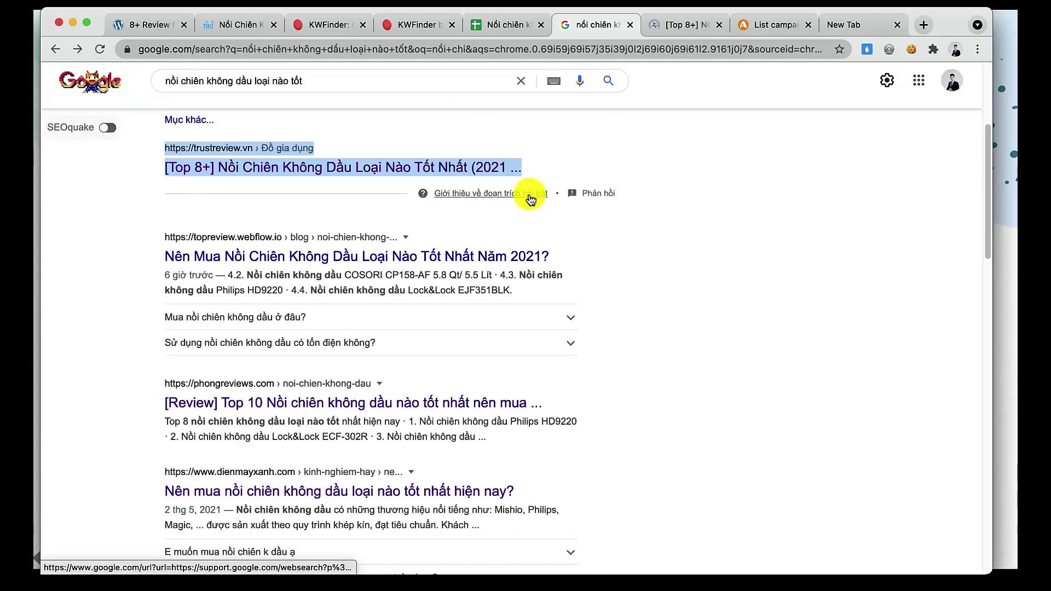
pyautogui.rightClick(270, 261)
pyautogui.click(307, 265)
# Open the phongreviews.com and dienmayxanh.com search results in new tabs and return to the start of the results page.
pyautogui.scroll(-2, 312, 291)
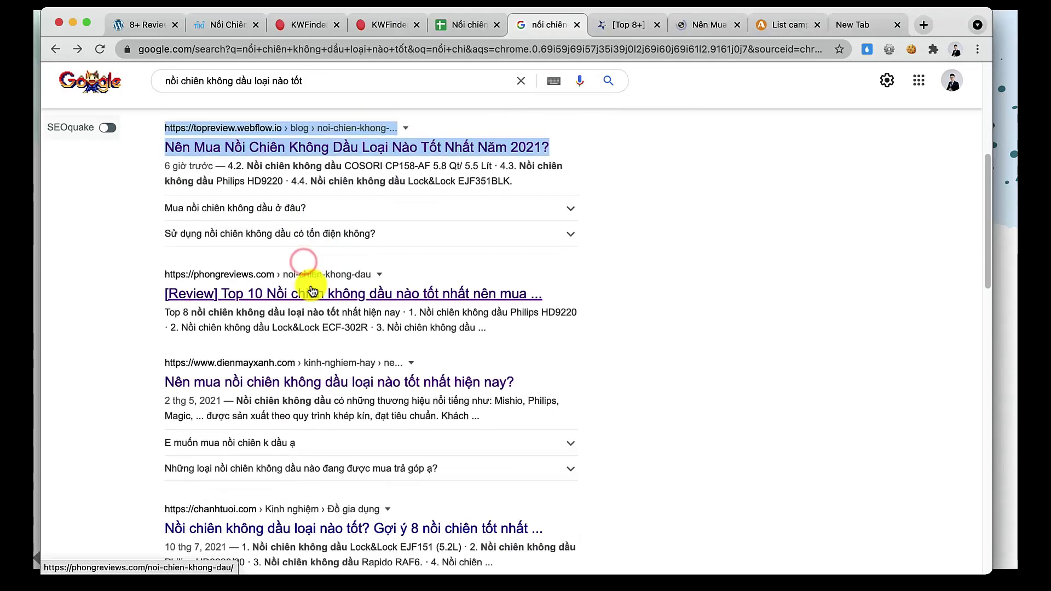
pyautogui.rightClick(312, 291)
pyautogui.click(319, 296)
pyautogui.scroll(-2, 312, 291)
pyautogui.rightClick(256, 264)
pyautogui.click(267, 270)
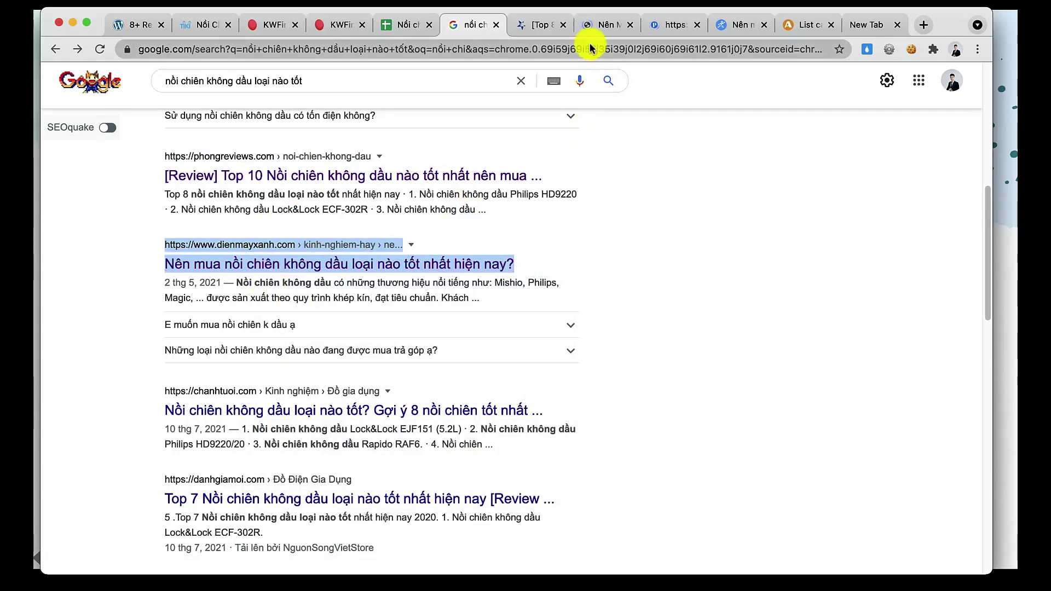
pyautogui.scroll(8, 560, 210)
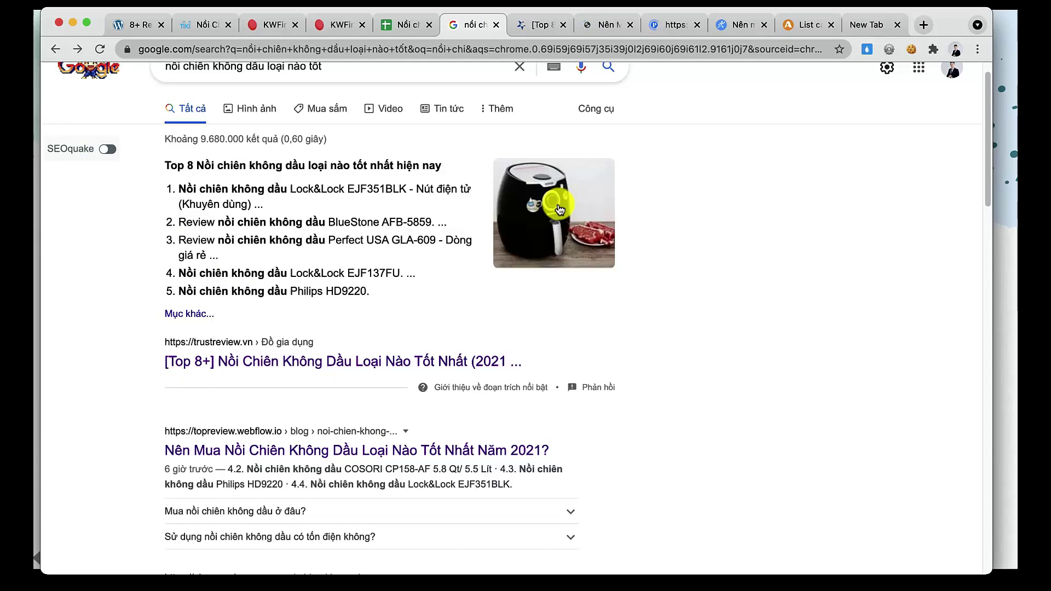
pyautogui.scroll(1, 559, 209)
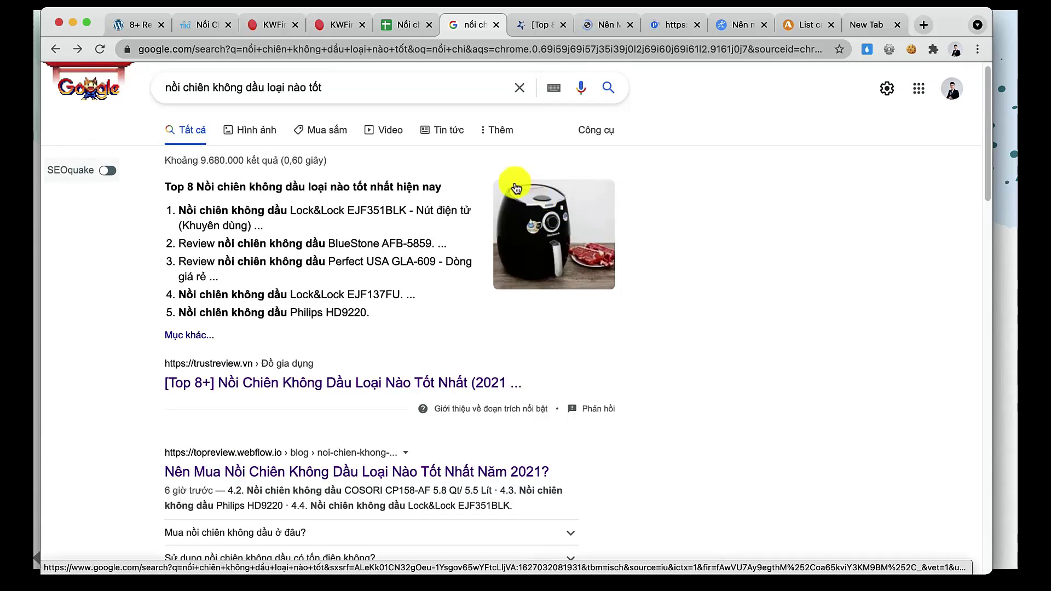